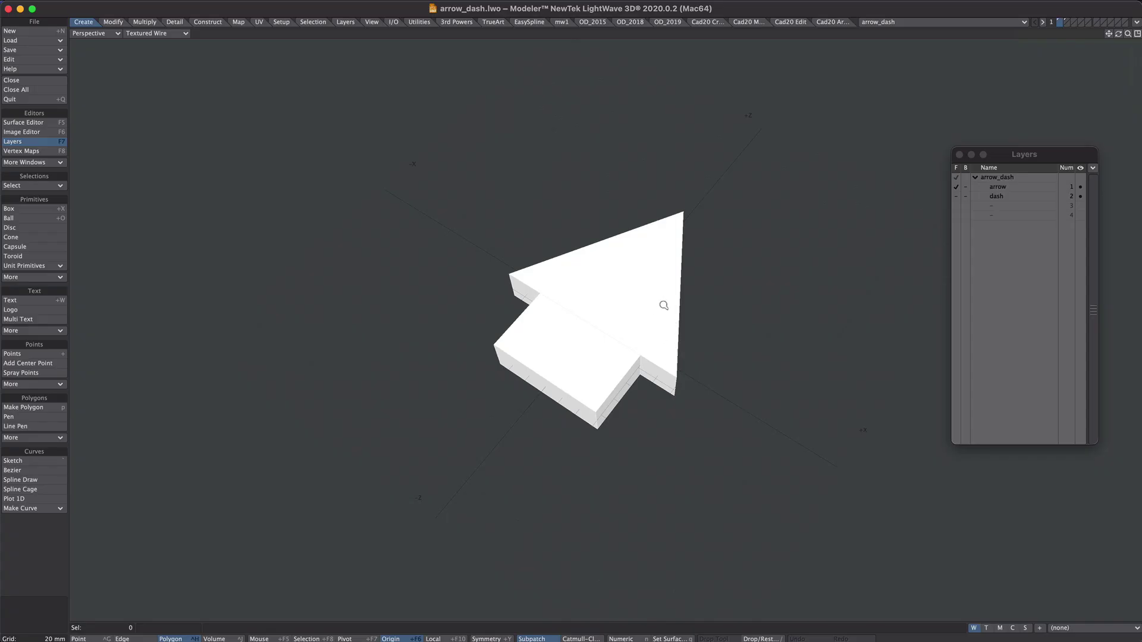
Examine the arrow layer's geometry and the dash layer's geometry from different angles.
mouse_move(664, 305)
ctrl+alt+mouse_down()
mouse_move(679, 311)
mouse_move(658, 304)
mouse_move(623, 348)
ctrl+alt+mouse_up()
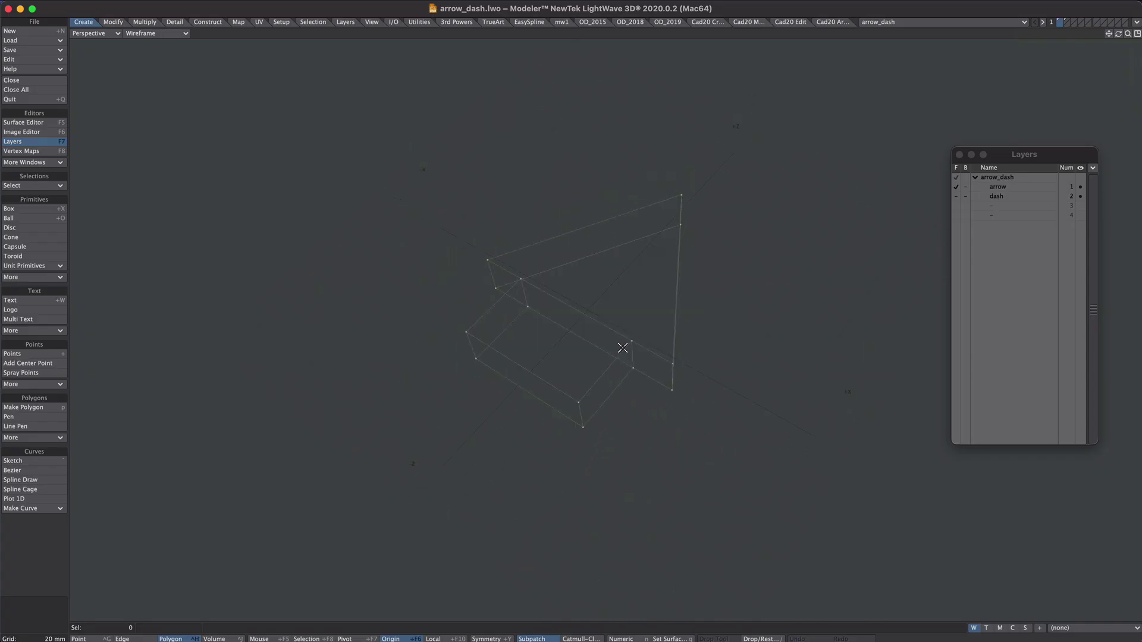
key(ctrl+2)
click(994, 199)
alt+drag(739, 301, 645, 312)
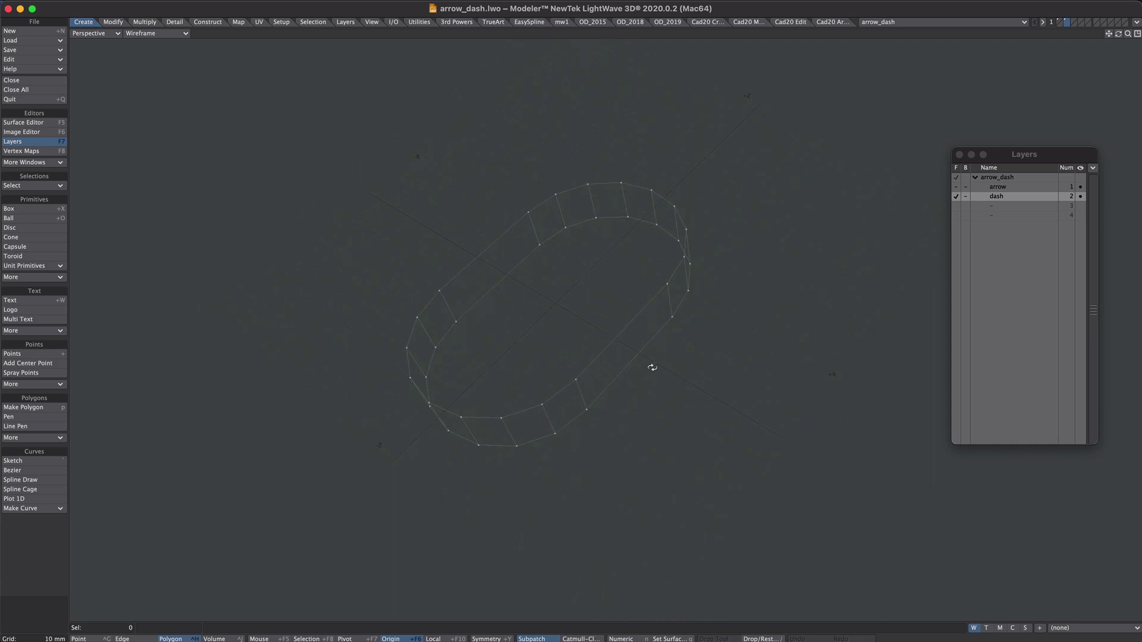
Switch to Layout and make the arrow and dash objects hidden and inactive in the scene.
key(F12)
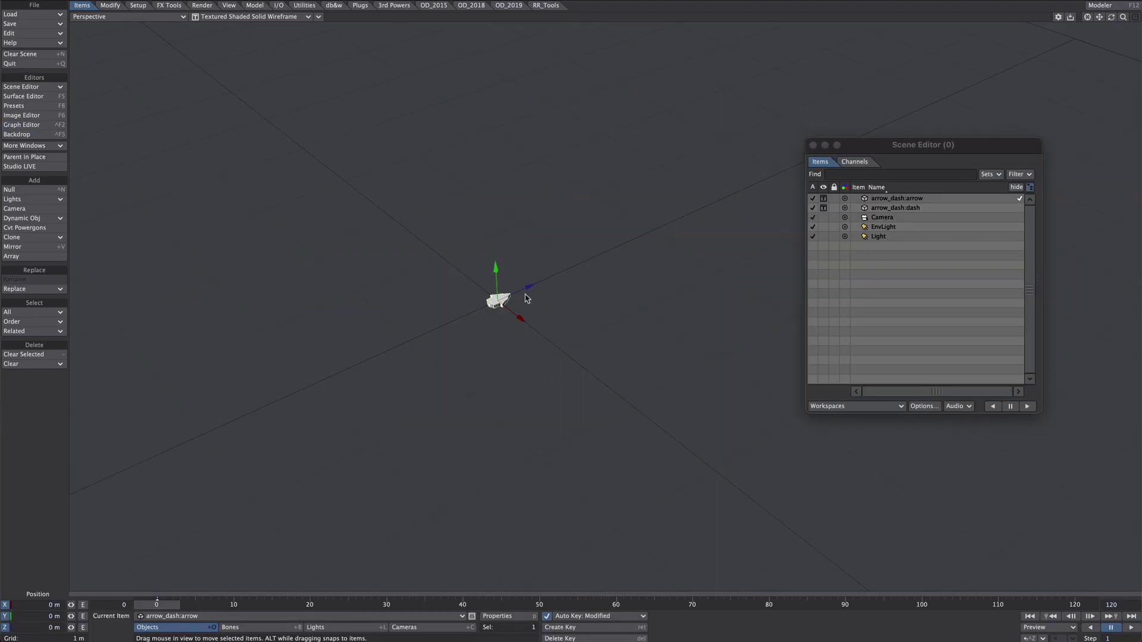
shift+click(892, 209)
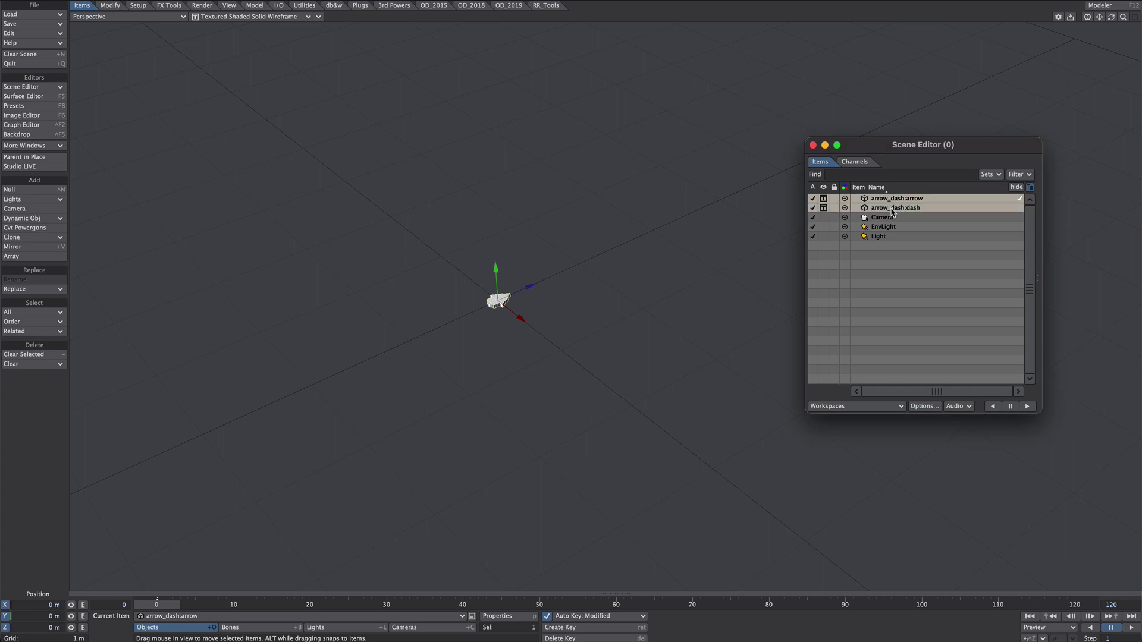
click(821, 209)
click(816, 216)
click(813, 210)
Add two null objects named centre and path.
key(ctrl+n)
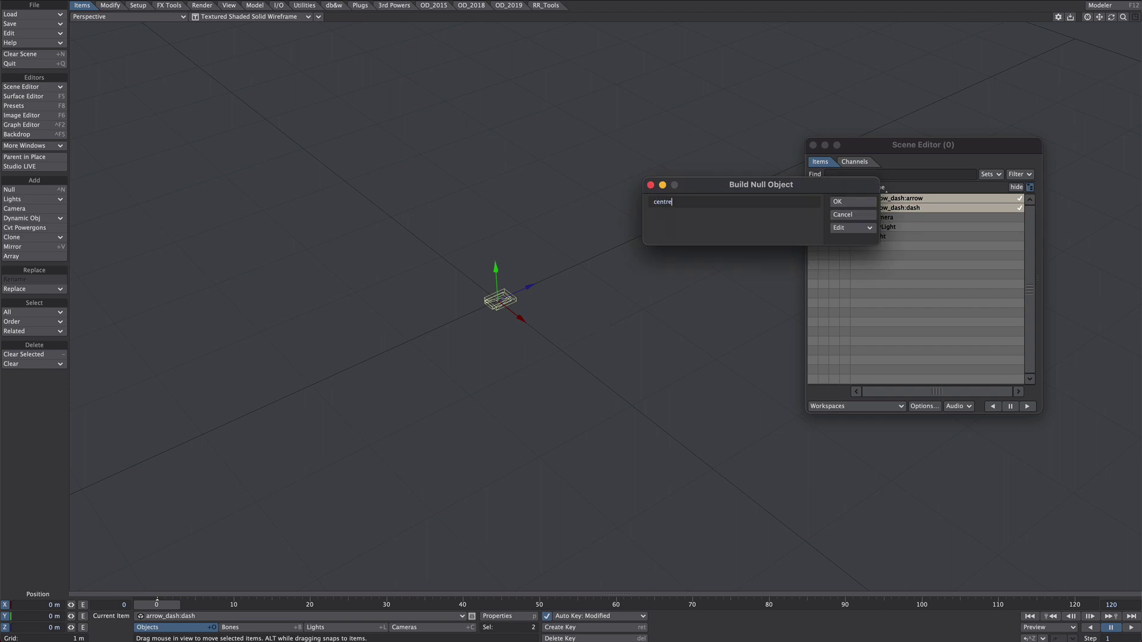
key(Return)
key(ctrl+n)
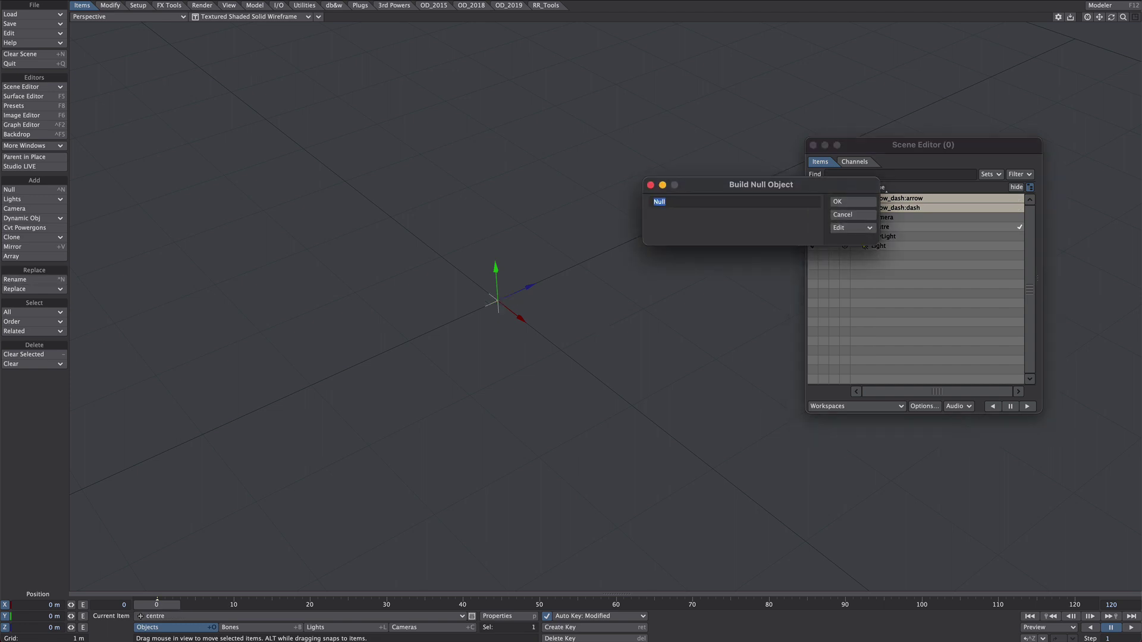
text(path)
key(Return)
Set the path null's display colour to red.
click(879, 255)
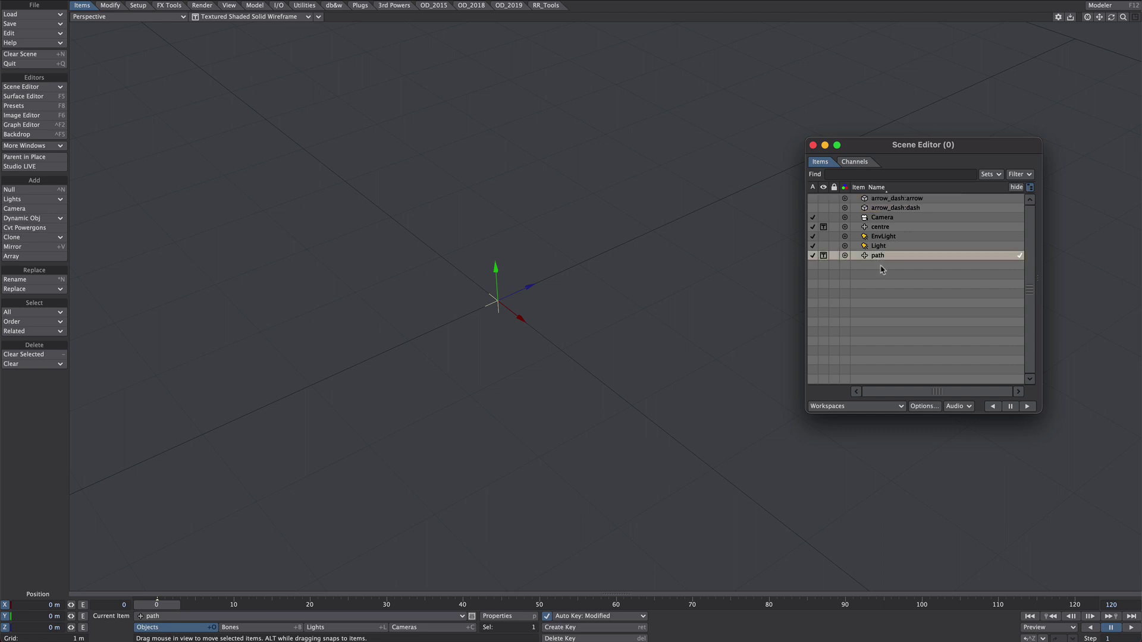
right_click(870, 260)
click(869, 359)
Parent the path null to the centre null and offset it about 1.03 m along X.
drag(875, 257, 880, 228)
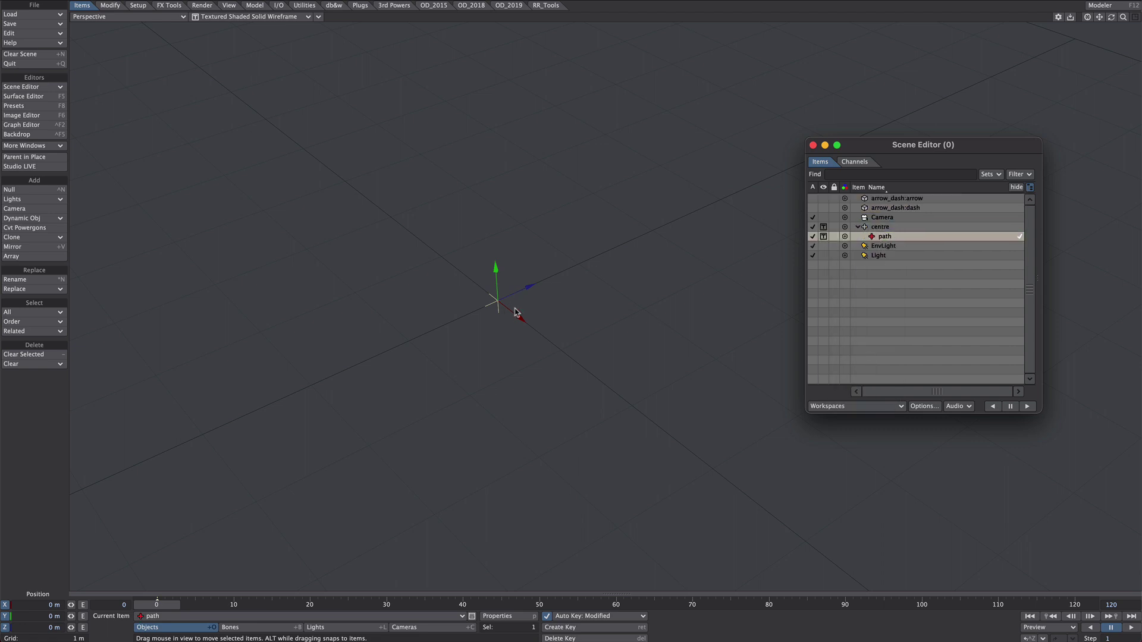
drag(517, 319, 582, 361)
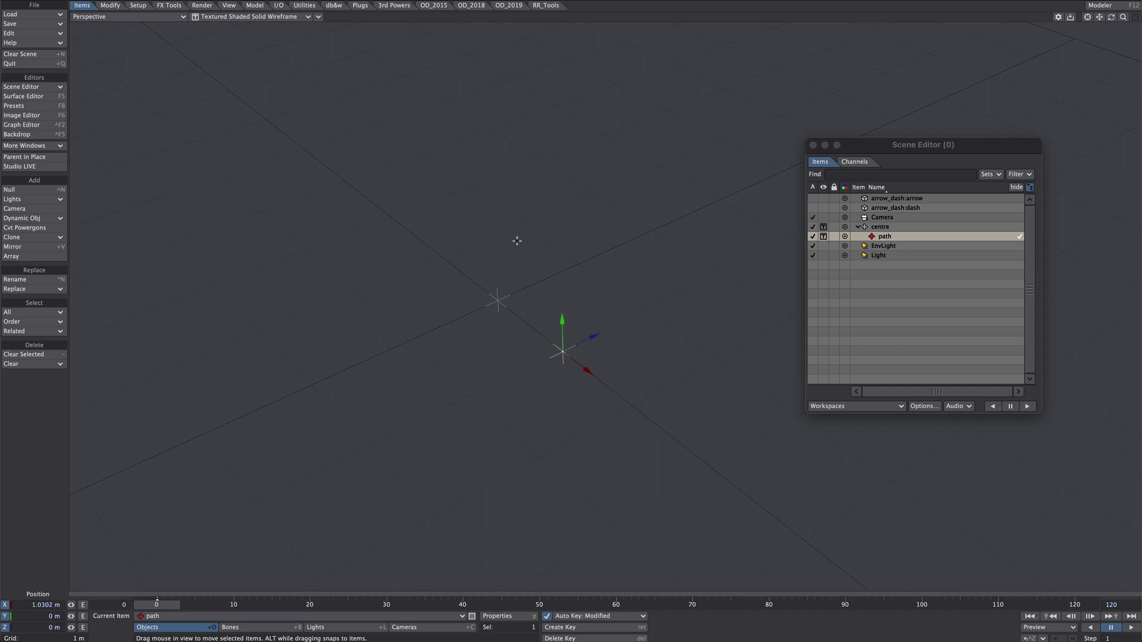
Set the centre null's heading rotation to 360° at frame 120.
click(497, 300)
click(1132, 617)
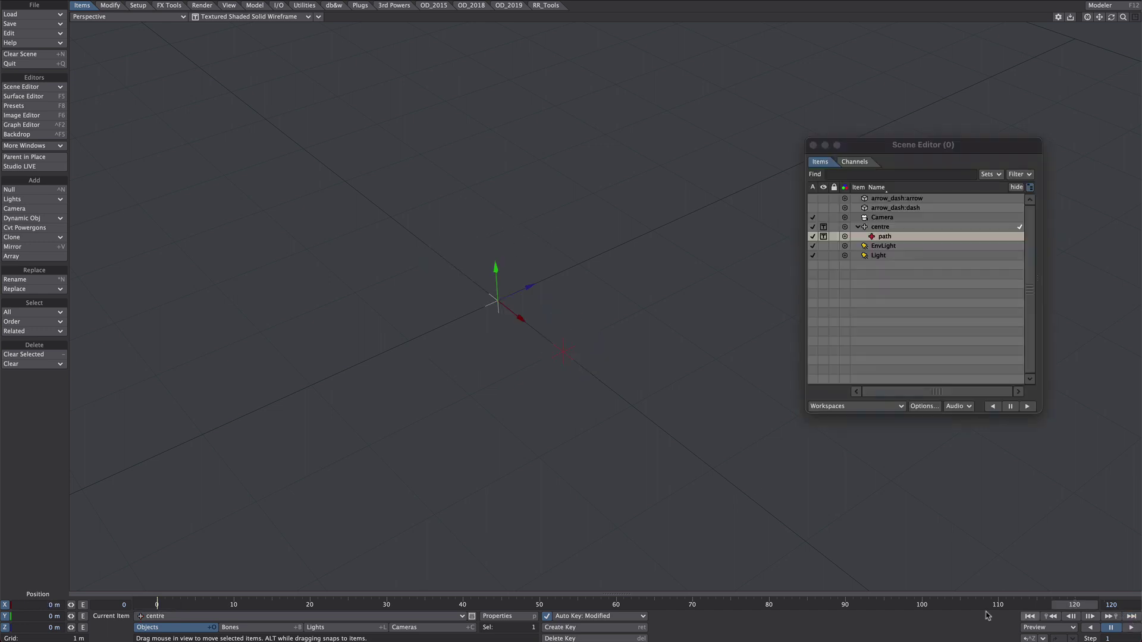
key(y)
click(36, 602)
text(3)
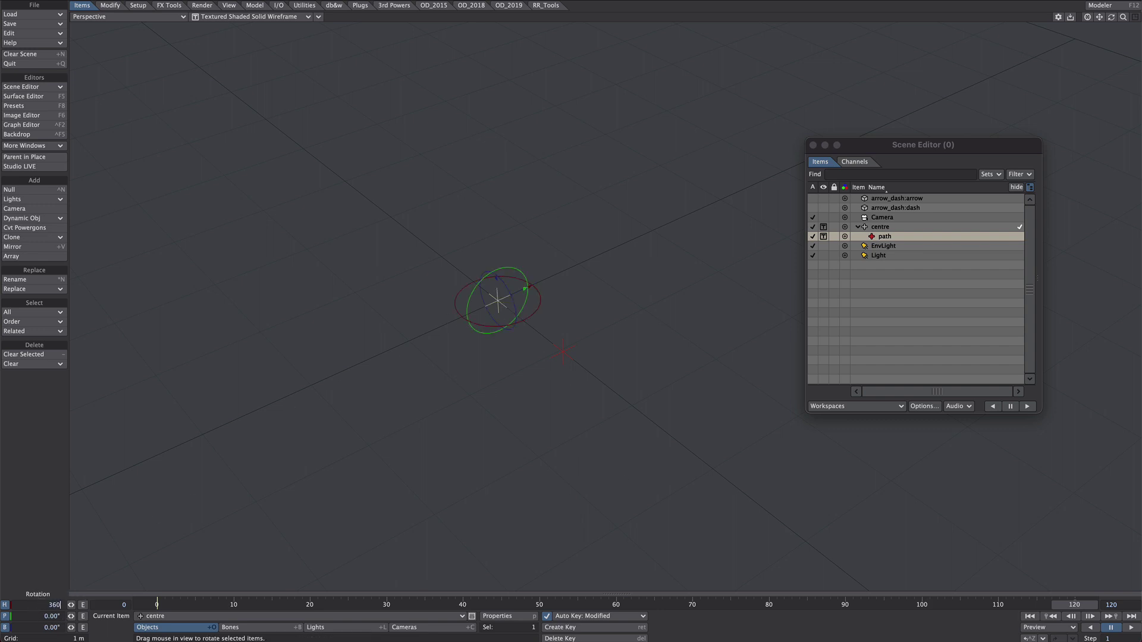
text(60)
key(Tab)
Change the path null's display colour to green.
click(845, 236)
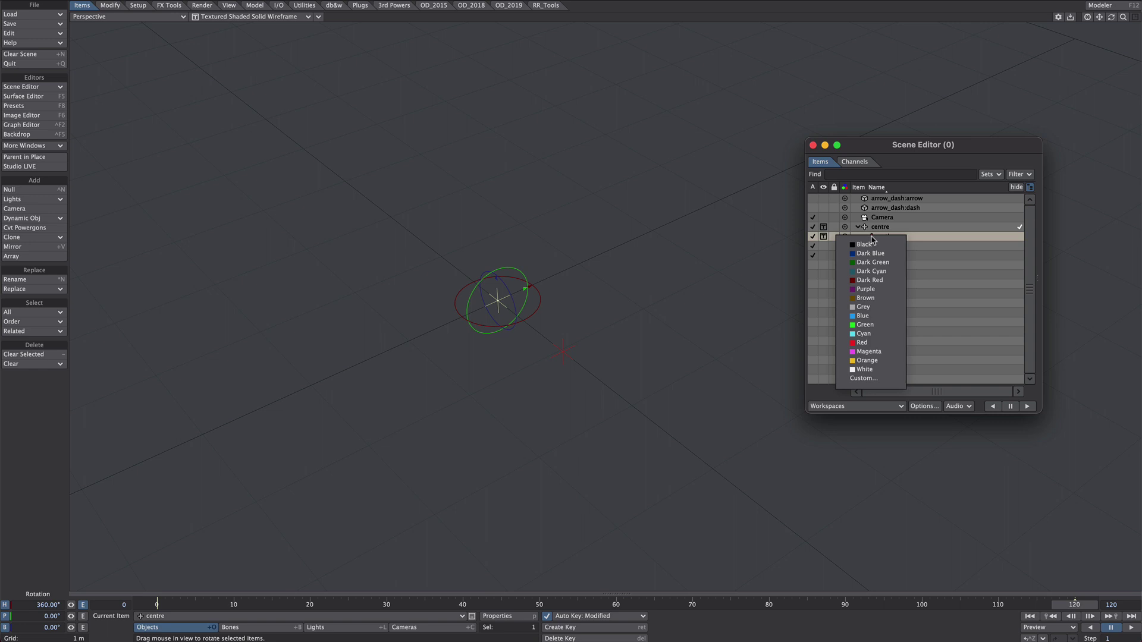
click(864, 328)
drag(1061, 603, 1031, 603)
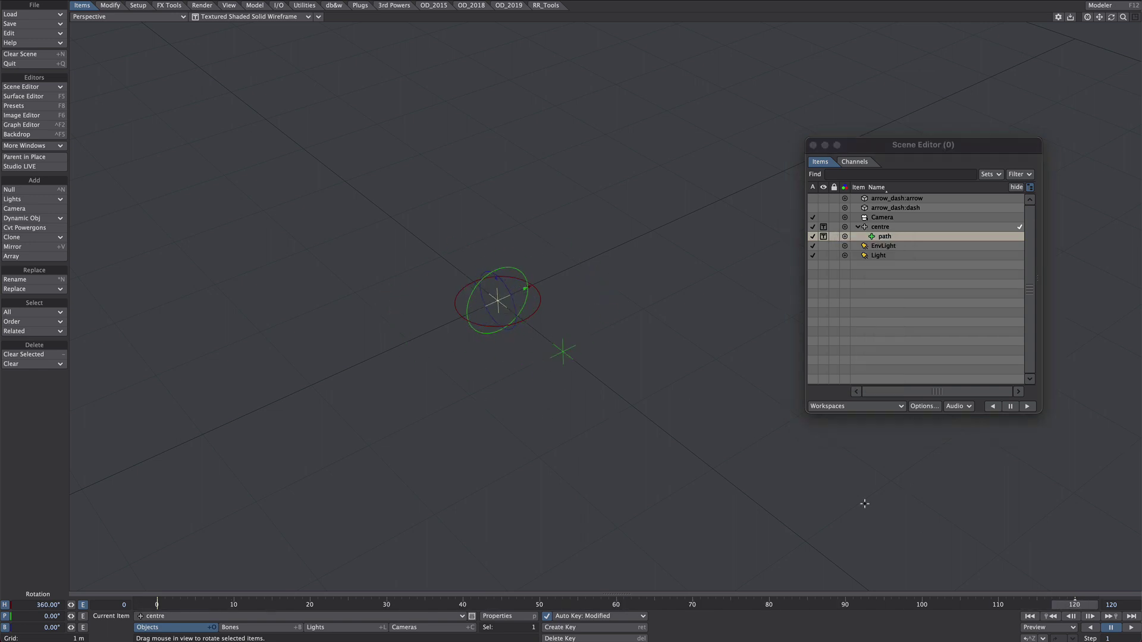
Move the path null at frame 120 to about 54 cm in X and 1.6 m in Y.
click(563, 352)
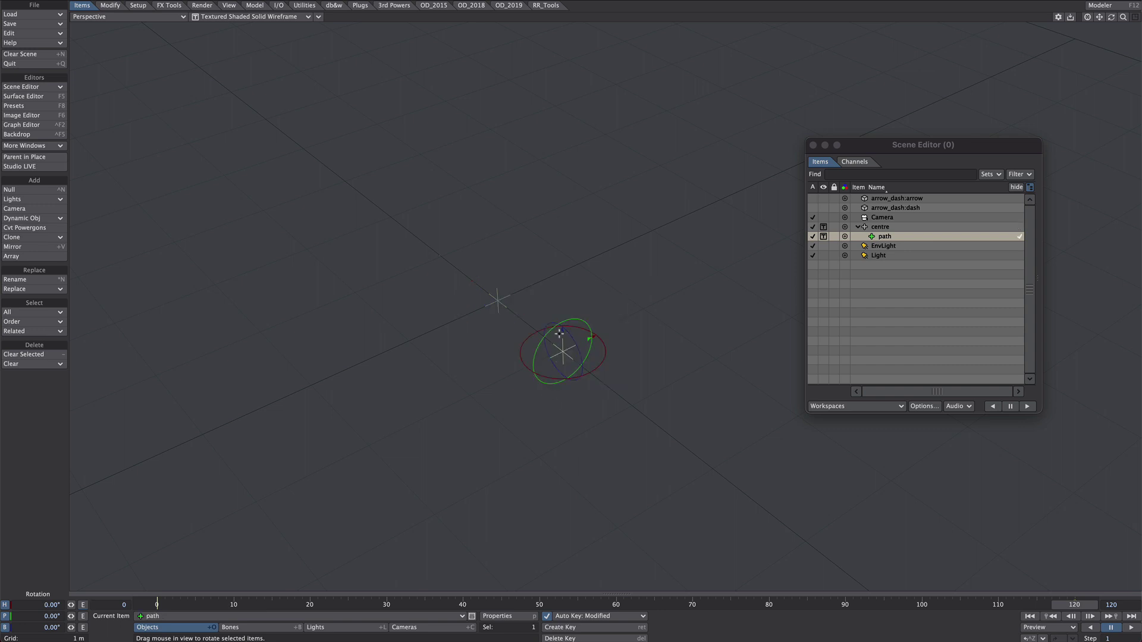
key(t)
drag(588, 350, 583, 194)
alt+drag(577, 271, 601, 262)
Set the Motion Path Pre-Frames preference to 120 so more of the motion path is drawn.
key(d)
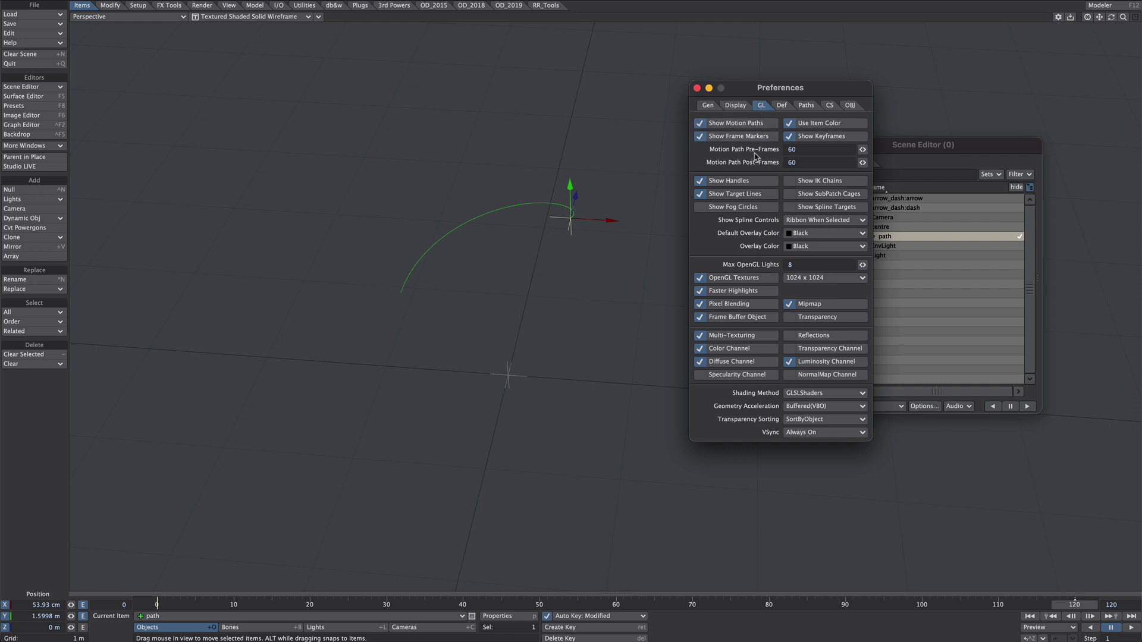
click(799, 150)
text(120)
key(Tab)
drag(921, 604, 1075, 605)
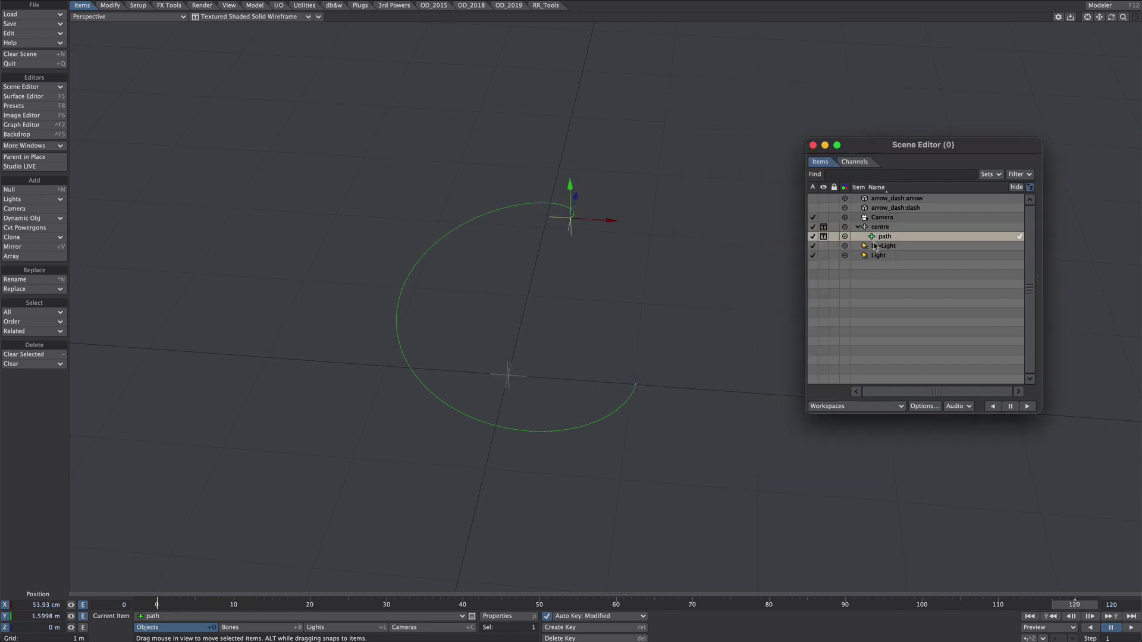
Add an instance generator to the path null and open its settings.
key(p)
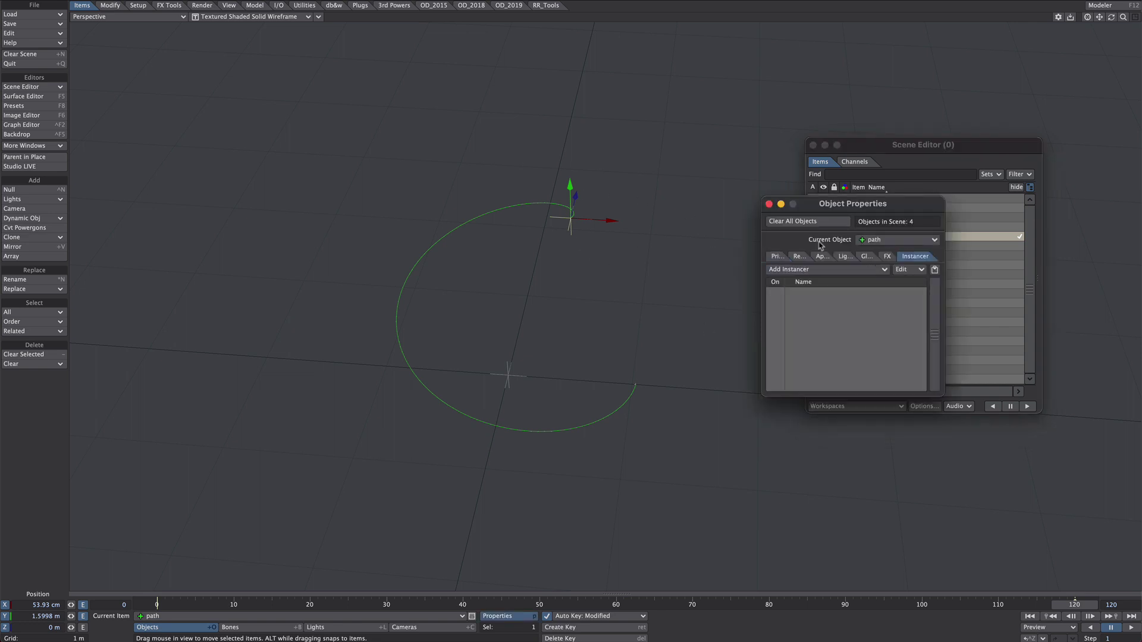
click(798, 271)
click(803, 278)
drag(732, 160, 843, 112)
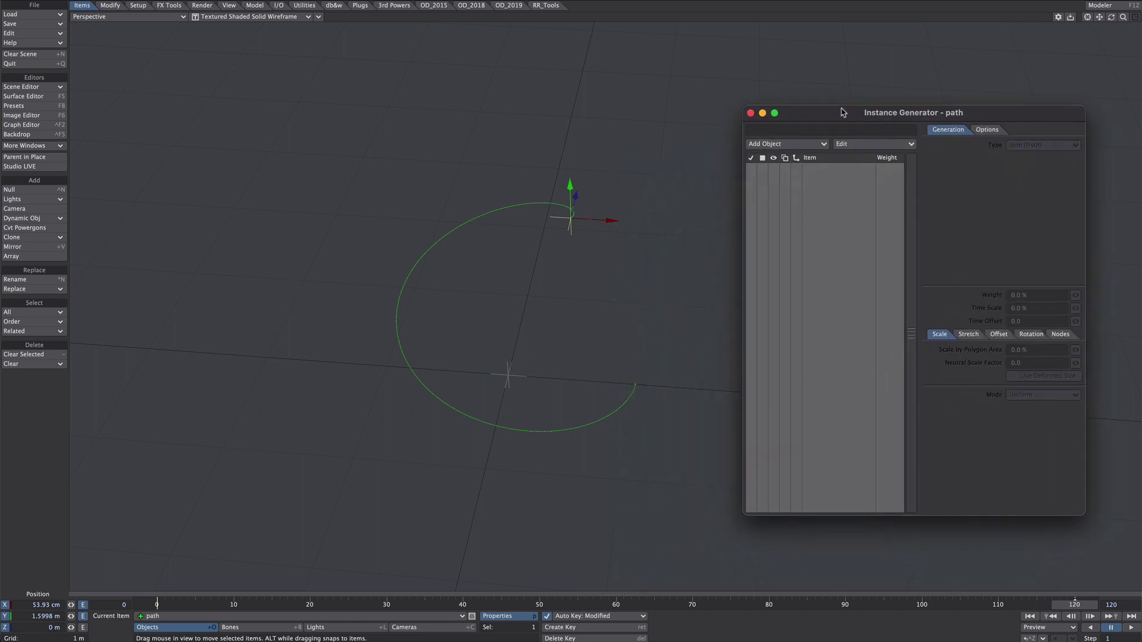
Add arrow_dash:arrow as the instanced object and display its instances as Textured Shaded Solid.
click(785, 143)
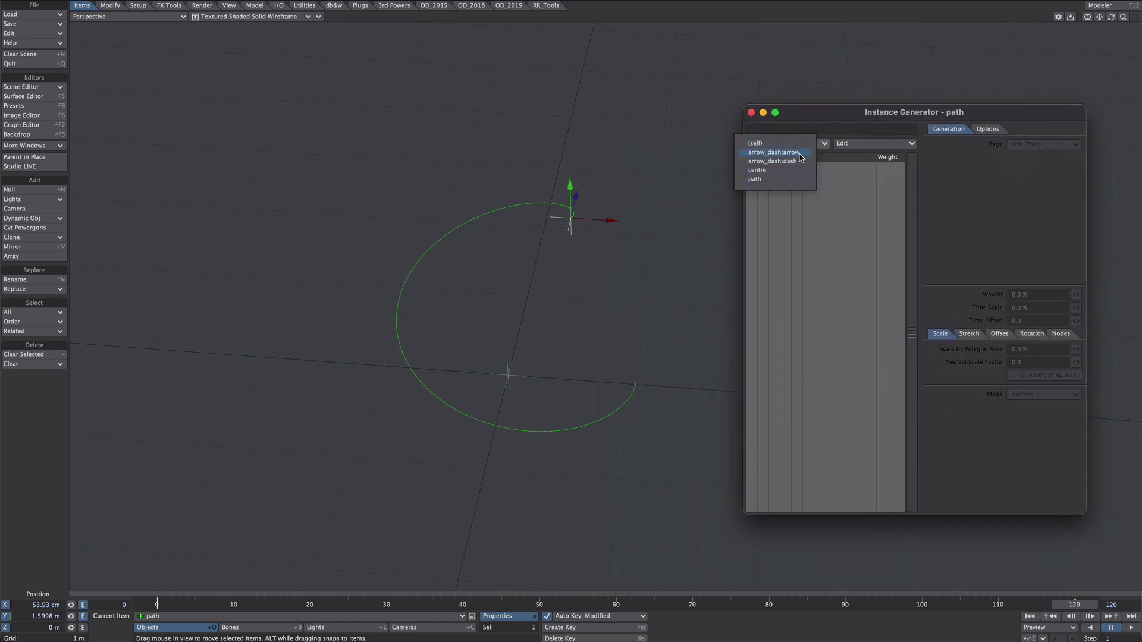
click(799, 153)
click(775, 170)
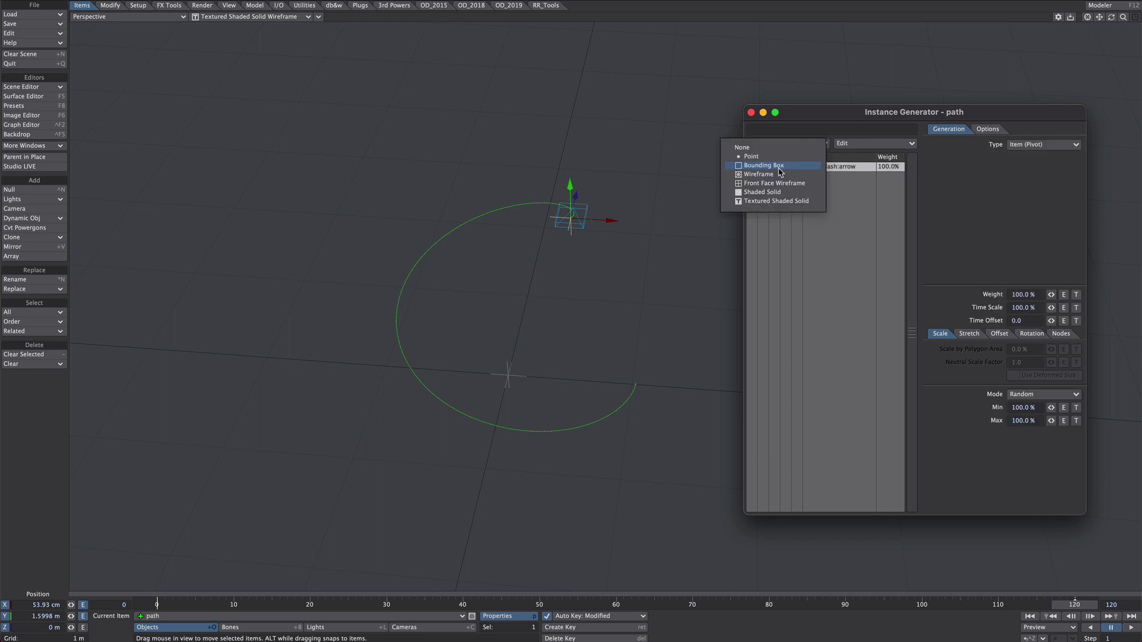
click(779, 220)
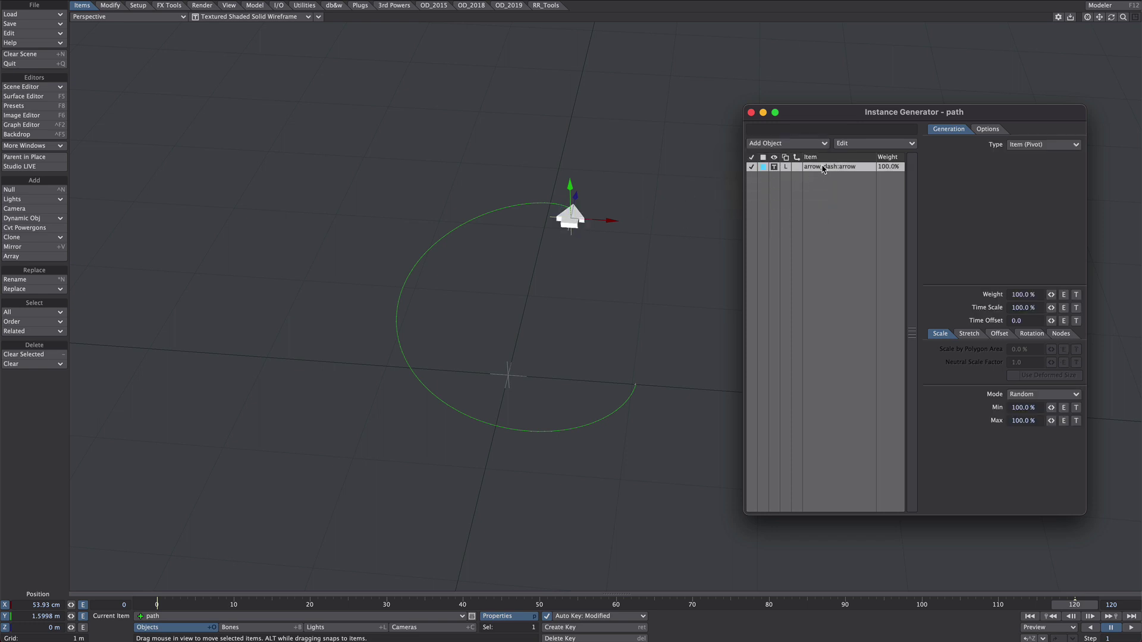
Set the generation type to Motion Path with 9 instances and a separation of 0.367.
click(1029, 145)
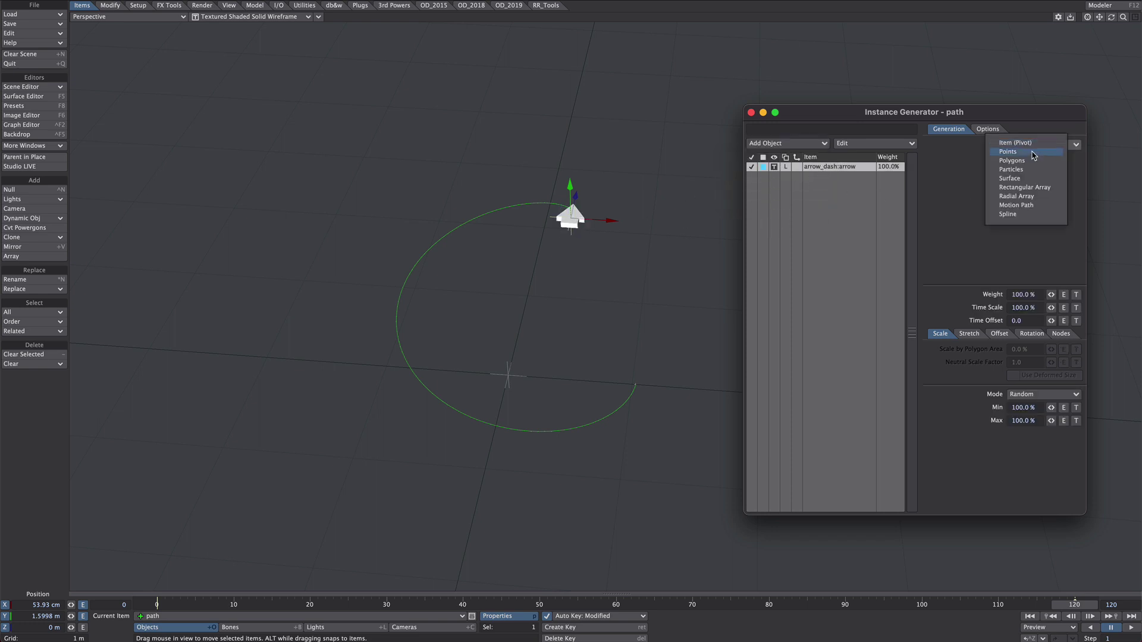
click(1036, 208)
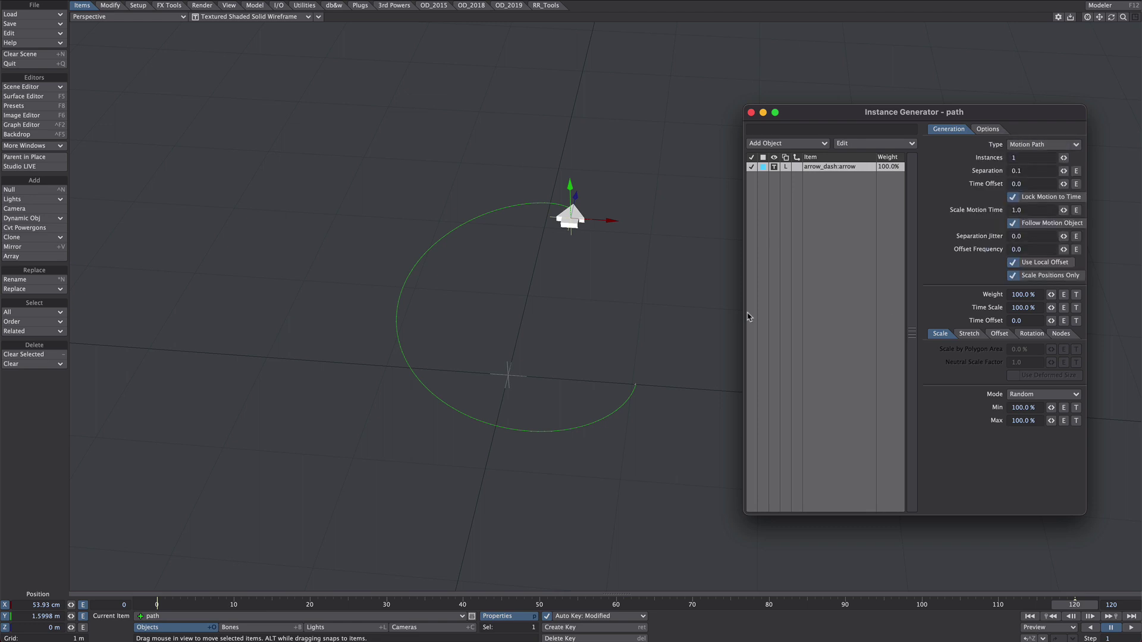
mouse_move(1063, 158)
mouse_down()
mouse_move(1095, 158)
mouse_move(1068, 171)
mouse_move(1118, 171)
mouse_move(1042, 157)
mouse_up()
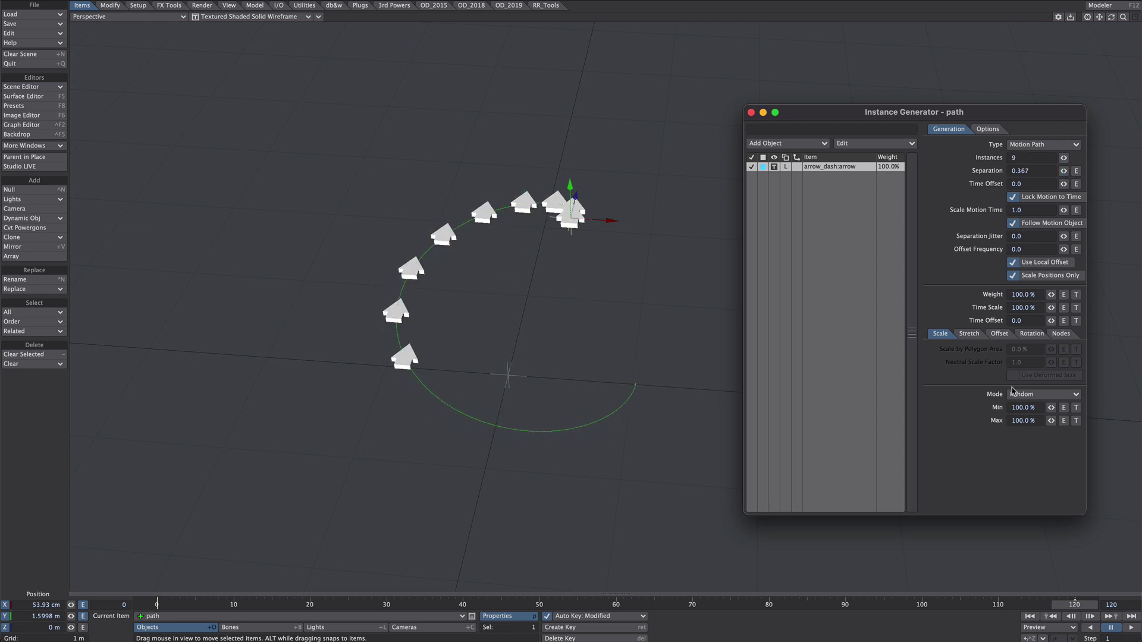
Scale the arrow instances uniformly to 55% and reduce their separation to 0.188.
click(1064, 393)
click(1032, 382)
drag(1051, 407, 1025, 408)
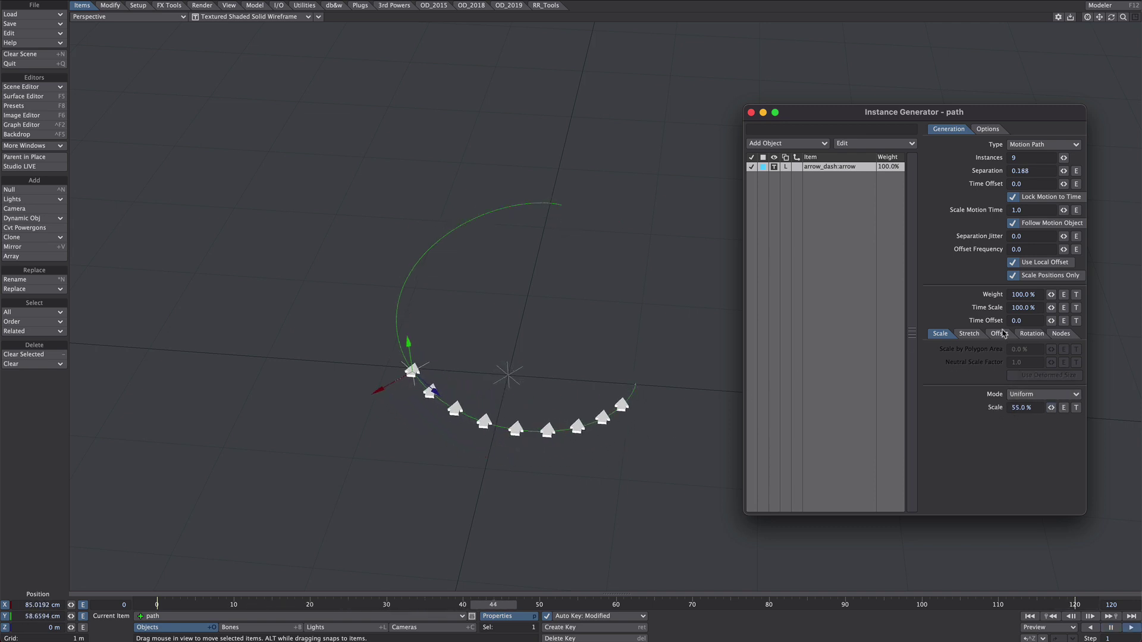
Set the instances' rotation alignment to Path so the arrows follow the curve.
click(1029, 334)
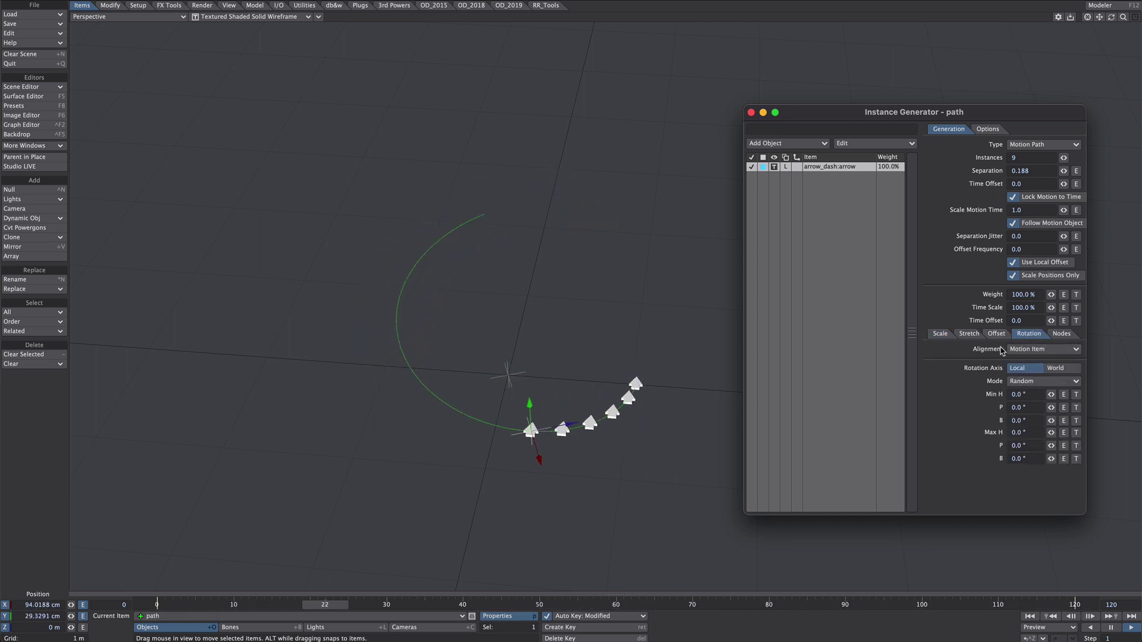
click(1026, 350)
click(1042, 356)
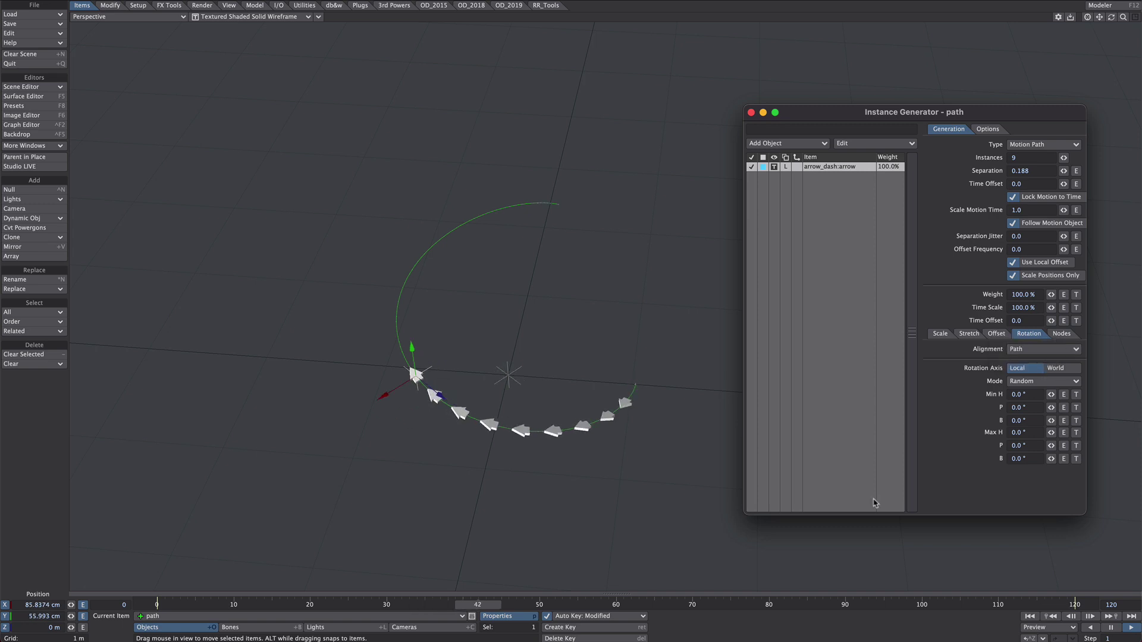
mouse_move(627, 347)
alt+mouse_down()
mouse_move(560, 395)
mouse_move(610, 347)
alt+mouse_up()
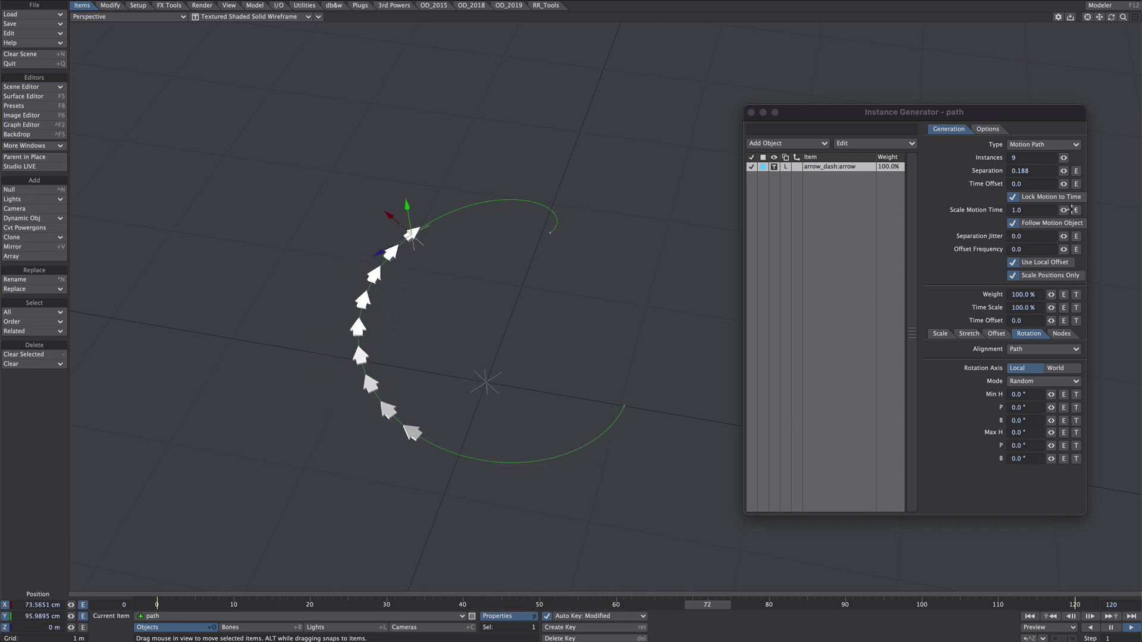
Try shifting the arrows along the motion path with a Time Offset of 1.
click(803, 212)
click(1032, 184)
text(1)
key(Tab)
drag(1064, 184, 1103, 184)
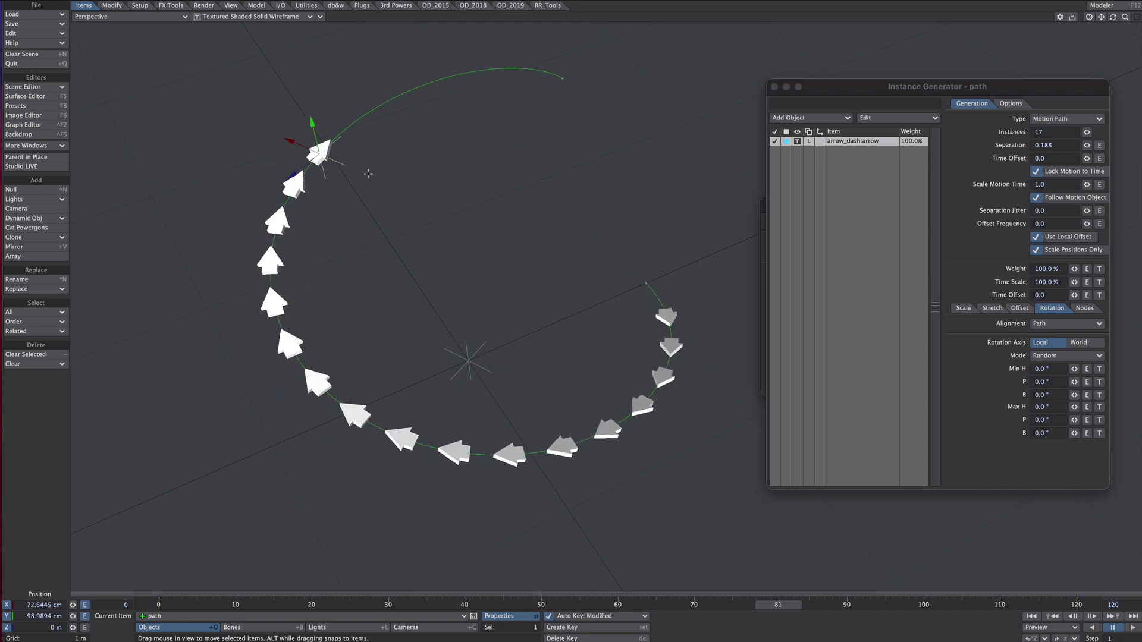
Replace the instanced arrow object with arrow_dash:dash.
click(897, 142)
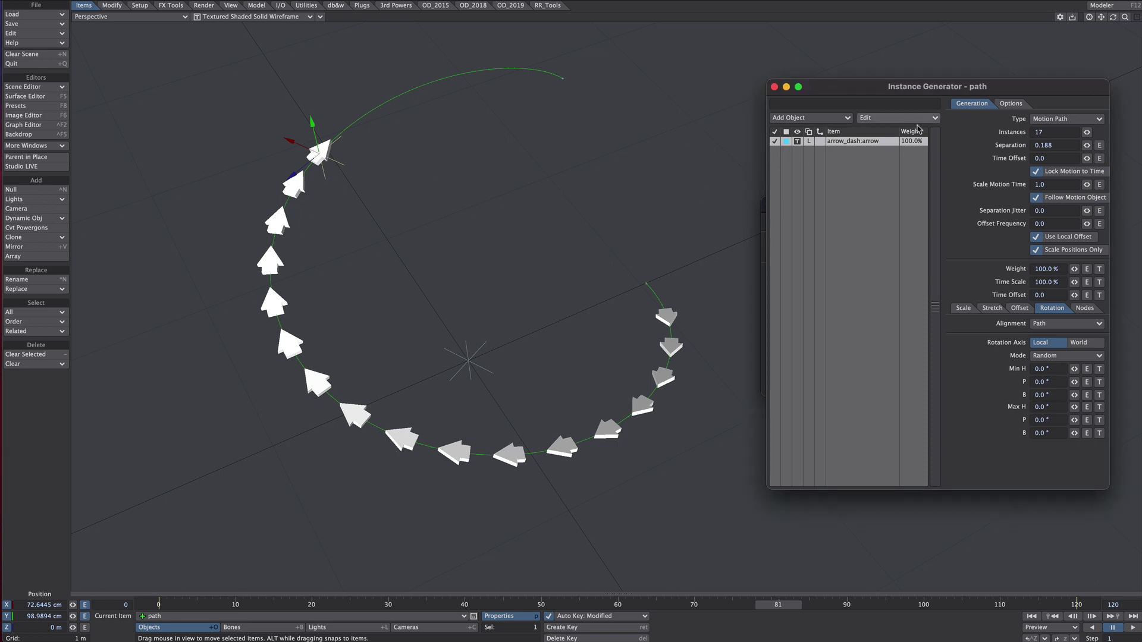
click(898, 119)
mouse_move(899, 134)
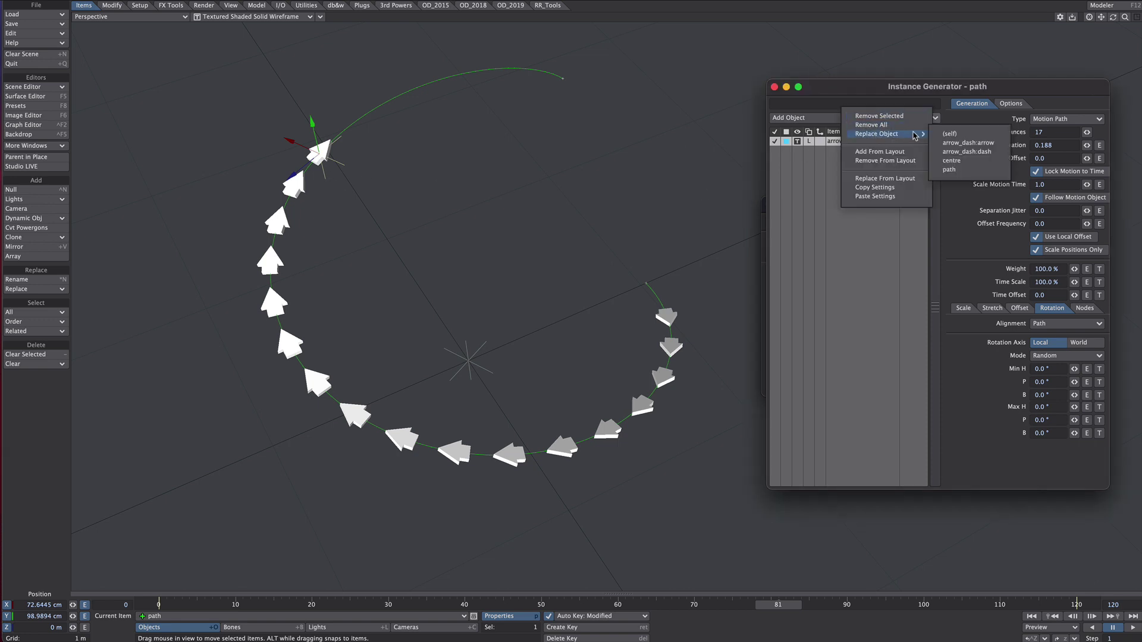
click(976, 152)
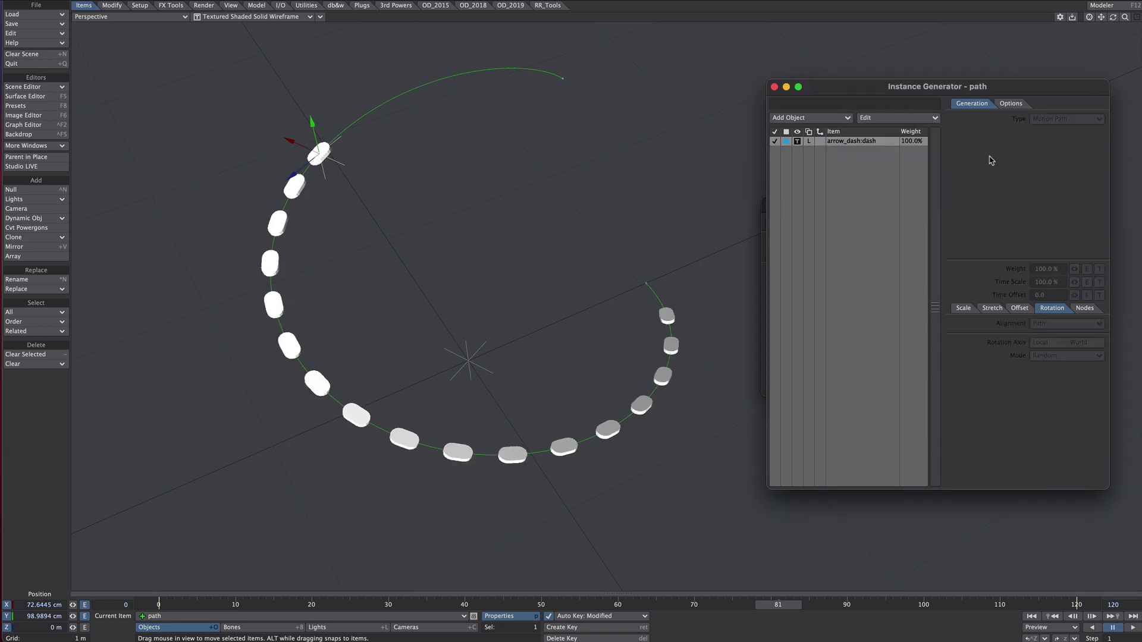
Set the dash instances to 21.5% scale, 0.0962 separation and a count of 35, and check them along the timeline.
click(850, 141)
click(963, 308)
drag(1075, 382, 1041, 382)
drag(1087, 145, 1072, 138)
drag(1087, 132, 1100, 132)
drag(777, 605, 311, 604)
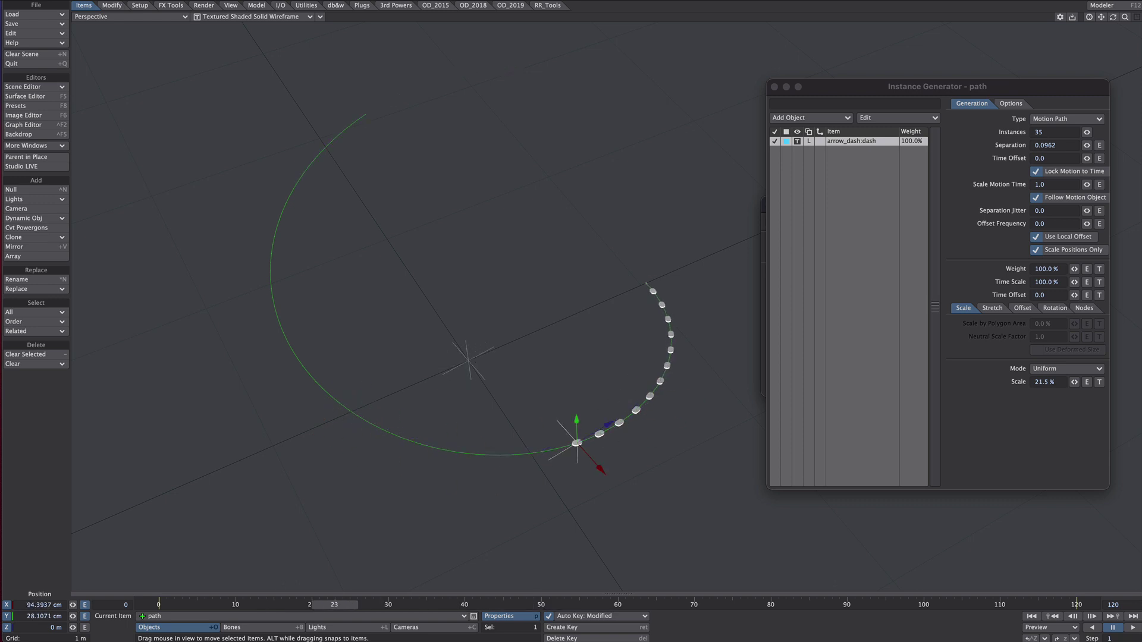
Rename the path null's motion path instancer as dots.
click(775, 87)
right_click(814, 292)
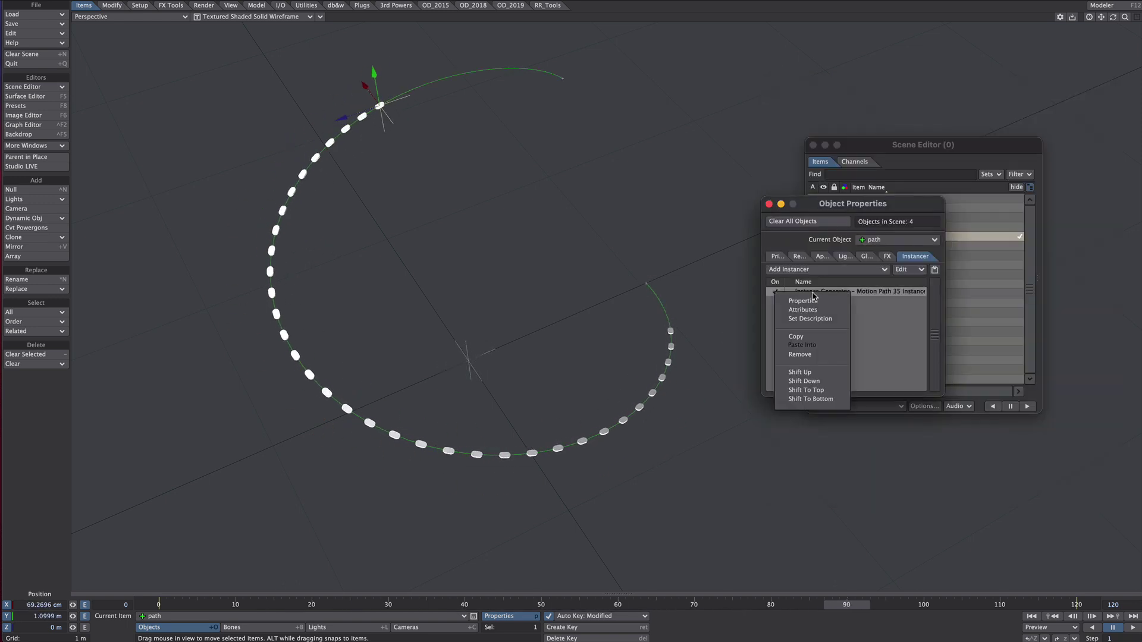
click(811, 319)
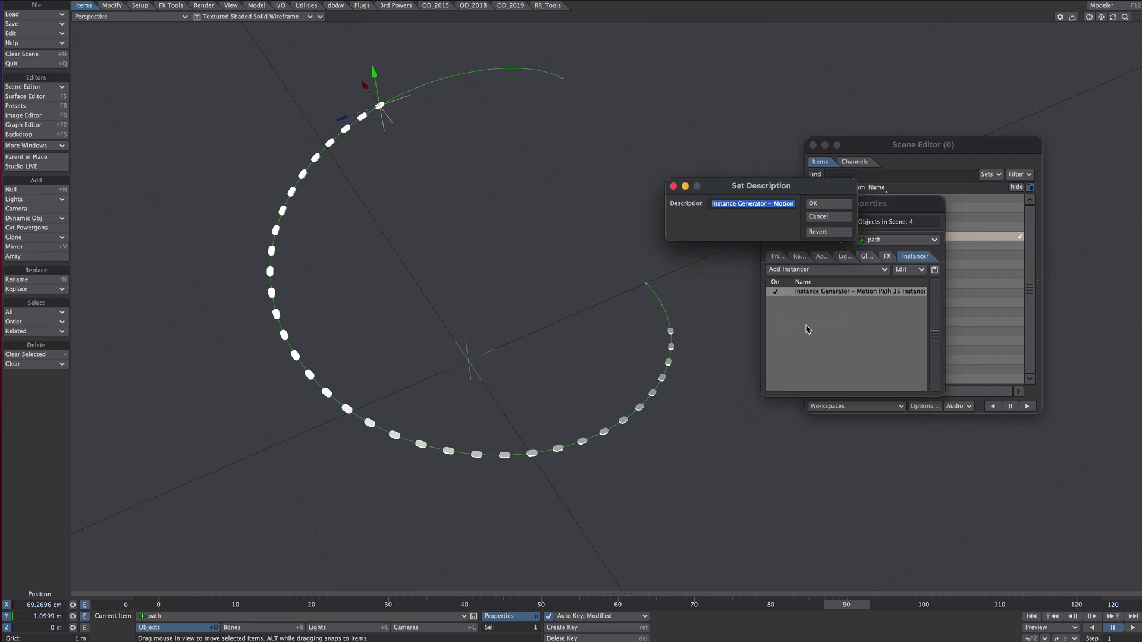
text(dots)
key(Return)
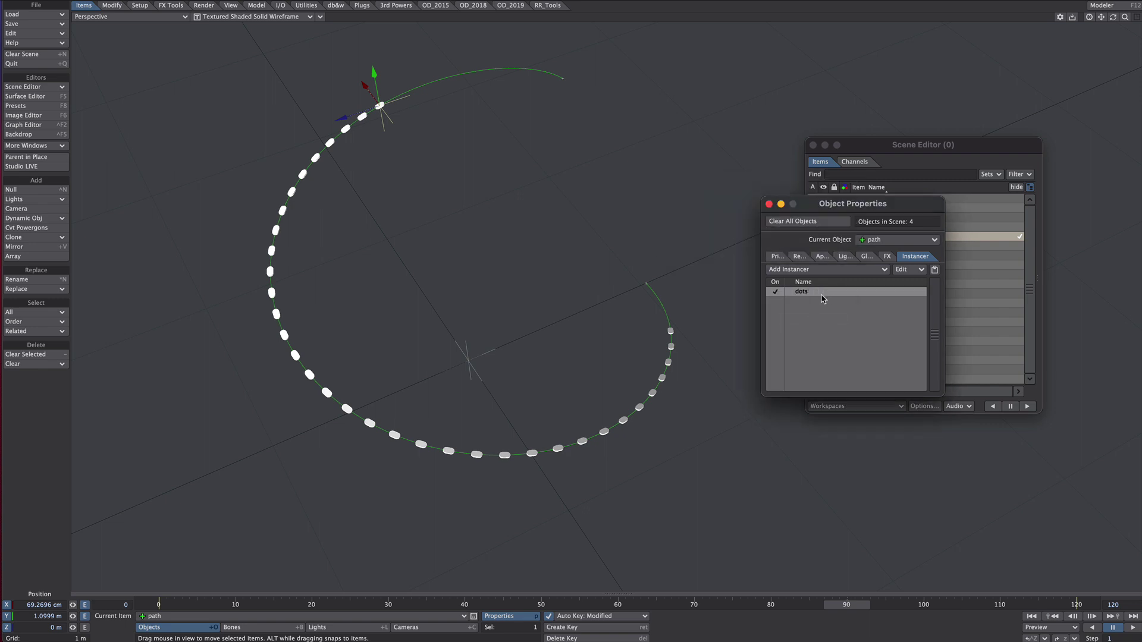
Add a second Instance Generator to the path null and paste the dots generator's settings into it.
right_click(802, 291)
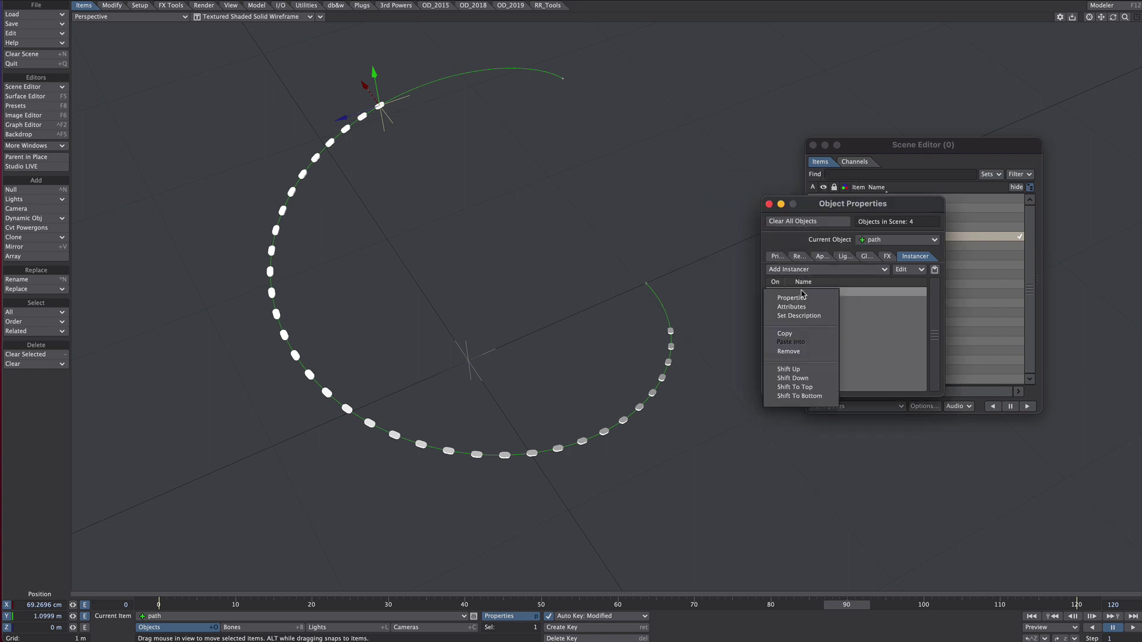
click(799, 338)
click(803, 271)
click(816, 281)
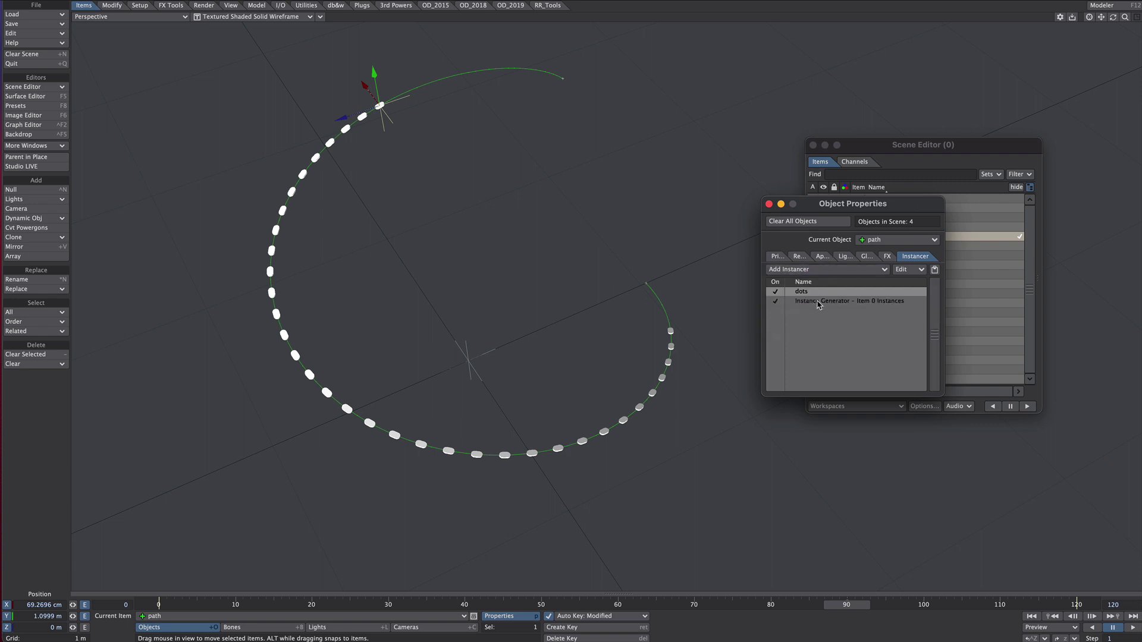
click(818, 304)
right_click(818, 304)
click(808, 358)
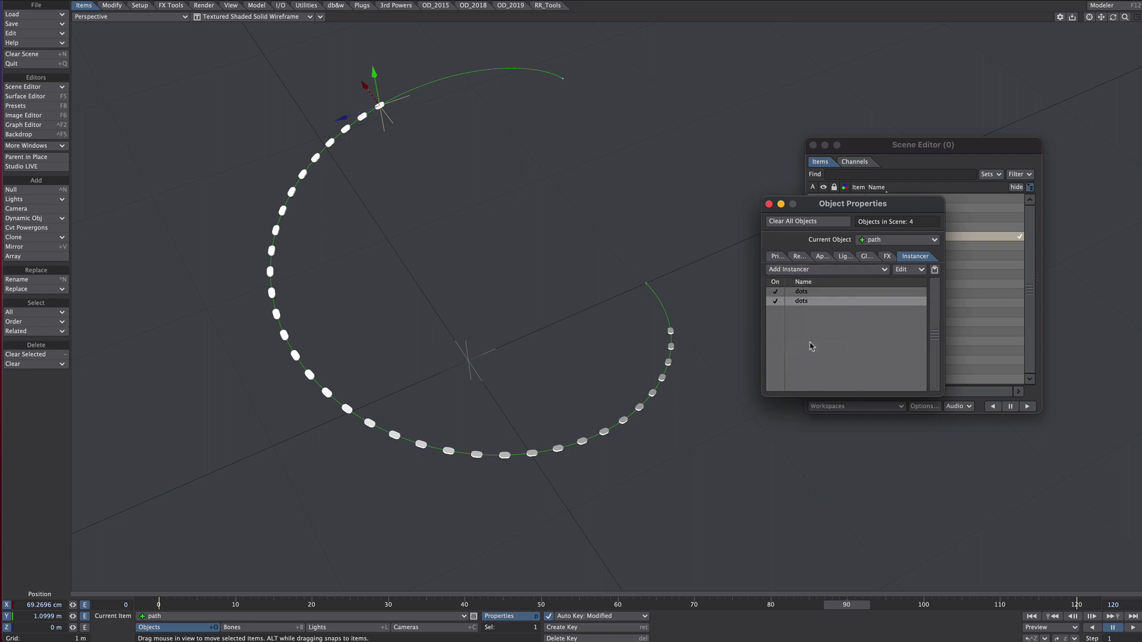
Rename the second instancer as arrow.
right_click(808, 301)
click(805, 330)
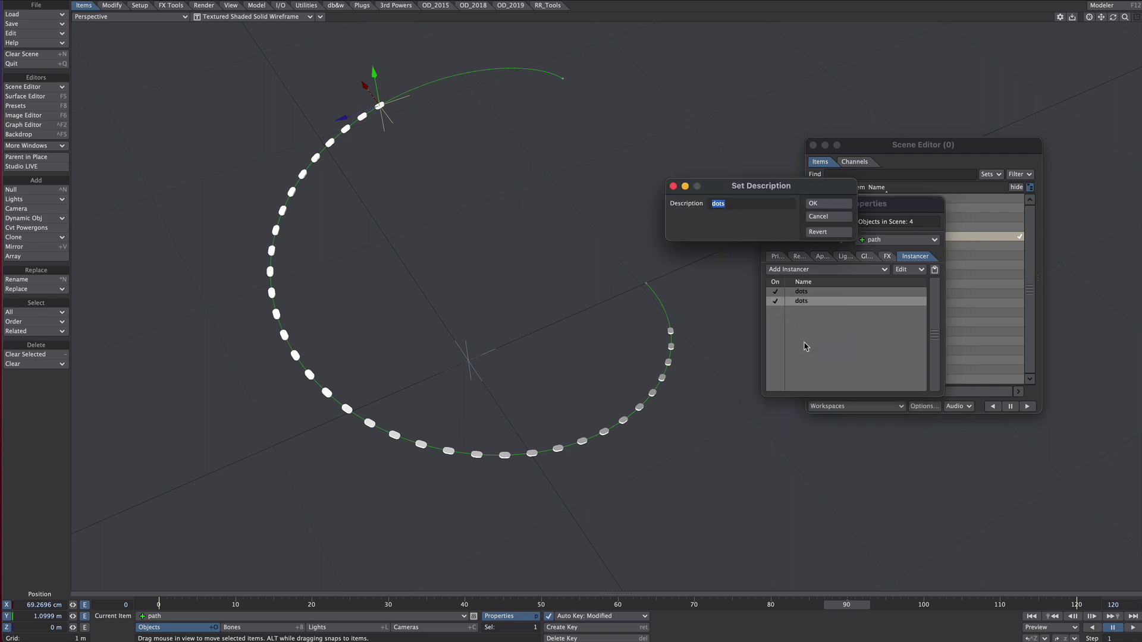
text(arrow)
key(Return)
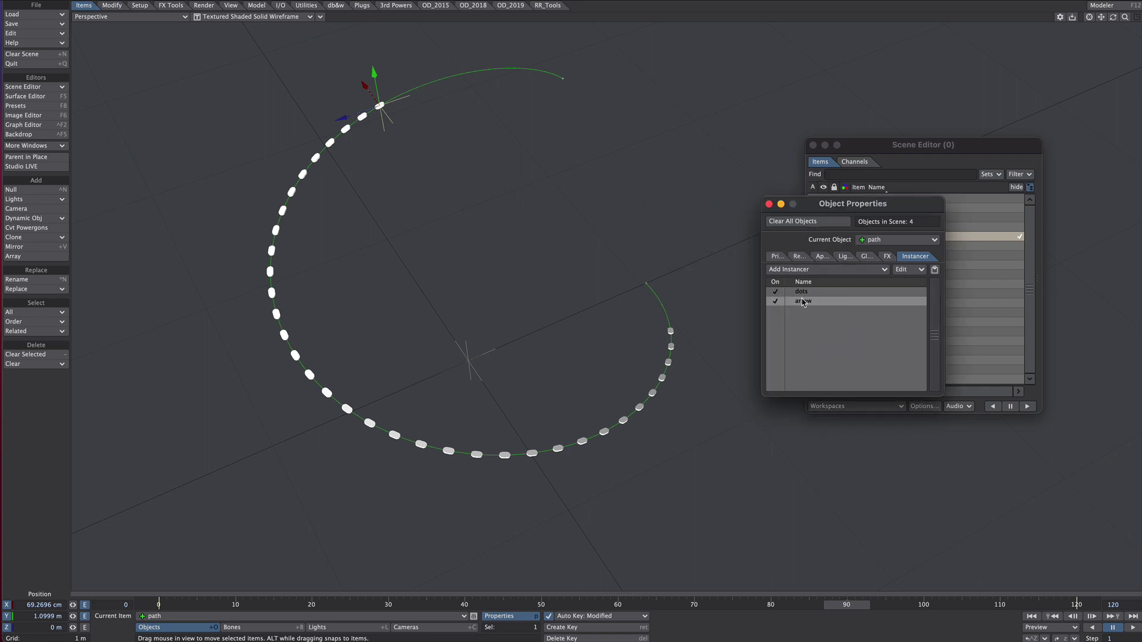
Replace the dash object in the arrow instancer with arrow_dash:arrow.
double_click(803, 303)
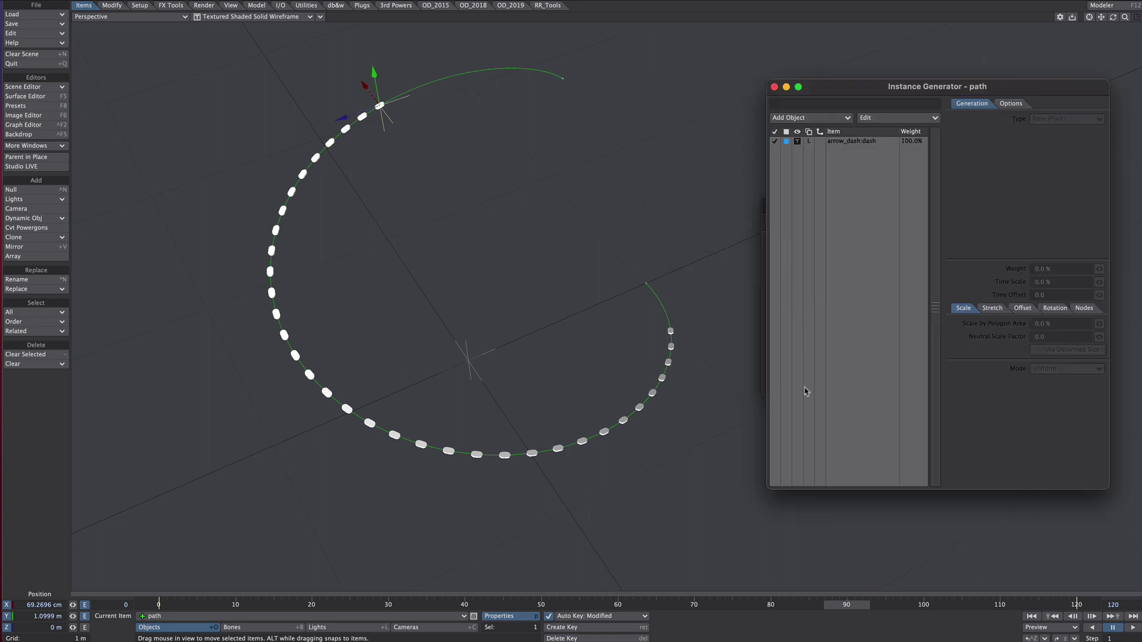
click(842, 143)
click(879, 120)
mouse_move(873, 141)
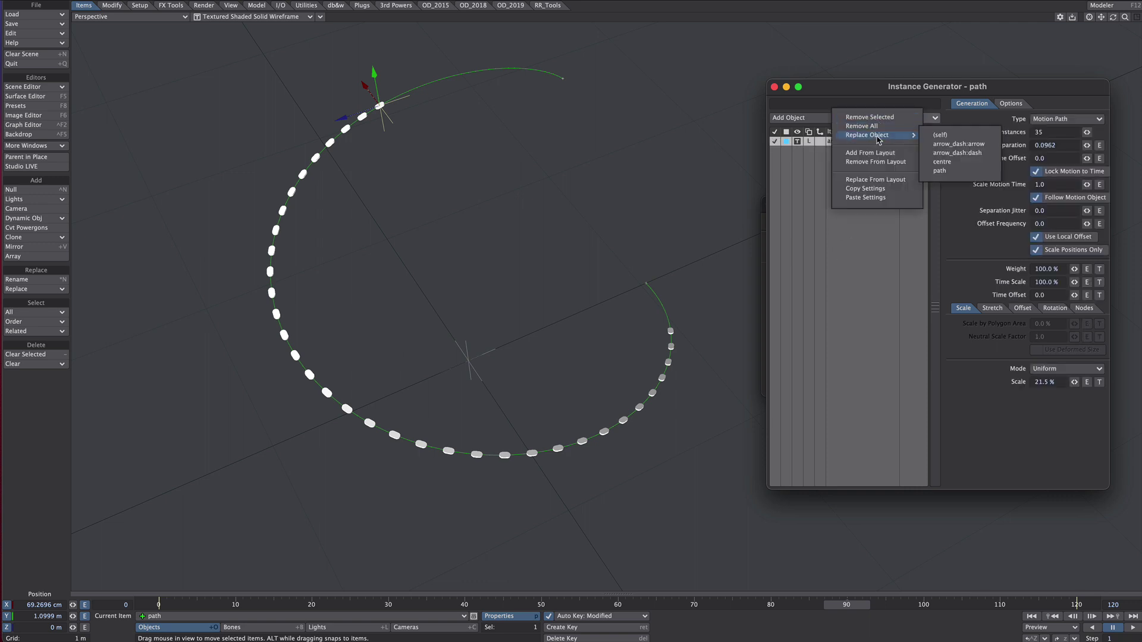
click(959, 145)
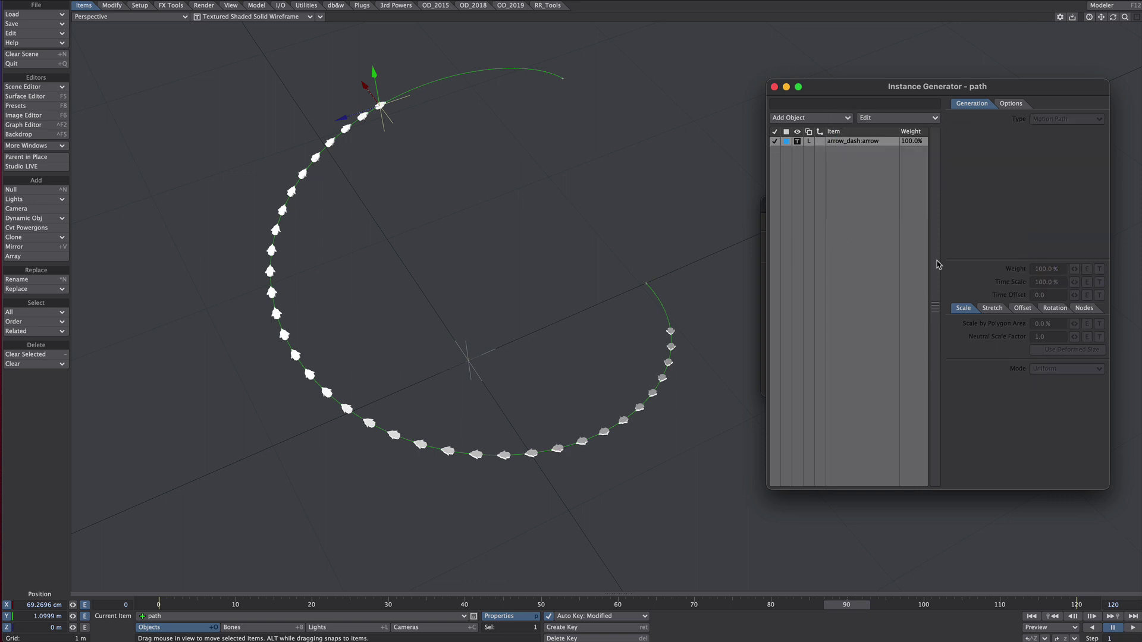
Limit the arrow instancer to 1 instance with a Time Offset of 0.127 and 56.5% scale, and play the animation.
click(897, 145)
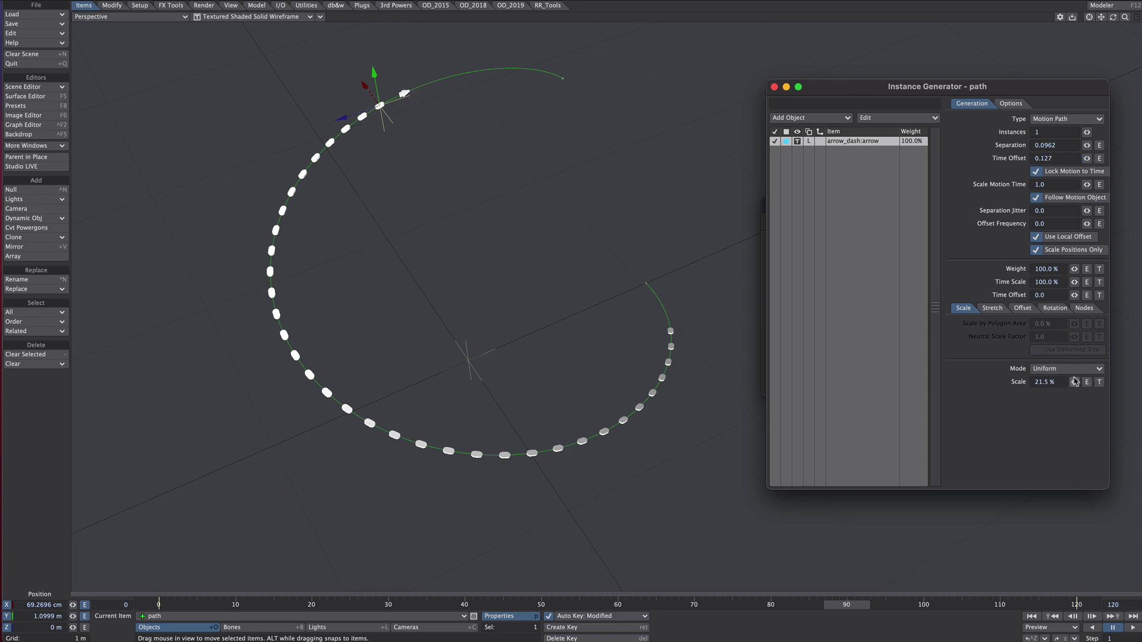
drag(1076, 381, 1103, 381)
click(1033, 616)
click(1134, 628)
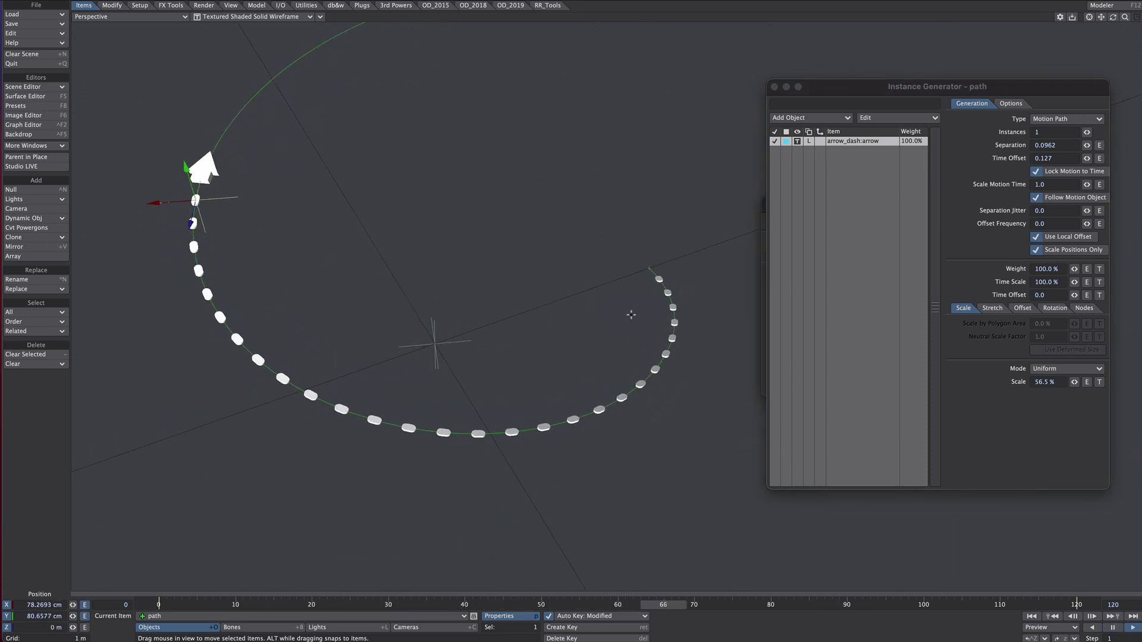
alt+drag(581, 266, 502, 95)
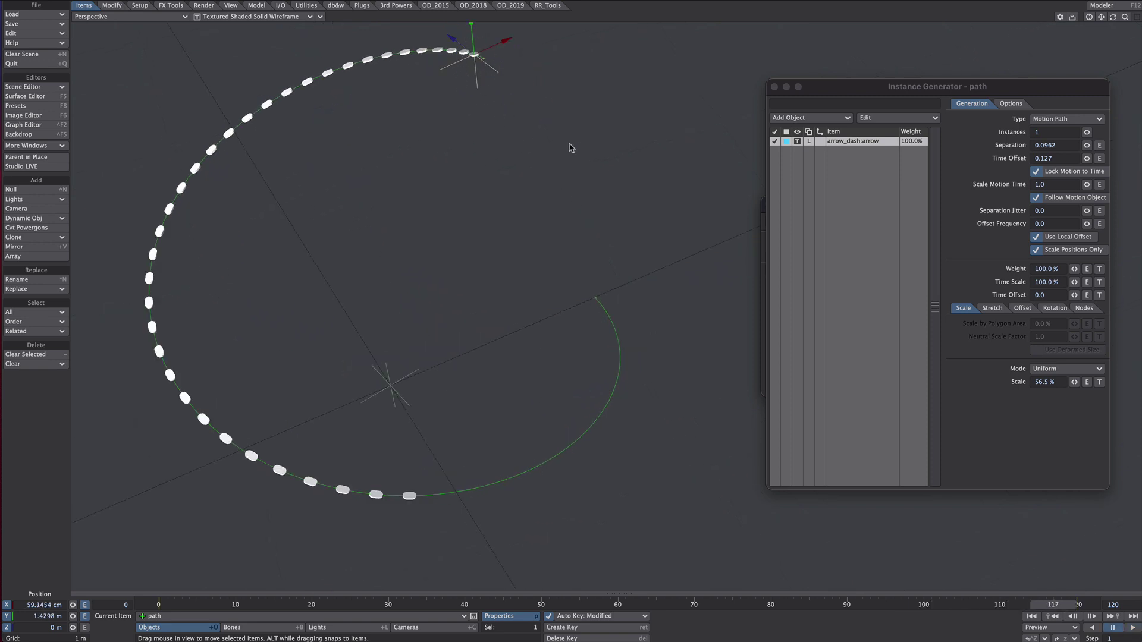
Set the post behavior of the path null's Position.X and Position.Y curves to Linear.
key(ctrl+F2)
shift+click(811, 137)
click(1011, 428)
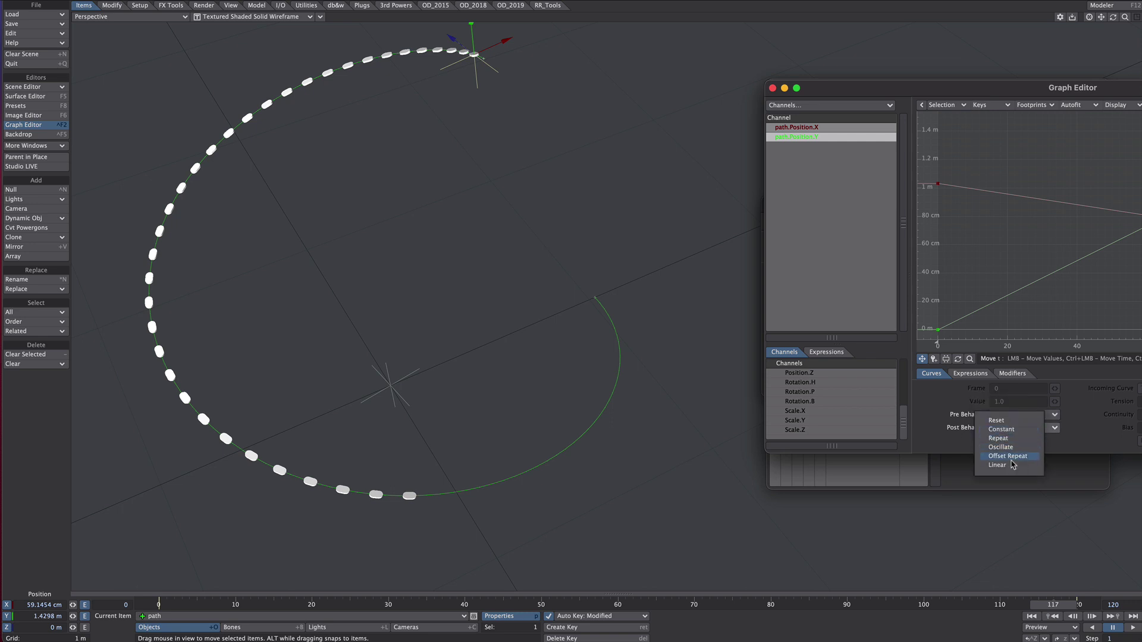
click(1012, 465)
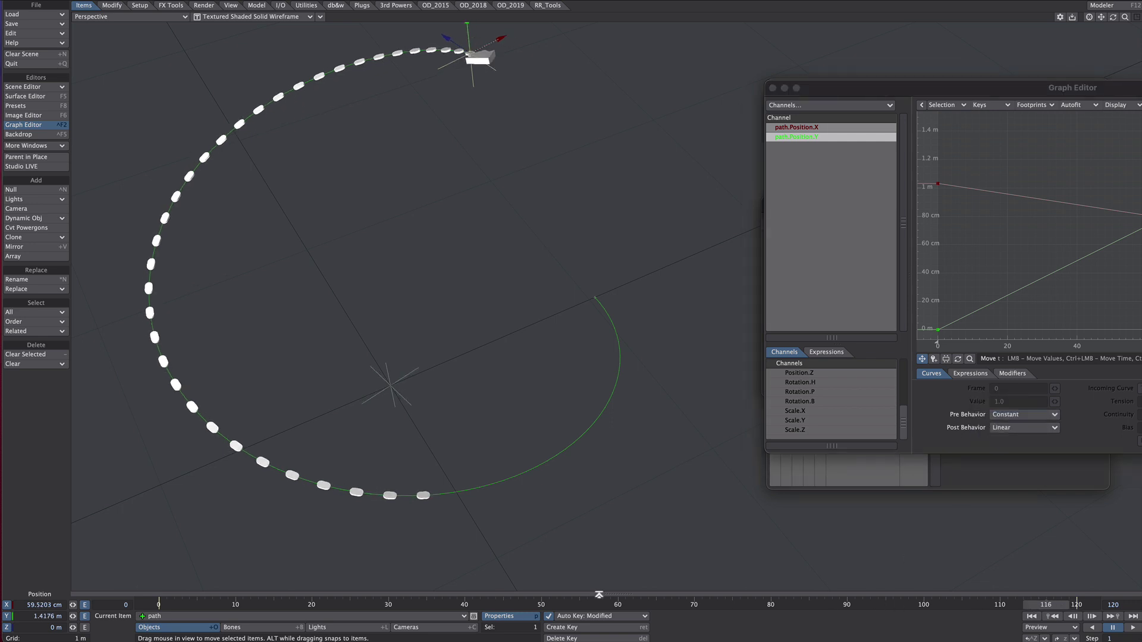
Set the post behavior of the centre null's Rotation.H curve to Linear and check the end of the timeline.
click(271, 617)
click(271, 606)
click(1012, 427)
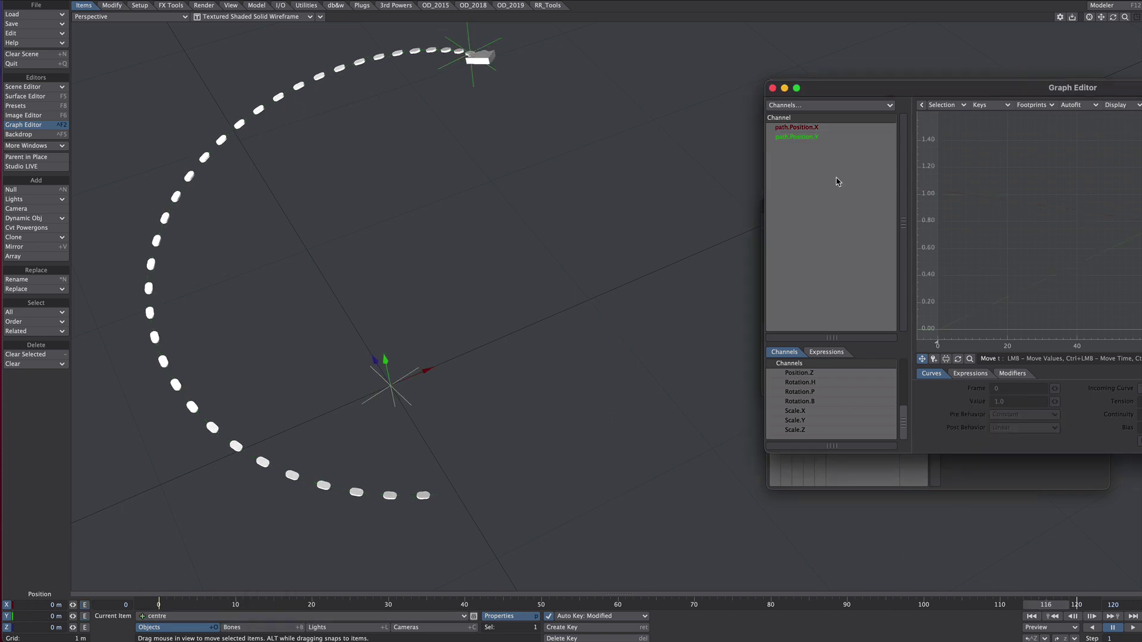
click(1012, 428)
click(1009, 463)
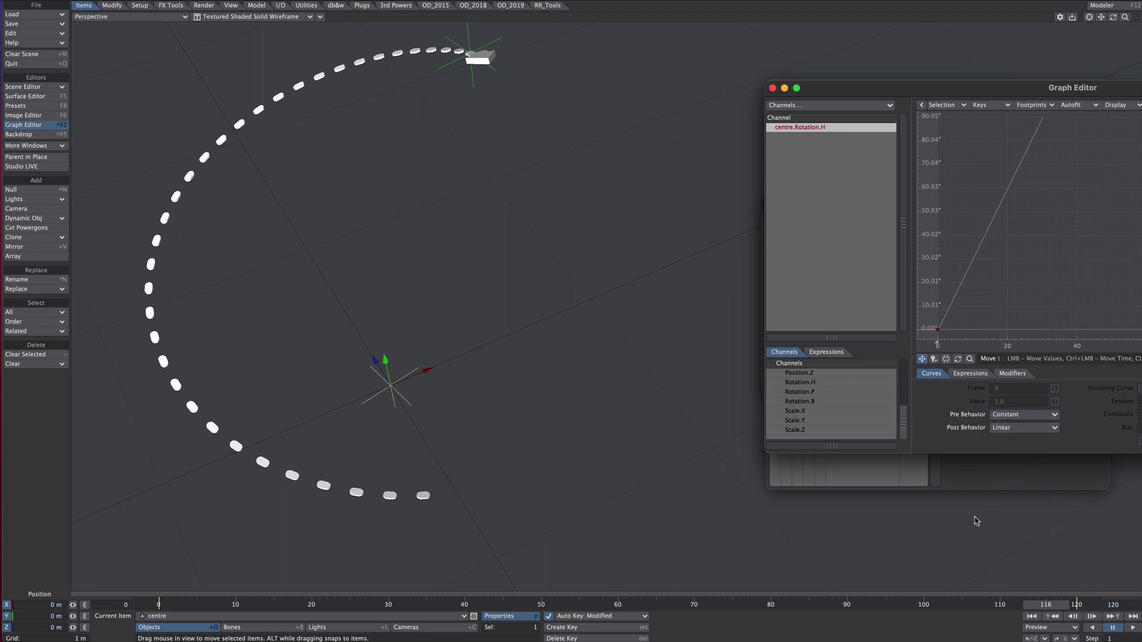
mouse_move(1050, 605)
mouse_down()
mouse_move(1077, 605)
mouse_move(1030, 605)
mouse_move(1076, 605)
mouse_up()
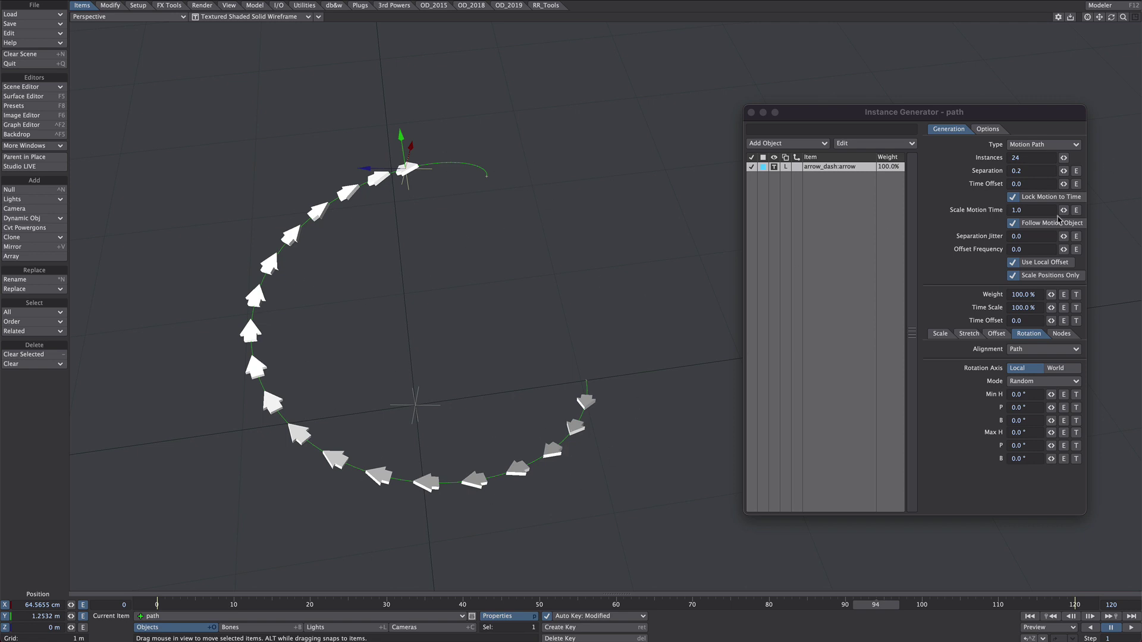
Turn off Lock Motion to Time and Follow Motion Object for the arrows and scrub to frame 120.
click(1030, 199)
click(1032, 224)
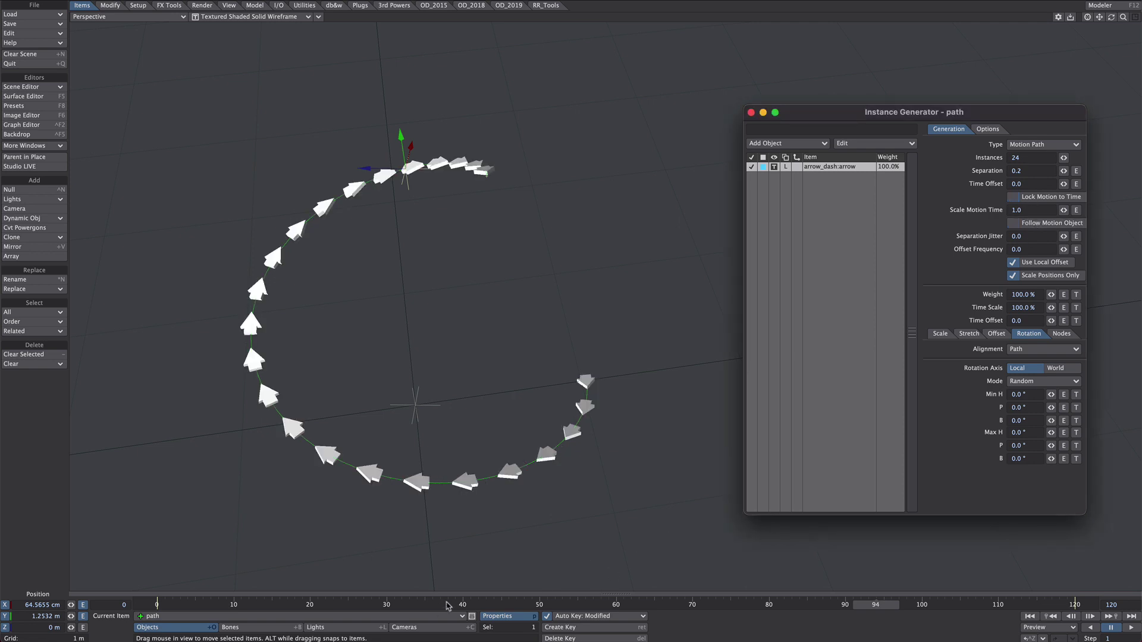
mouse_move(446, 604)
mouse_down()
mouse_move(357, 605)
mouse_move(671, 605)
mouse_move(225, 604)
mouse_move(1075, 604)
mouse_up()
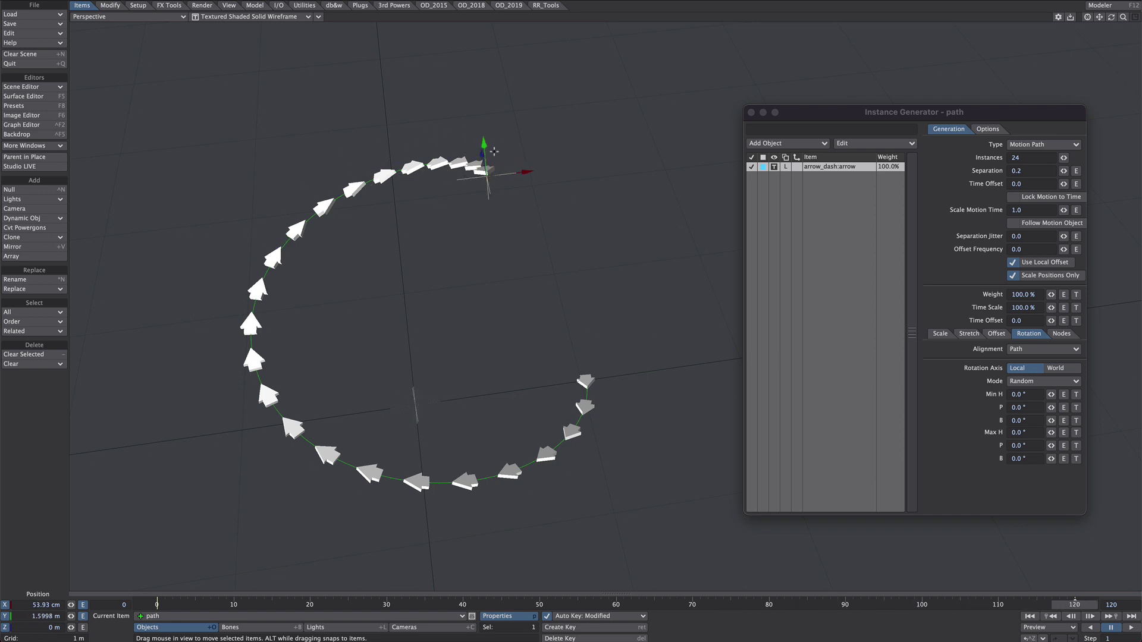
Move the path null outward to about X 1.2355 m, Y 1.4682 m at frame 120 and set 33 arrow instances with 0.148 separation.
drag(485, 146, 579, 184)
drag(879, 121, 903, 96)
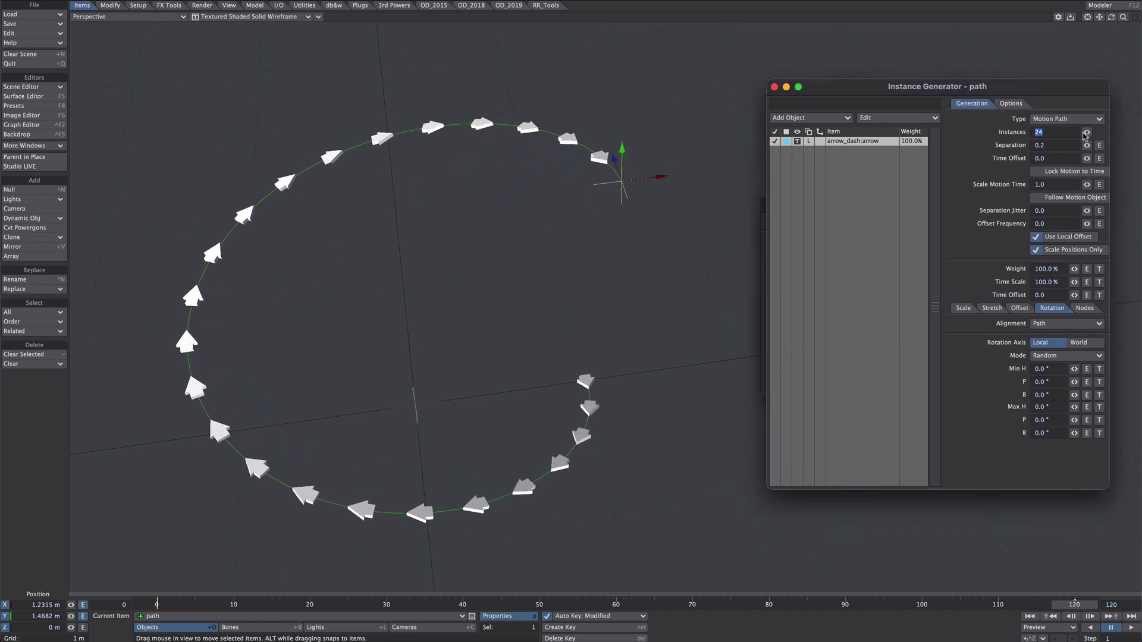
drag(1087, 132, 582, 397)
drag(1087, 132, 476, 185)
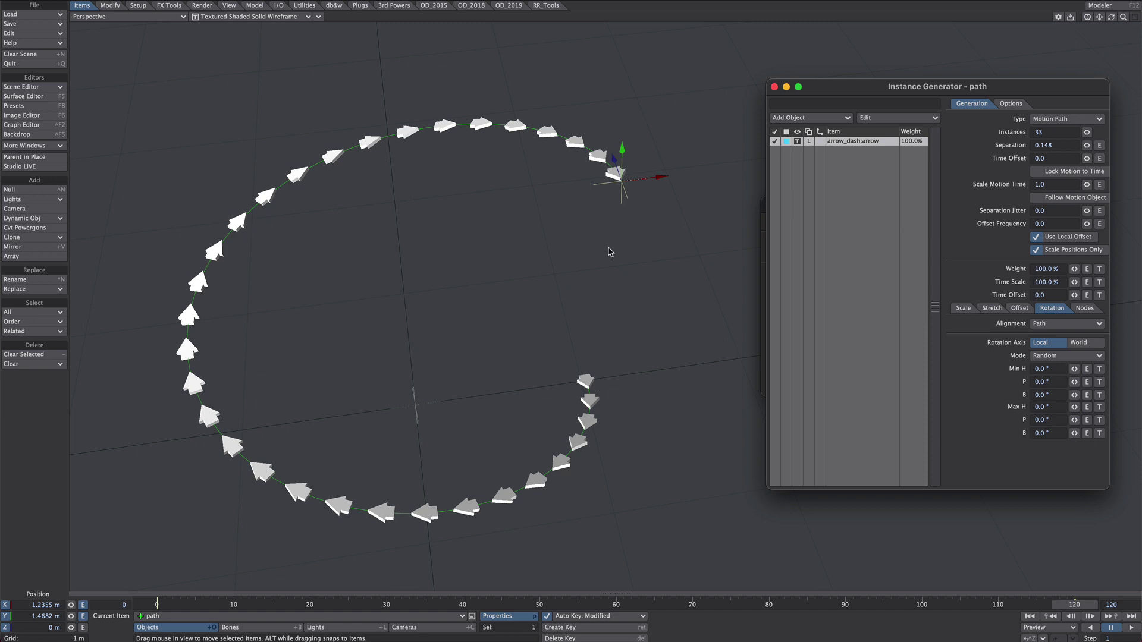
Turn off Scale Positions Only and enlarge the path null to a scale of about 1.886 at frame 71.
click(1067, 252)
drag(535, 605, 700, 605)
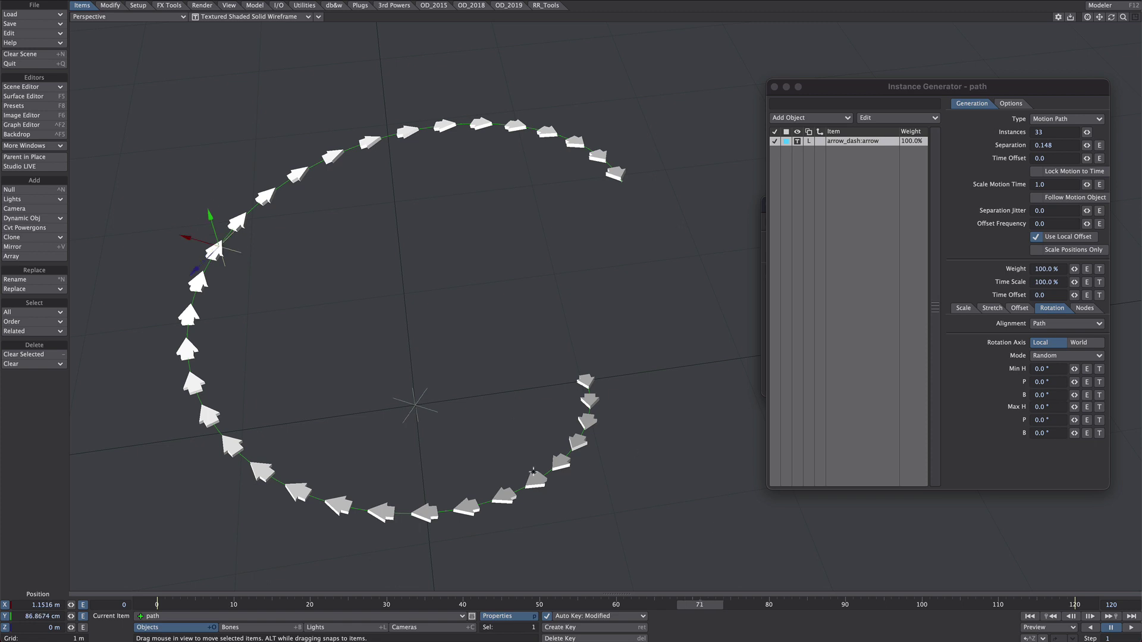
key(y)
key(h)
drag(298, 315, 349, 315)
drag(628, 421, 632, 420)
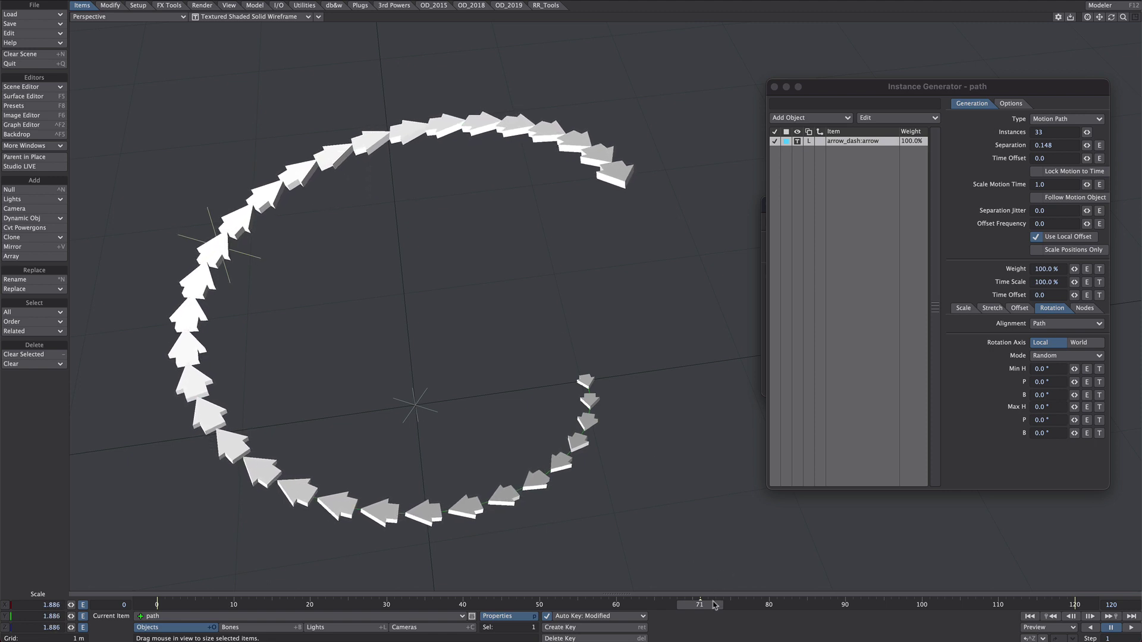
Keyframe the path null's scale at about 0.607 on frame 52, 0.538 on frame 100 and 0.412 on frame 120.
drag(713, 607, 555, 606)
drag(196, 514, 84, 516)
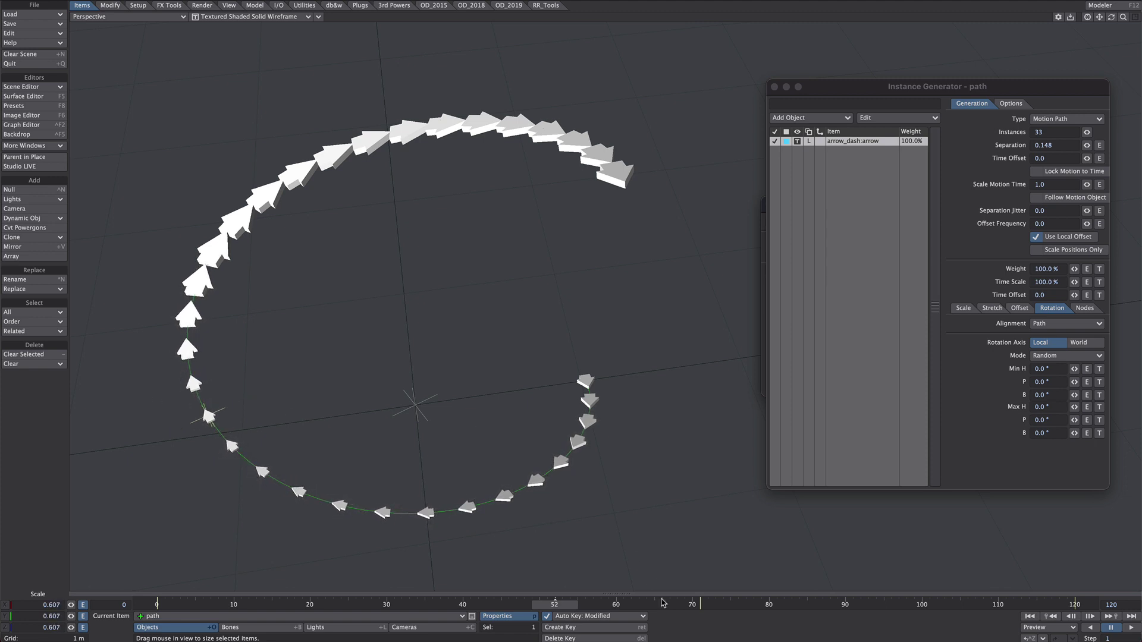
drag(670, 606, 922, 604)
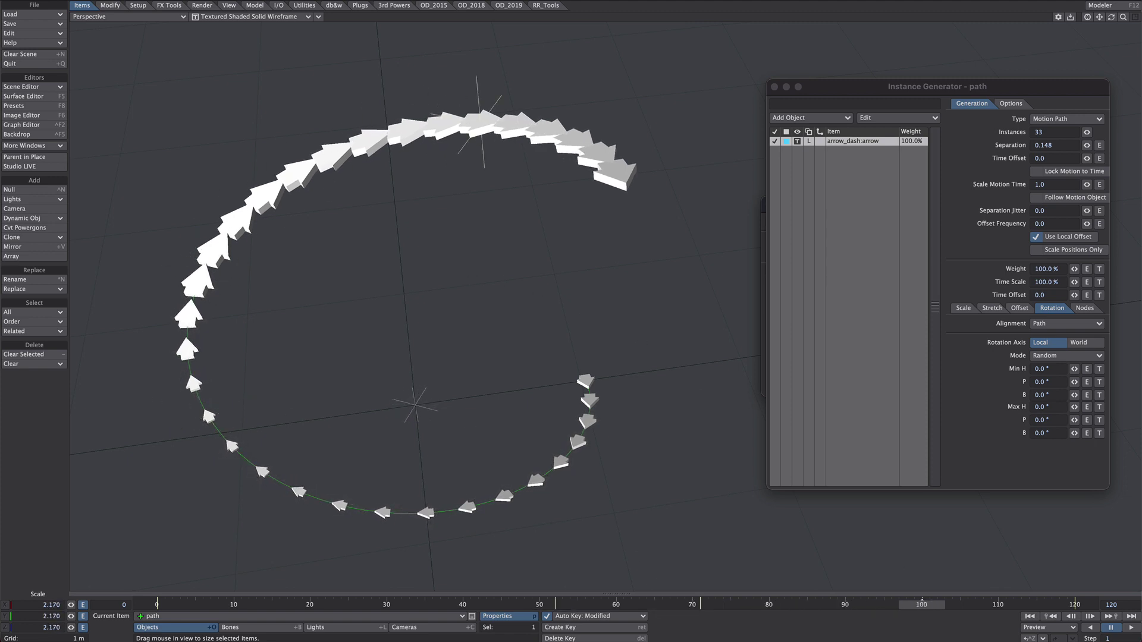
drag(487, 267, 458, 263)
drag(375, 259, 369, 259)
drag(931, 606, 1074, 604)
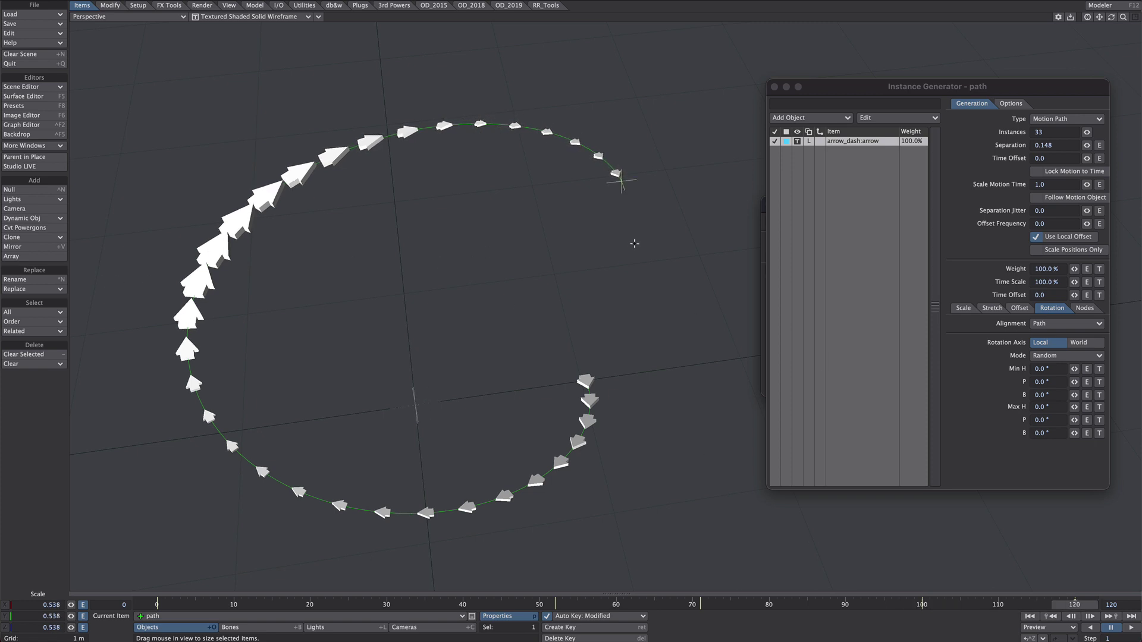
drag(487, 263, 452, 262)
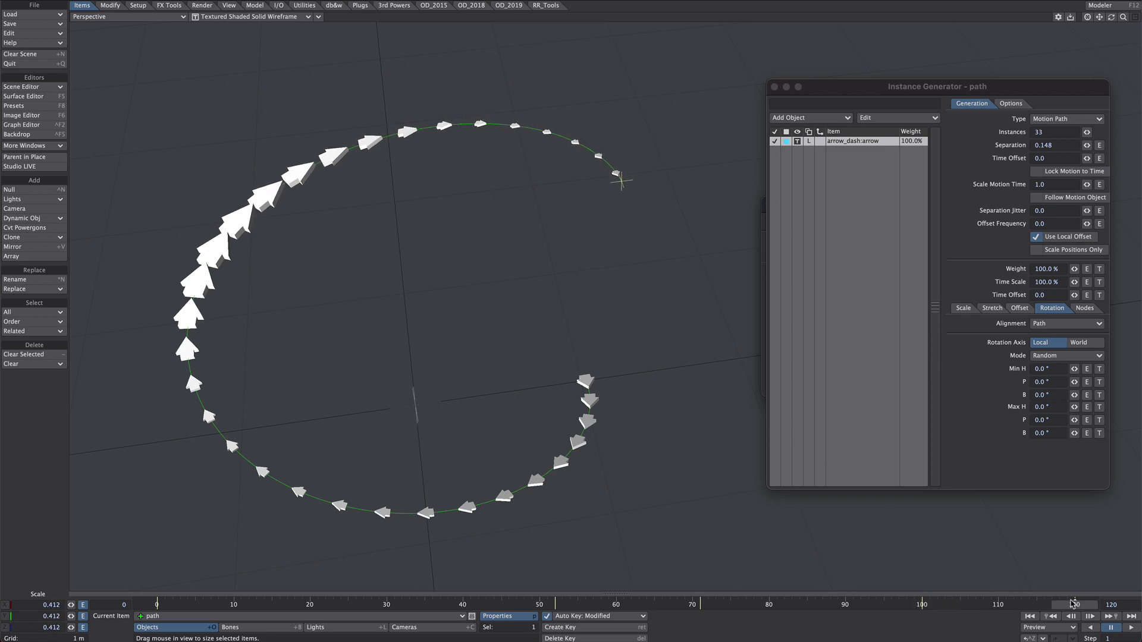
Animate the arrows' Time Offset with a key of about 0.485 at frame 26 and Linear post behavior, and play it back.
mouse_move(1087, 160)
mouse_down()
mouse_move(1072, 160)
mouse_move(1089, 158)
mouse_up()
click(1099, 158)
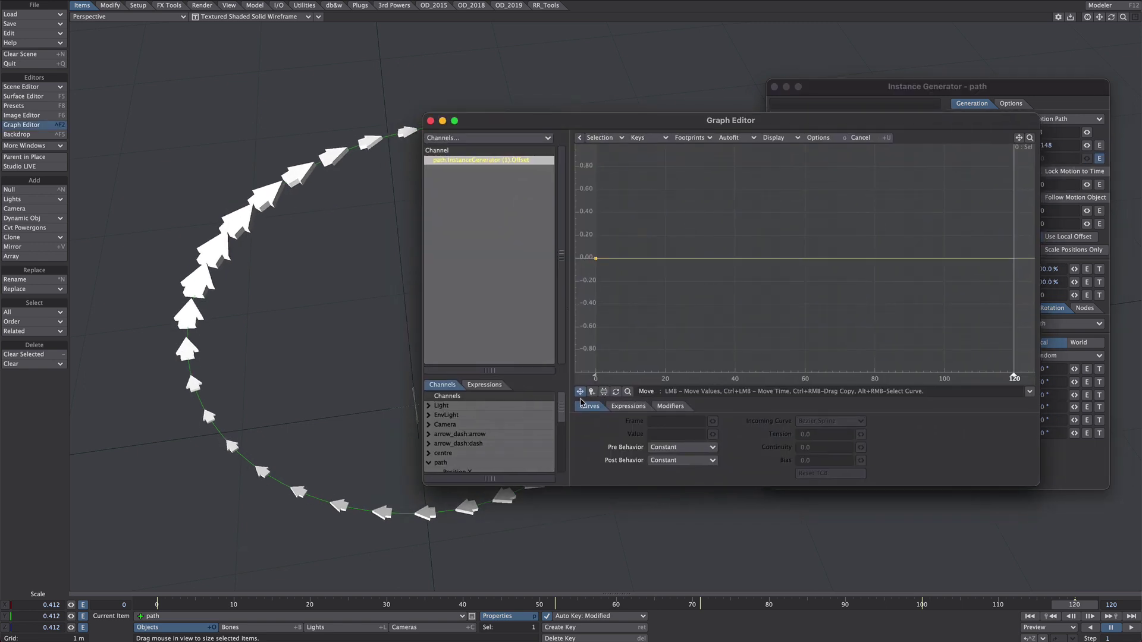
click(687, 203)
click(680, 461)
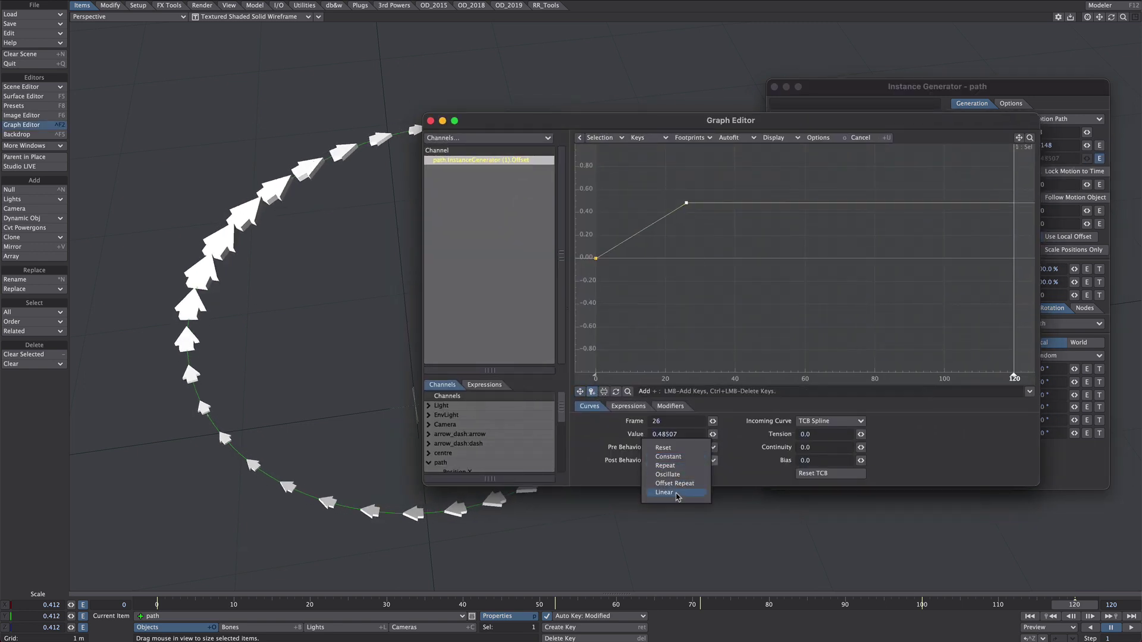
click(679, 497)
click(1127, 630)
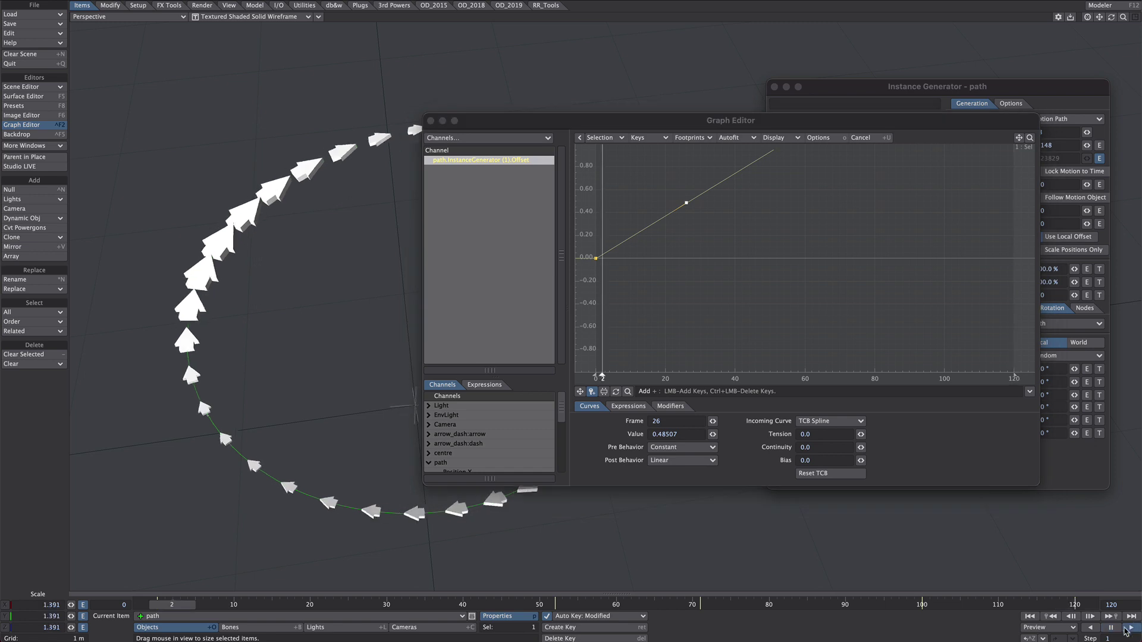
click(431, 120)
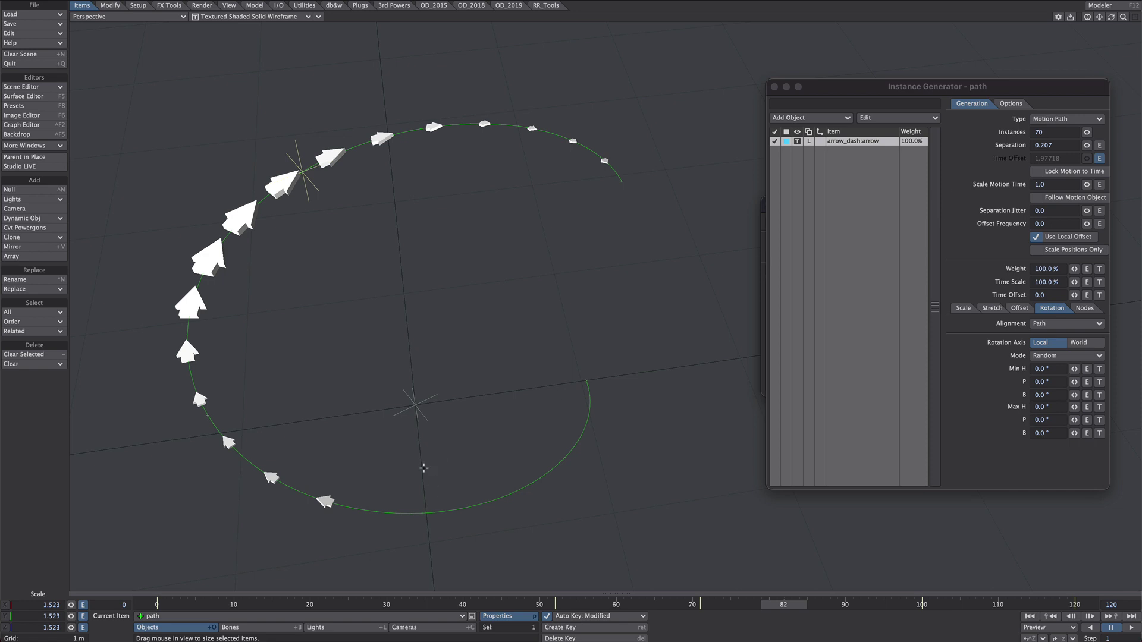
Increase the arrow instance count, shift the Time Offset envelope's keys to lower values and play the animation.
drag(1088, 133, 1096, 133)
click(1098, 159)
click(1102, 158)
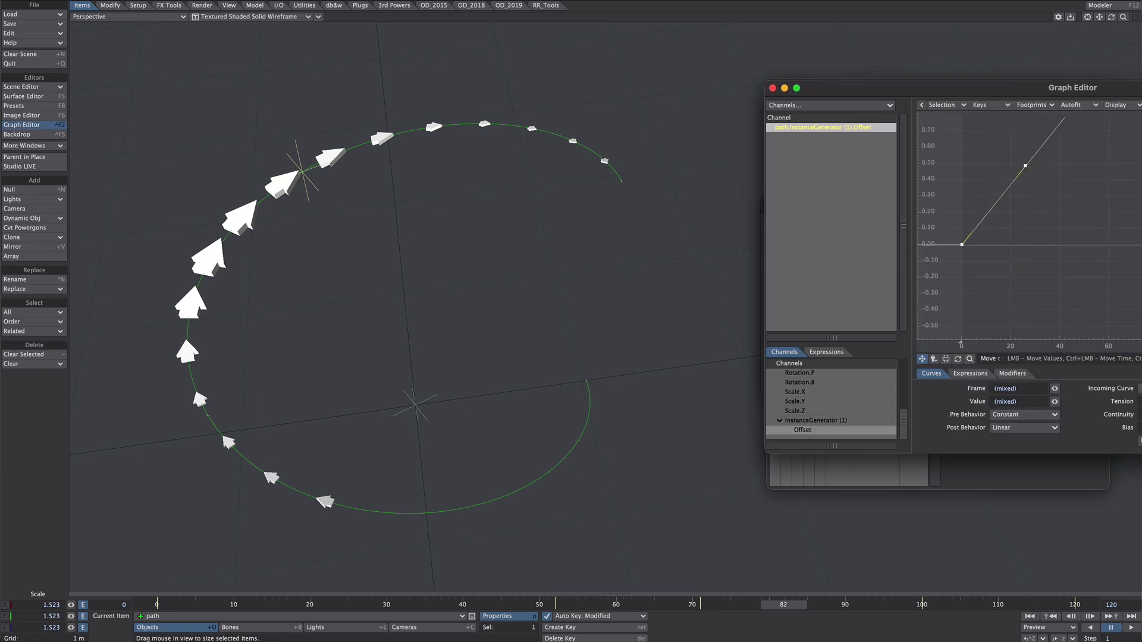
drag(961, 176, 968, 366)
key(a)
click(1130, 628)
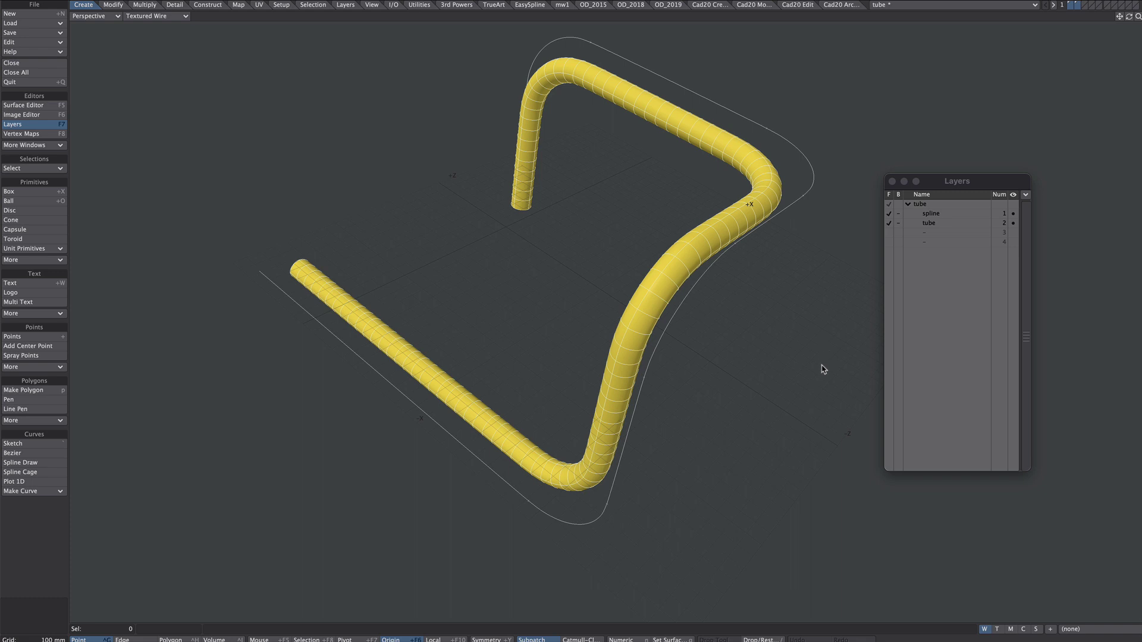
Examine the tube object in Modeler, viewing its spline layer alone and together with the tube layer.
alt+drag(726, 273, 693, 288)
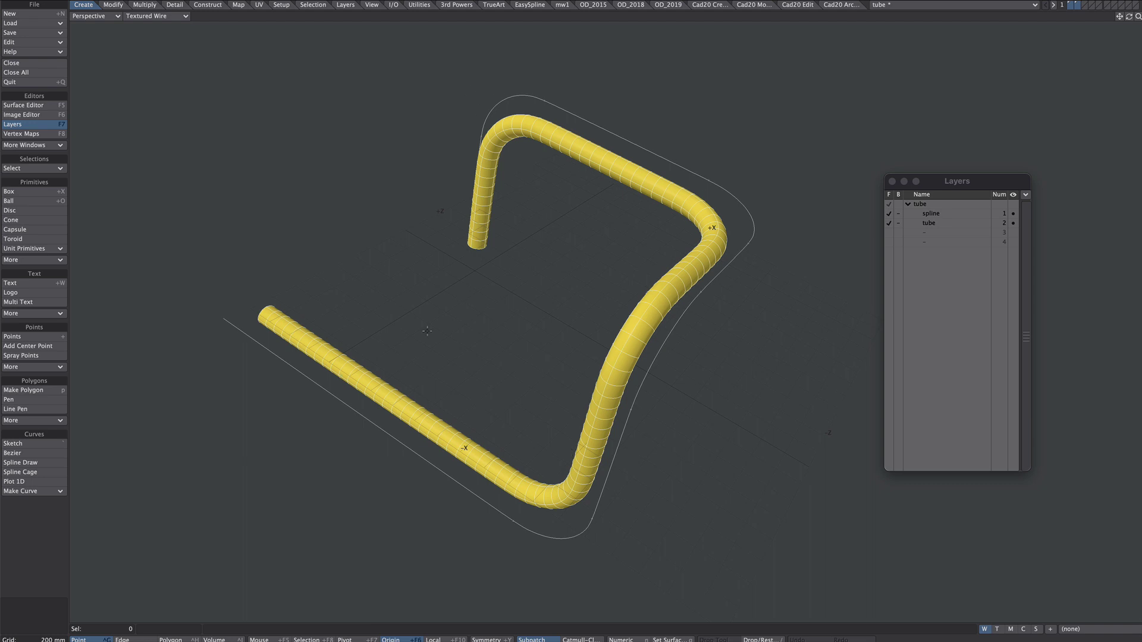
click(938, 225)
alt+drag(688, 333, 893, 233)
click(935, 216)
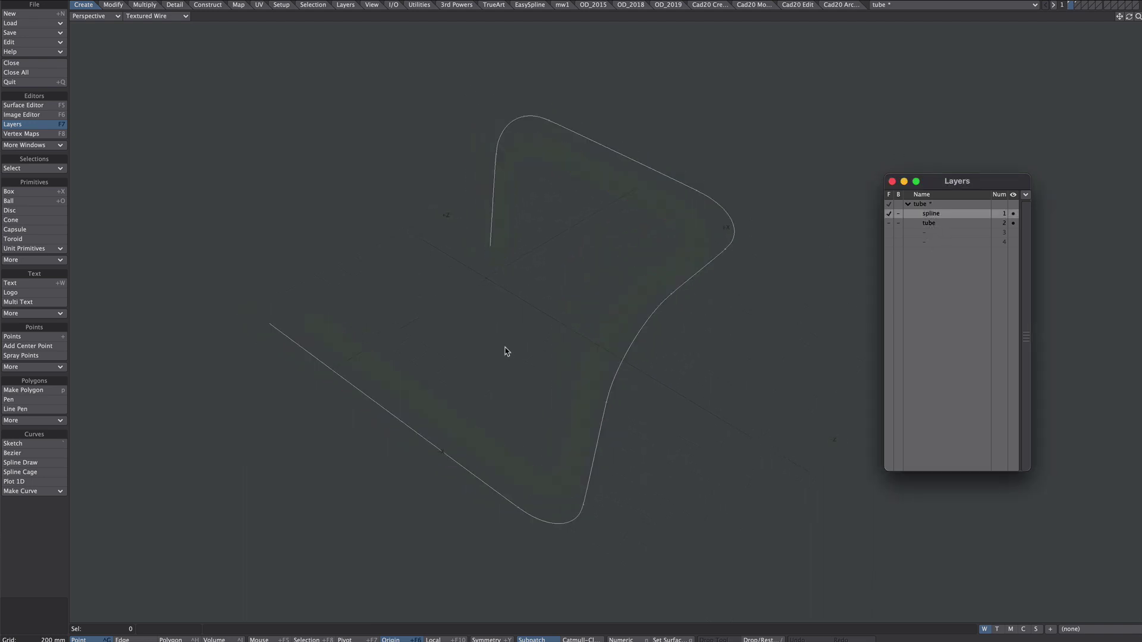
alt+drag(509, 359, 525, 258)
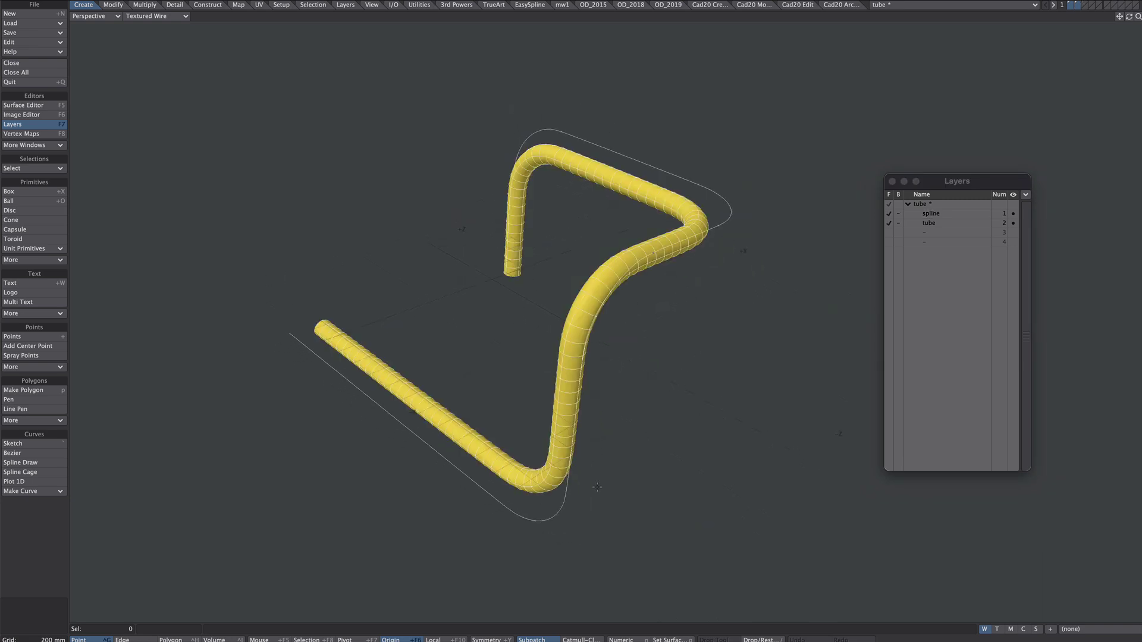
alt+drag(625, 326, 667, 389)
mouse_move(665, 334)
alt+mouse_down()
mouse_move(675, 321)
mouse_move(671, 343)
alt+mouse_up()
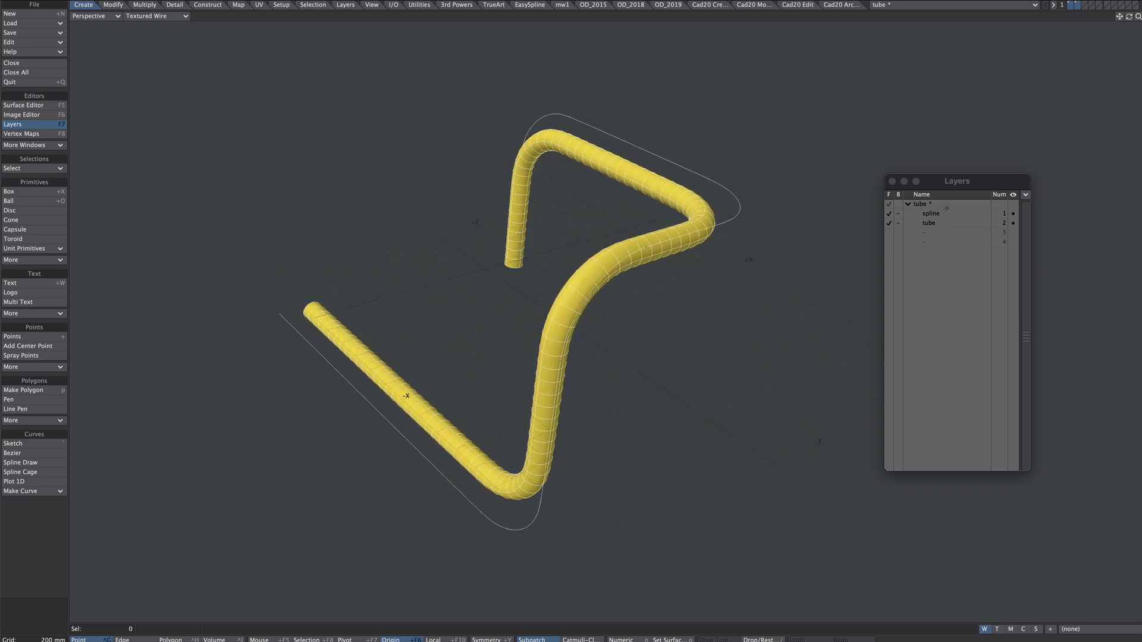
alt+drag(664, 275, 609, 260)
Switch to Layout and add a null object named path.
key(F12)
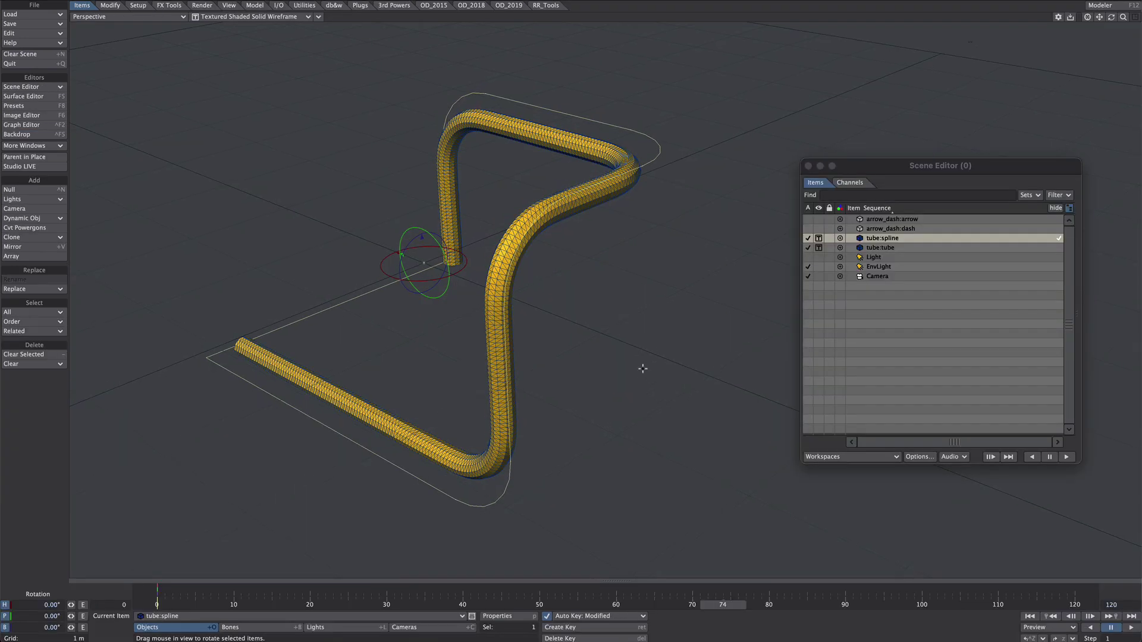
key(ctrl+n)
text(pa)
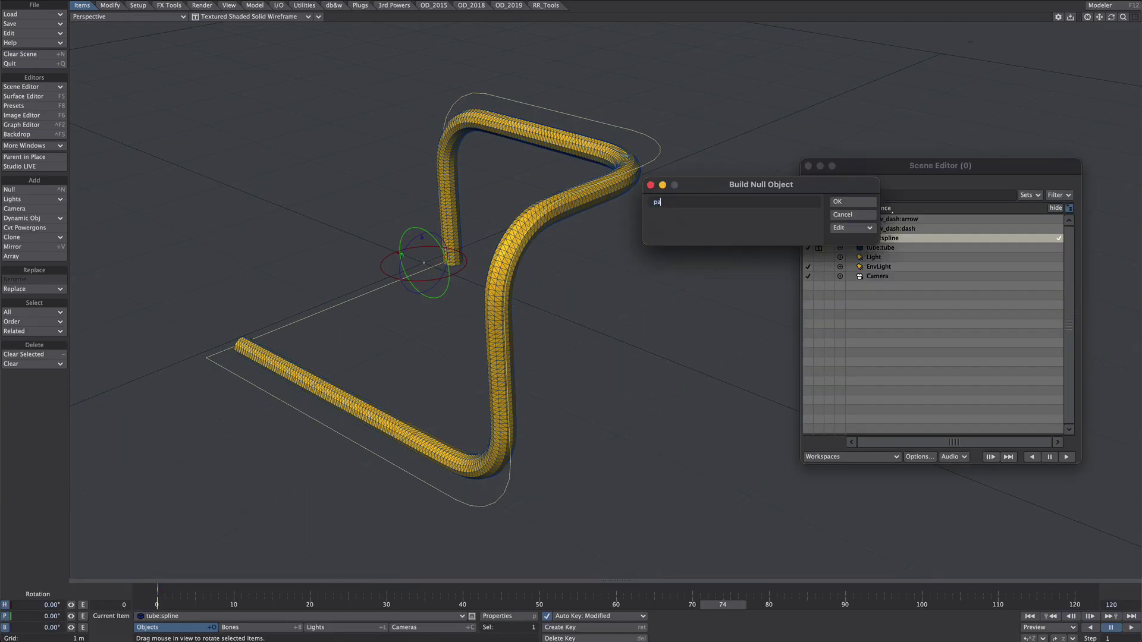
text(th)
key(Return)
Set the path null's Spline Control to tube:spline in its motion options.
key(m)
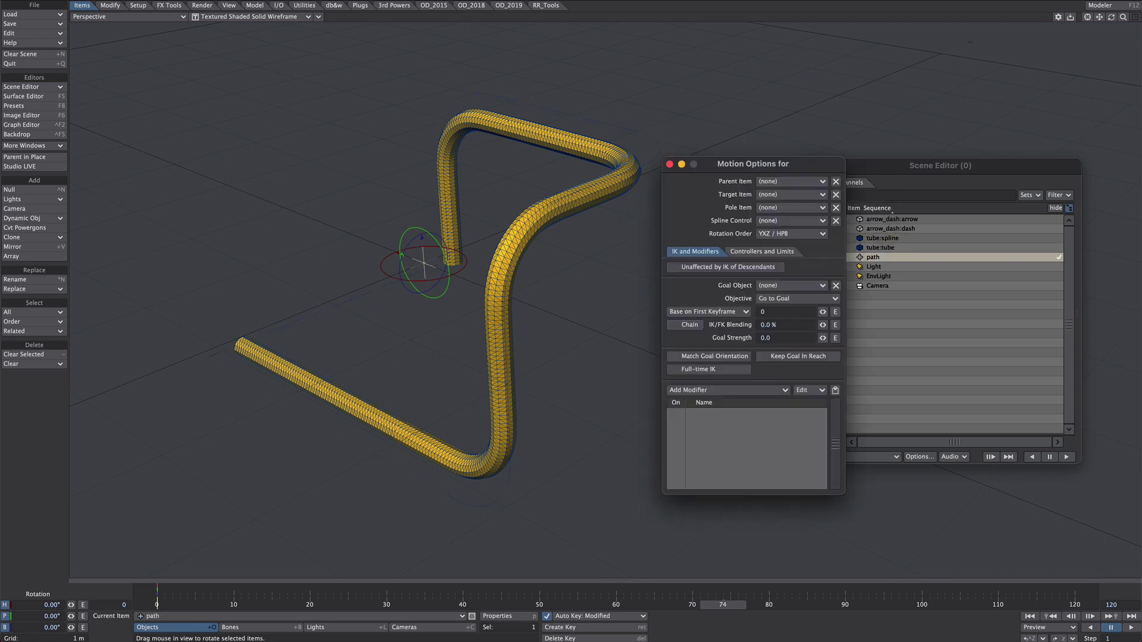
click(764, 221)
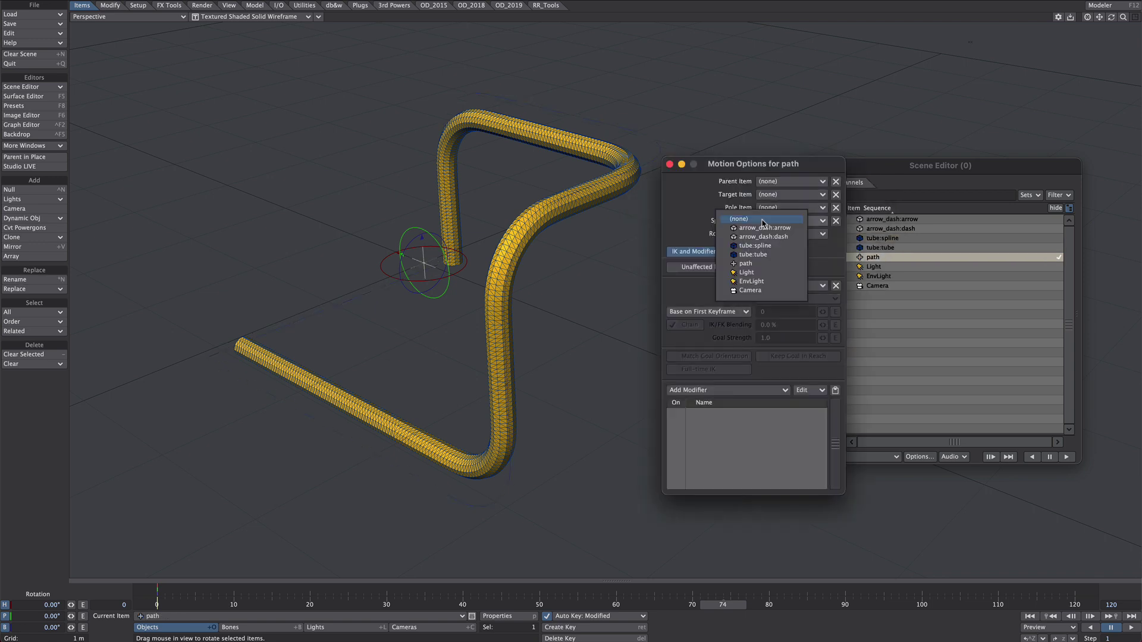
click(787, 249)
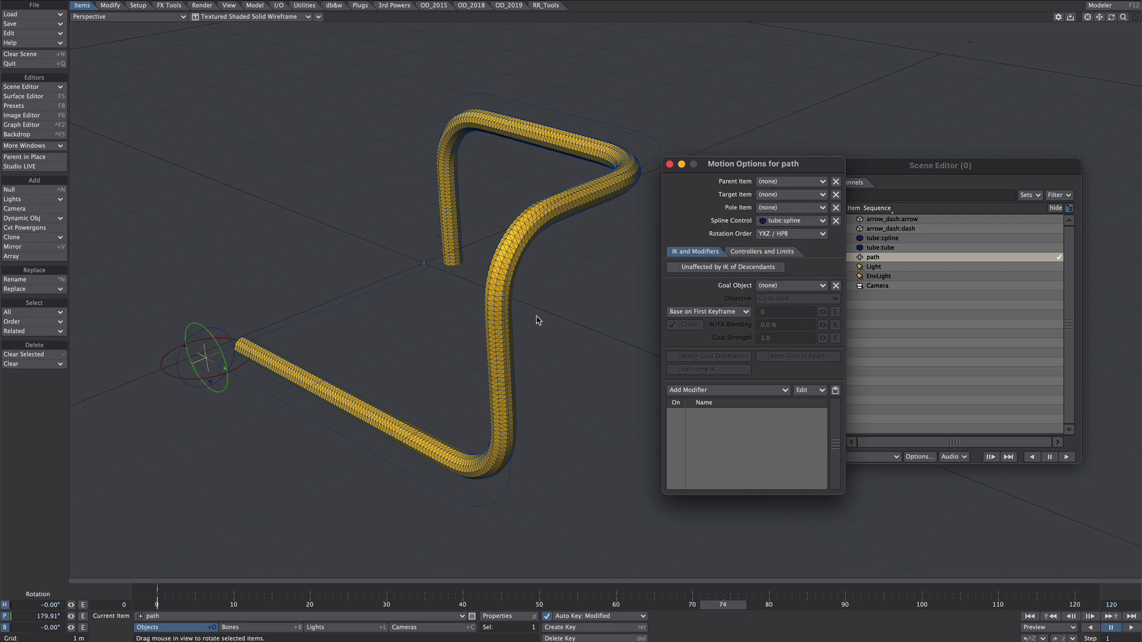
click(670, 165)
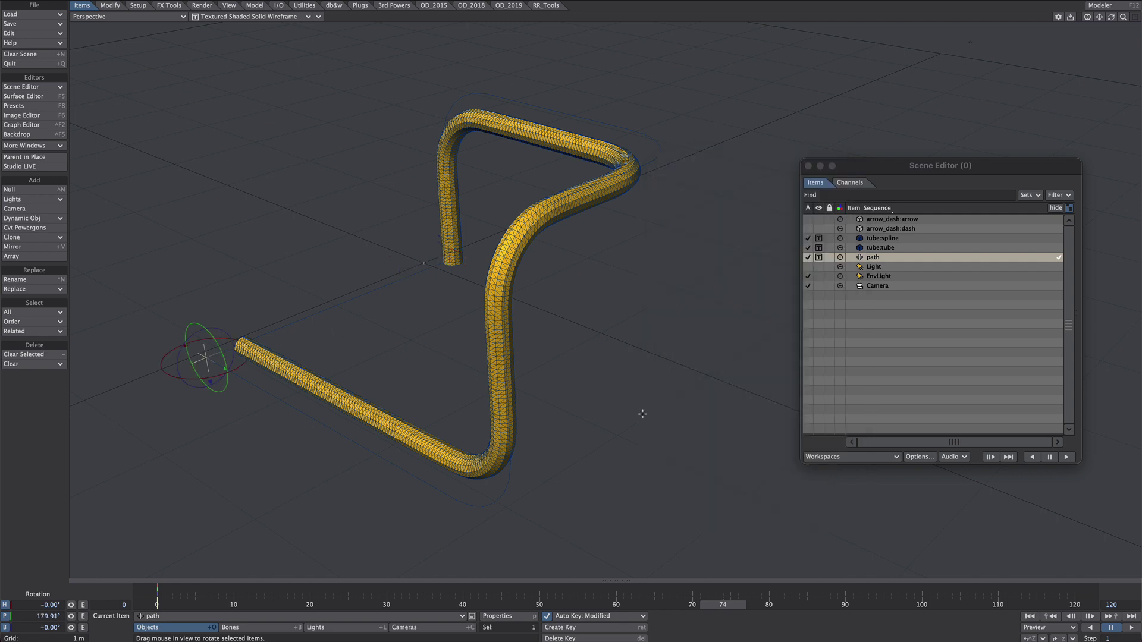
Add an Instance Generator to the tube:spline object and open its settings.
click(898, 239)
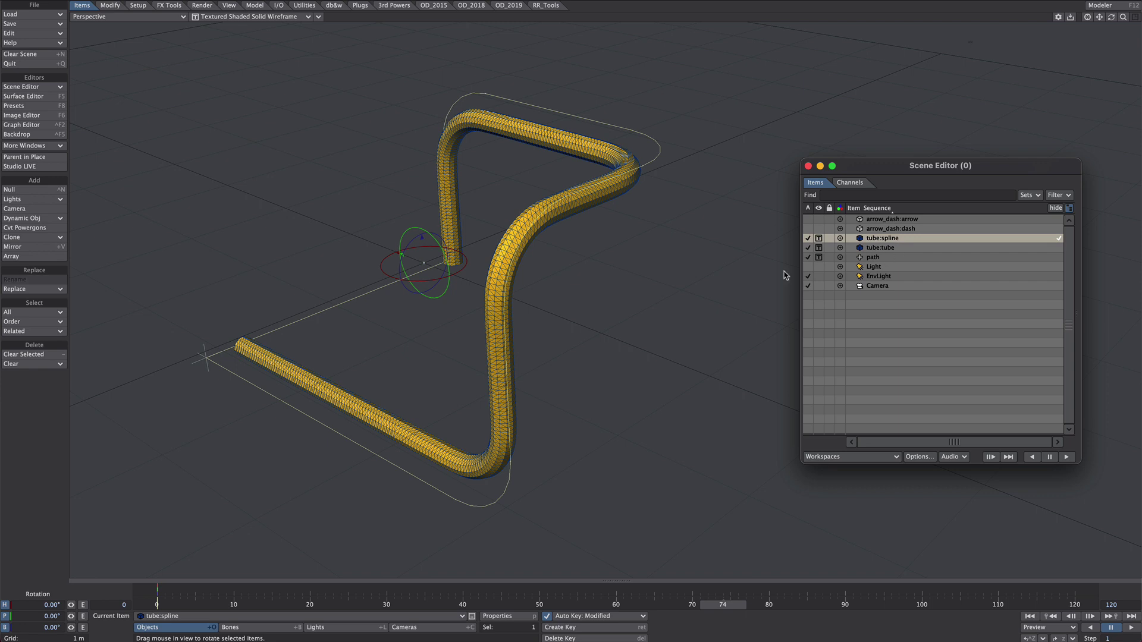
key(p)
click(915, 256)
click(809, 269)
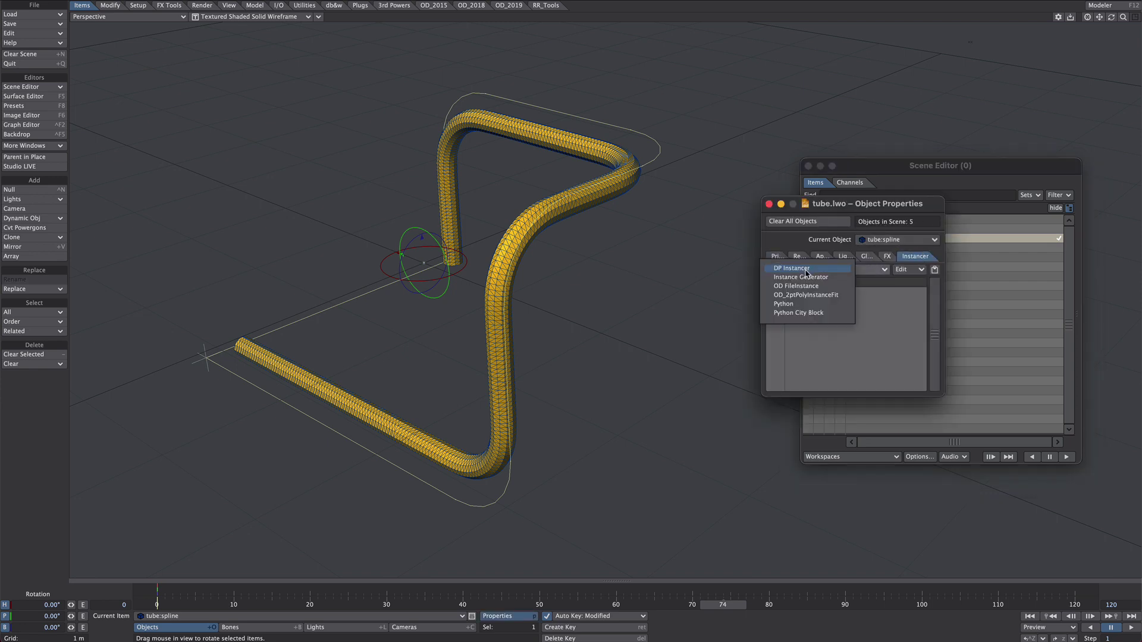
click(808, 278)
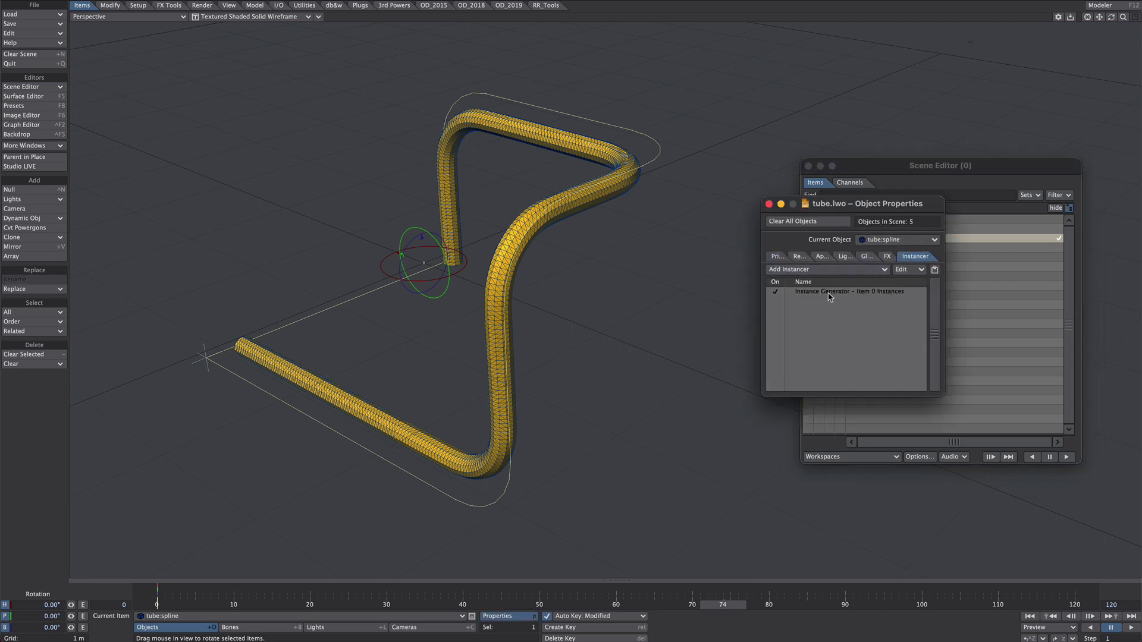
double_click(830, 292)
Add arrow_dash:arrow to the tube:spline instancer and display its instances as Textured Shaded Solid.
click(726, 95)
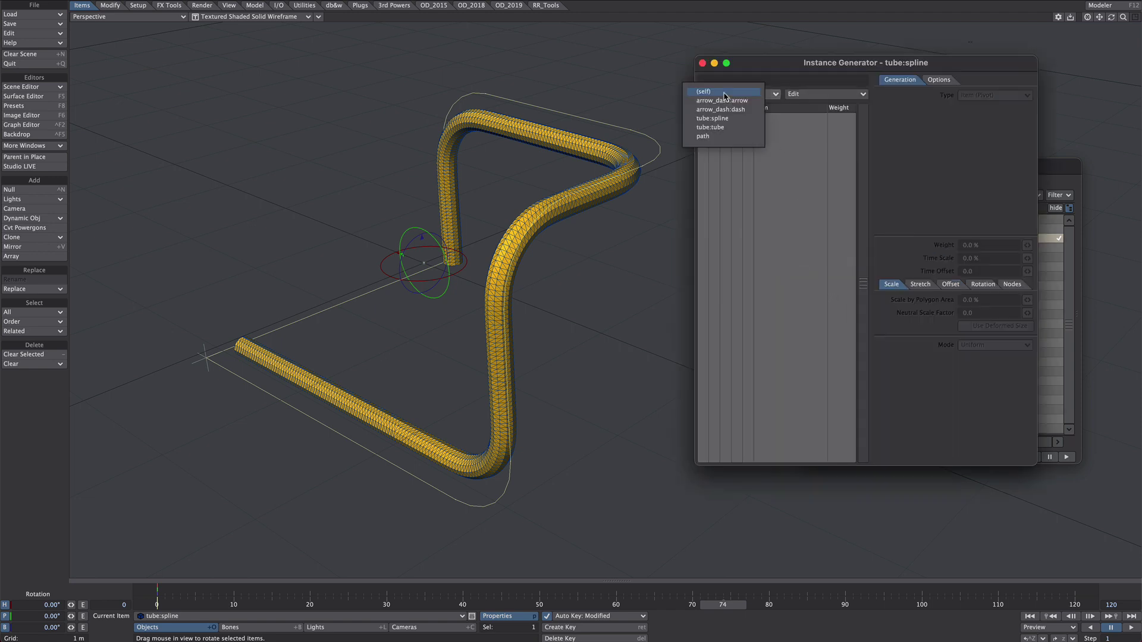
click(725, 102)
click(724, 114)
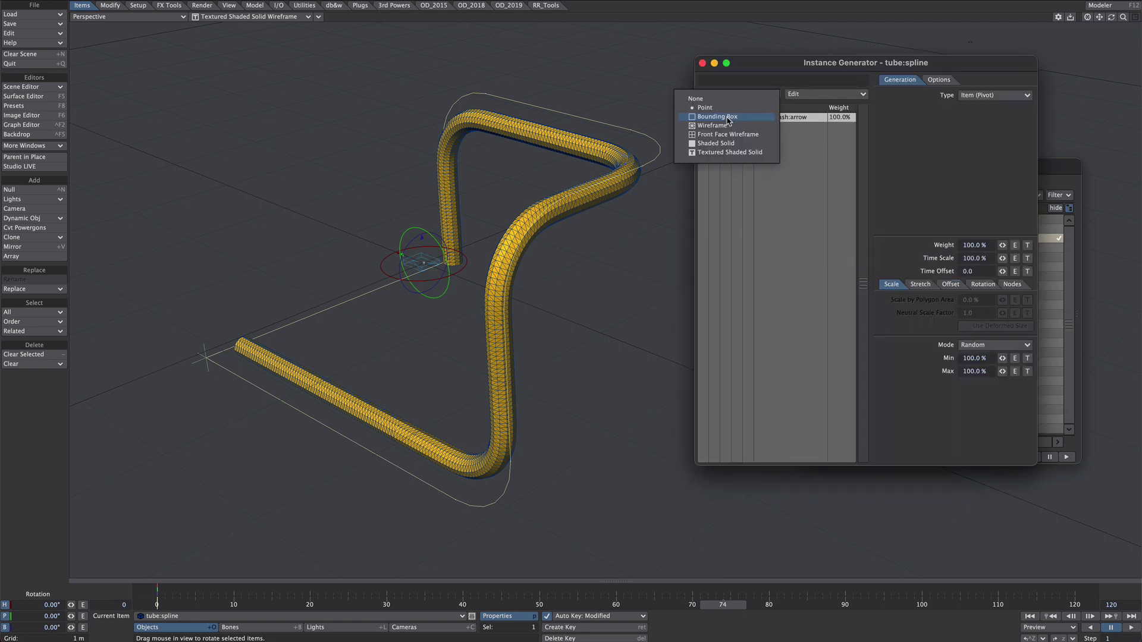
click(738, 153)
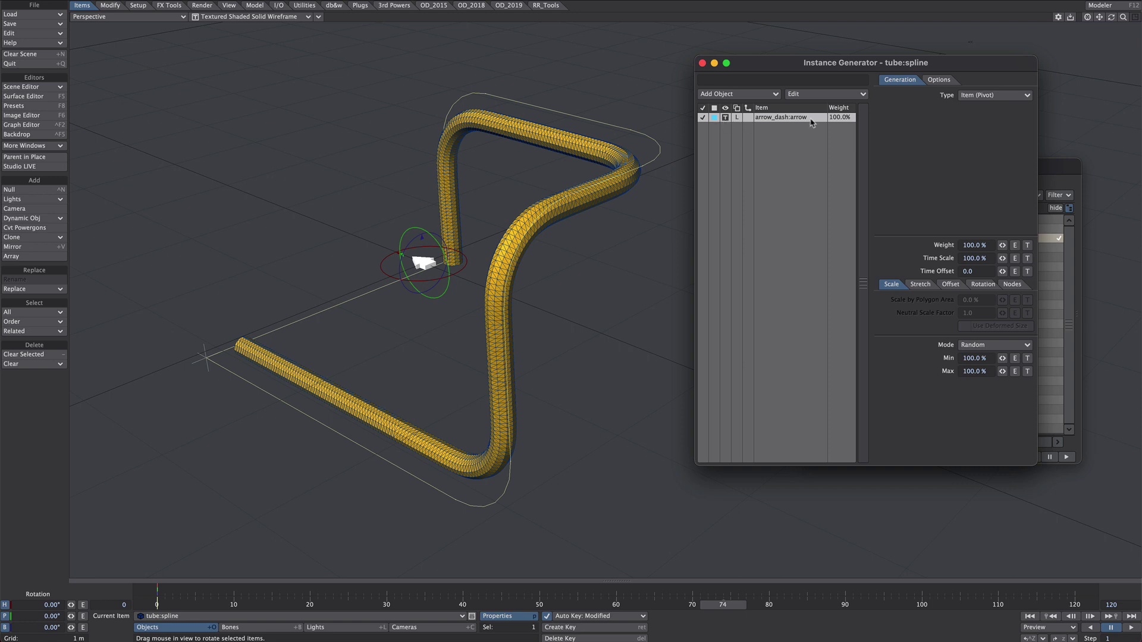
Set the arrow instances' generation type to Spline with Distribute enabled and 101 instances.
click(990, 95)
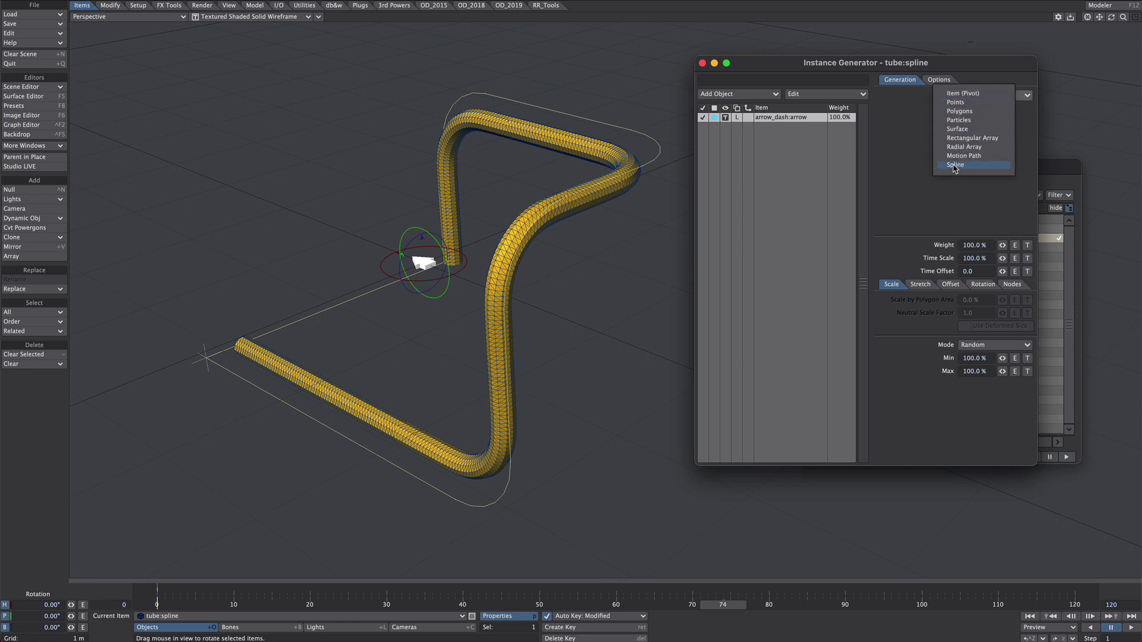
click(991, 157)
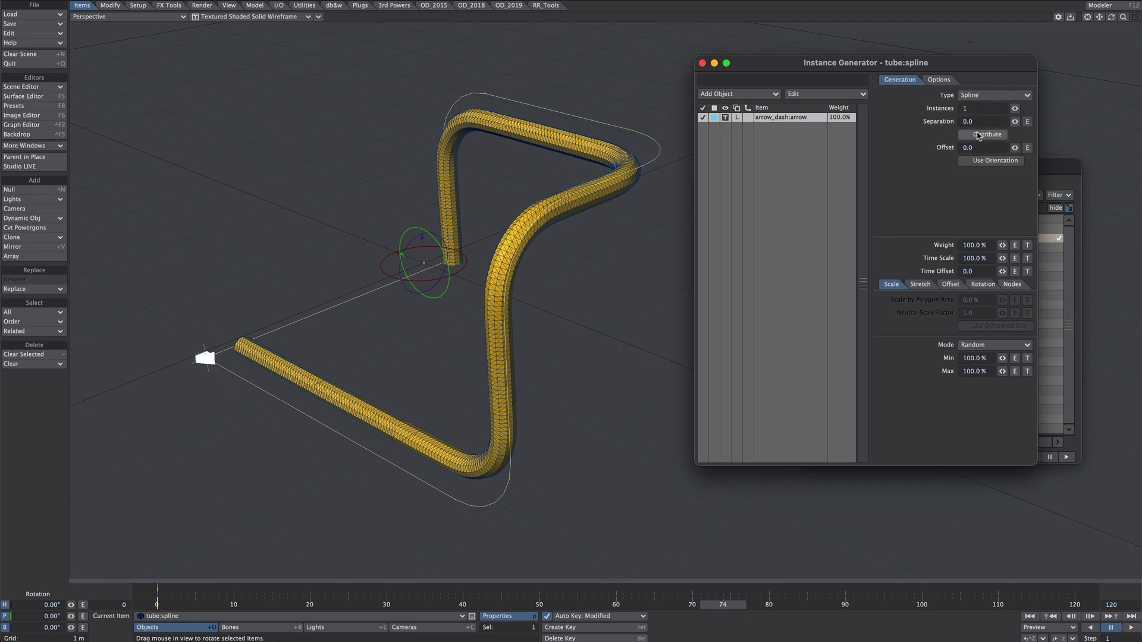
click(980, 135)
drag(1015, 109, 1081, 108)
Set the arrow instances' scale mode to Uniform with a scale of 31%.
click(987, 345)
click(973, 333)
drag(1003, 358, 963, 359)
alt+drag(560, 276, 409, 352)
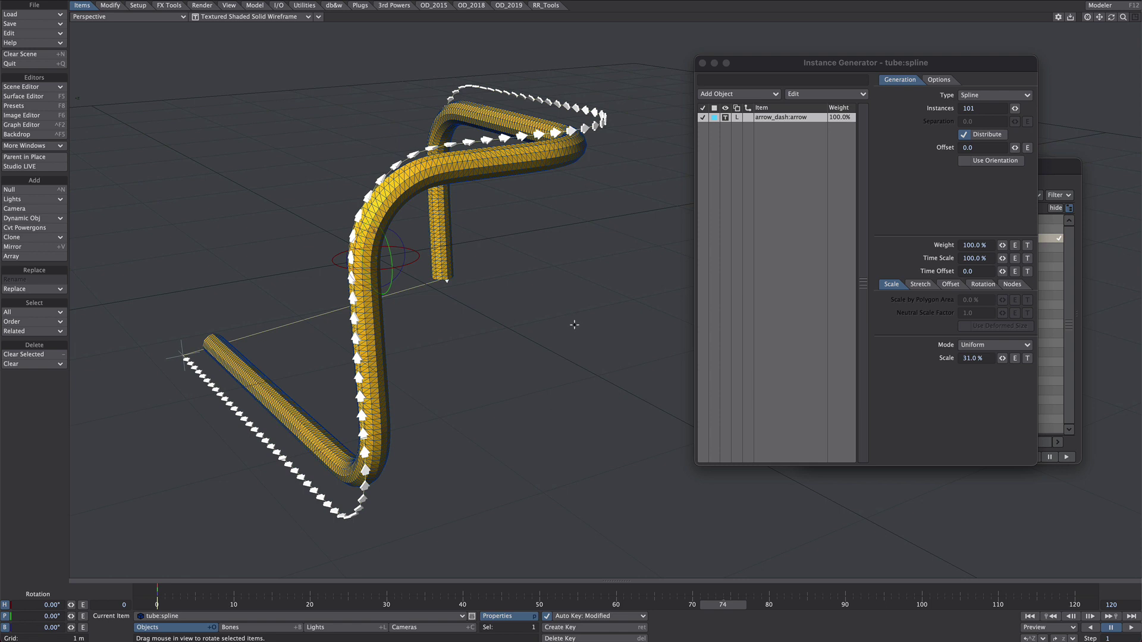
Set Show Spline Controls to Ribbon When Selected in the GL preferences and close the open preference and instancer windows.
key(d)
click(763, 106)
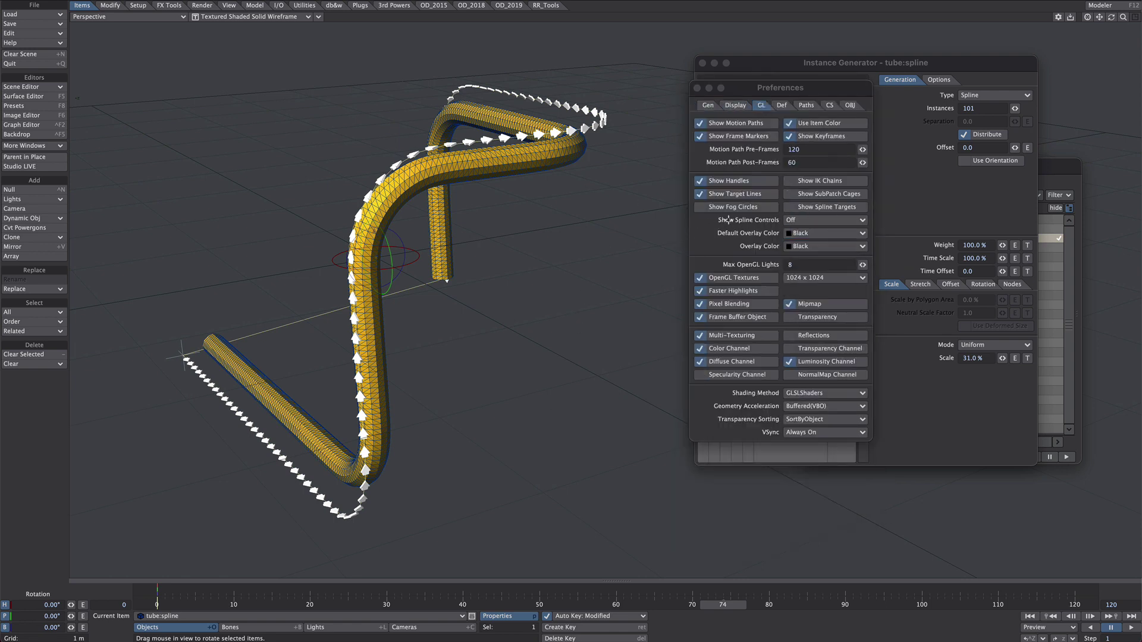
click(800, 221)
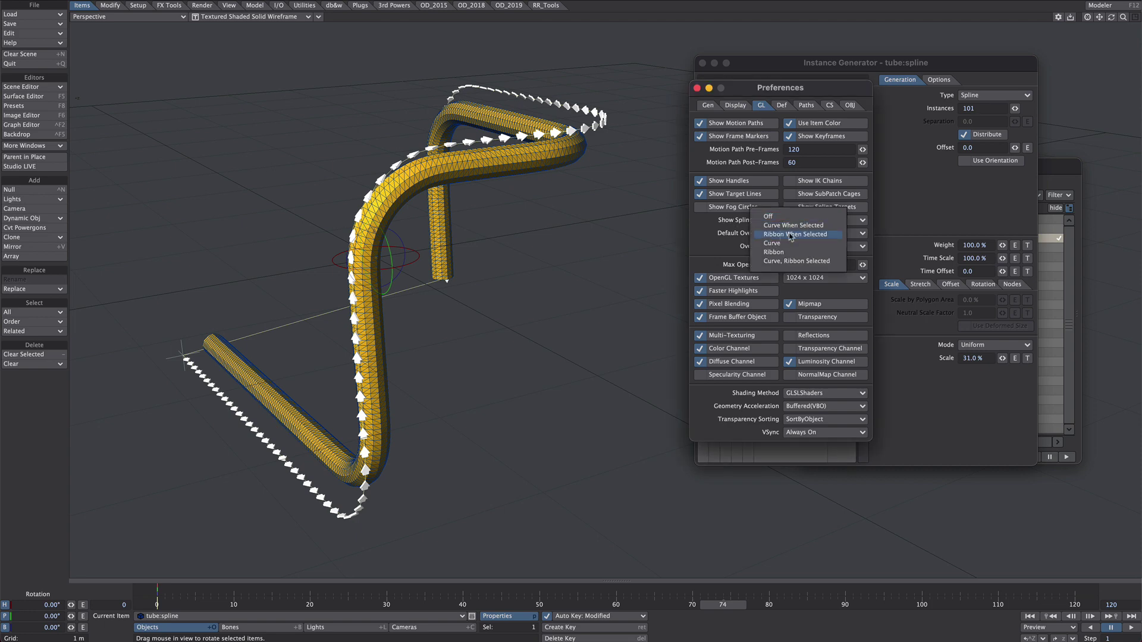
click(827, 239)
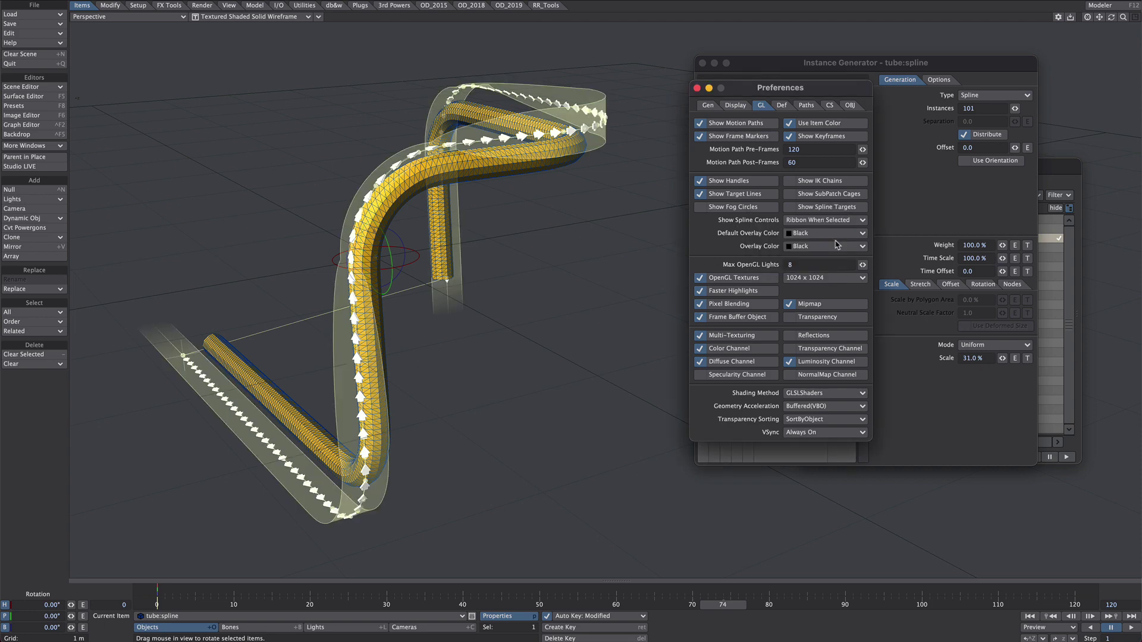
key(o)
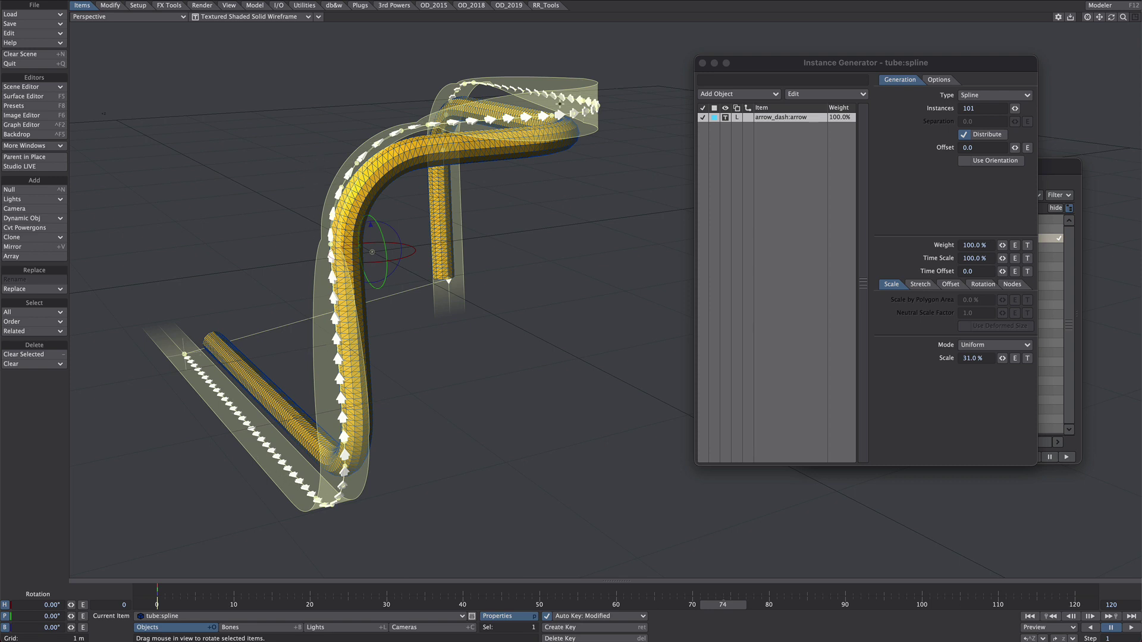
key(d)
click(700, 87)
click(702, 62)
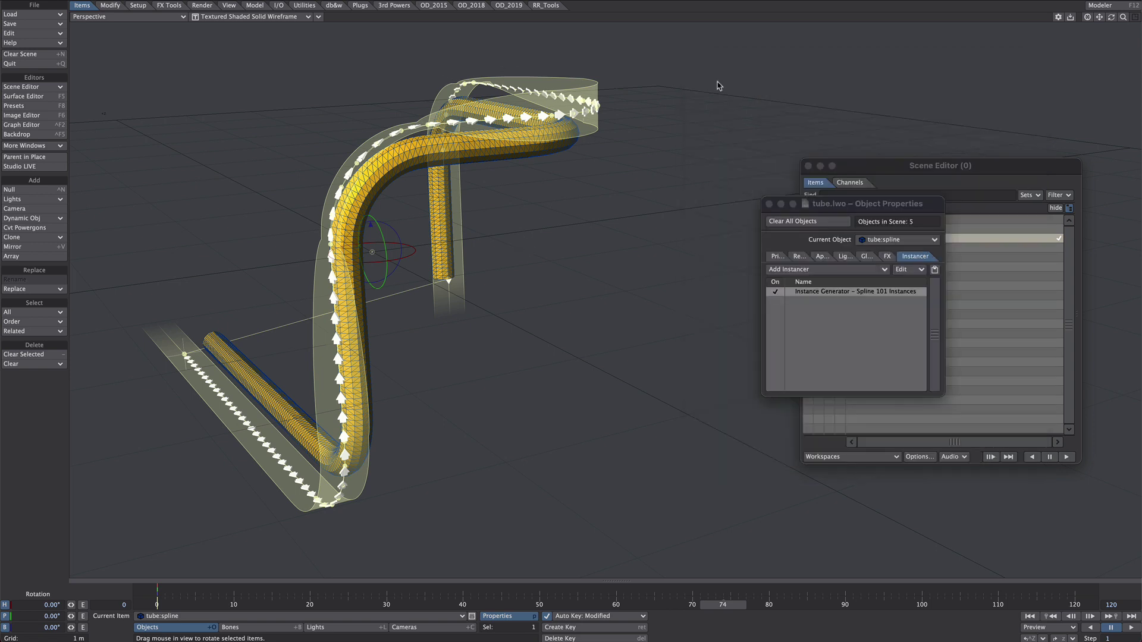
click(773, 201)
Run the curve_to_spline plugin on tube:spline to convert its curve into a spline with control nodes.
click(861, 238)
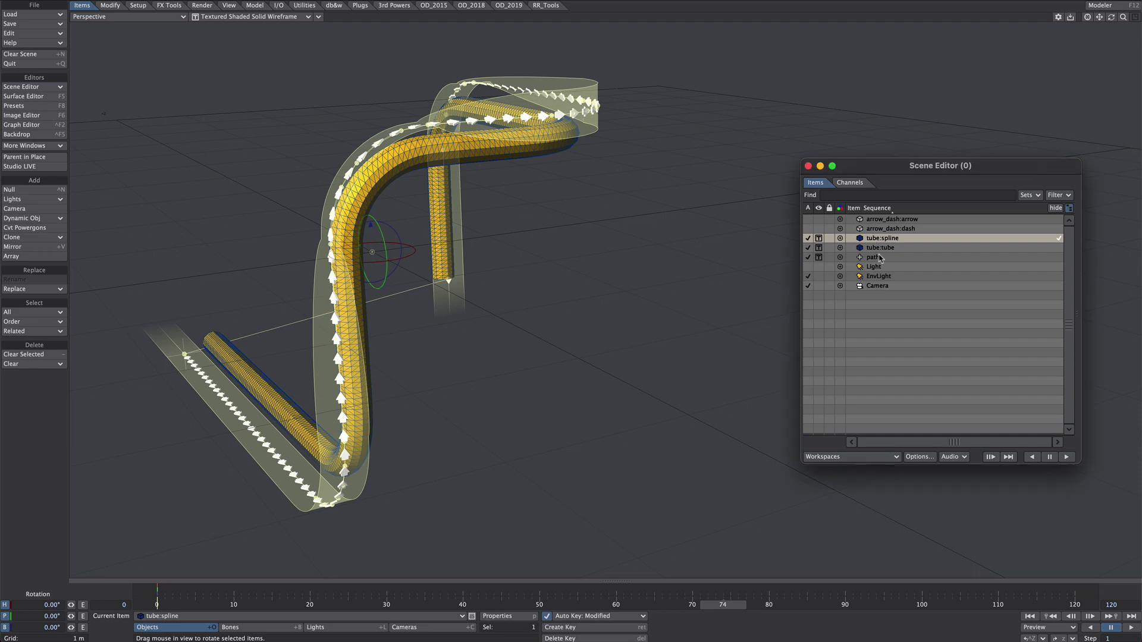
ctrl+shift+click(615, 261)
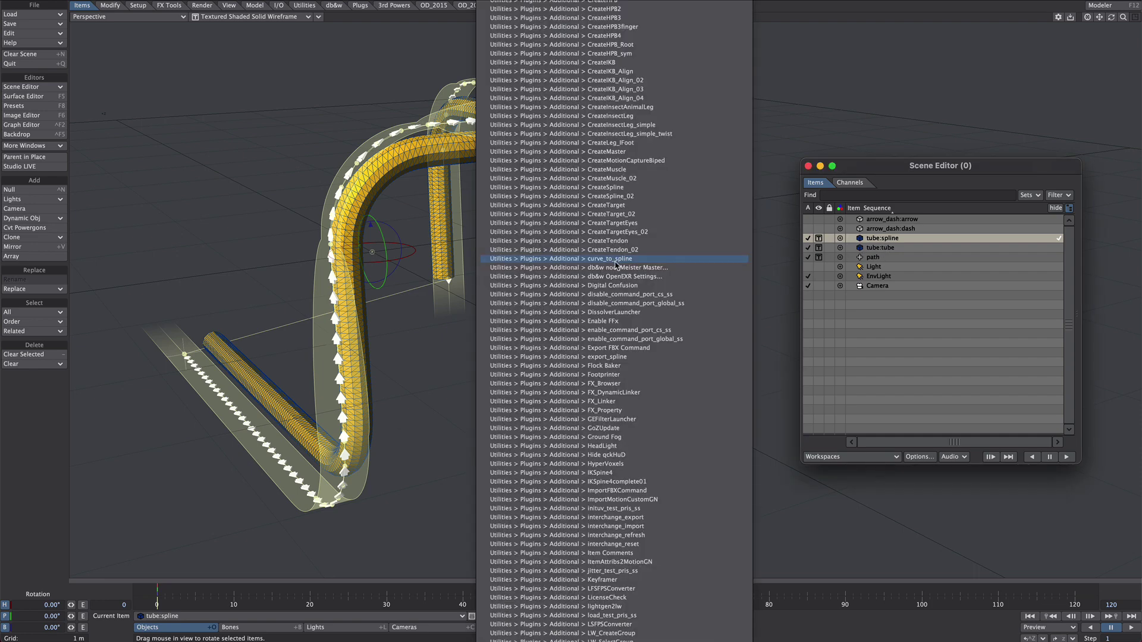
click(640, 260)
alt+drag(390, 356, 493, 363)
alt+drag(577, 418, 586, 389)
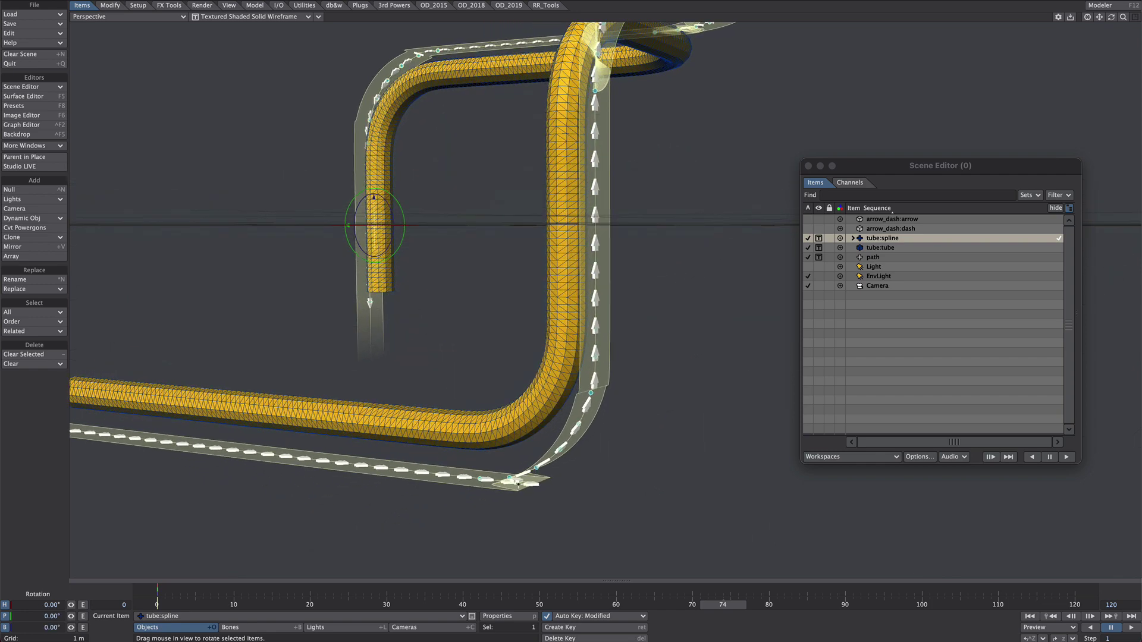
Select node (1) through node (30) and set their heading, pitch and bank controllers to Spline Control.
click(482, 477)
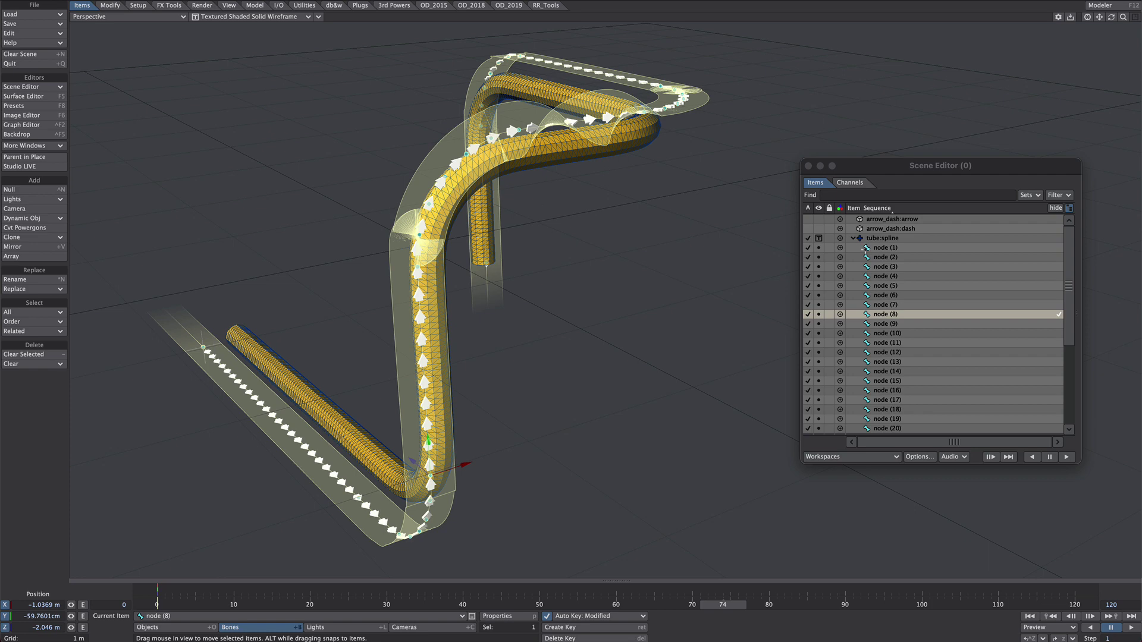
click(879, 248)
scroll(916, 386, down, 5)
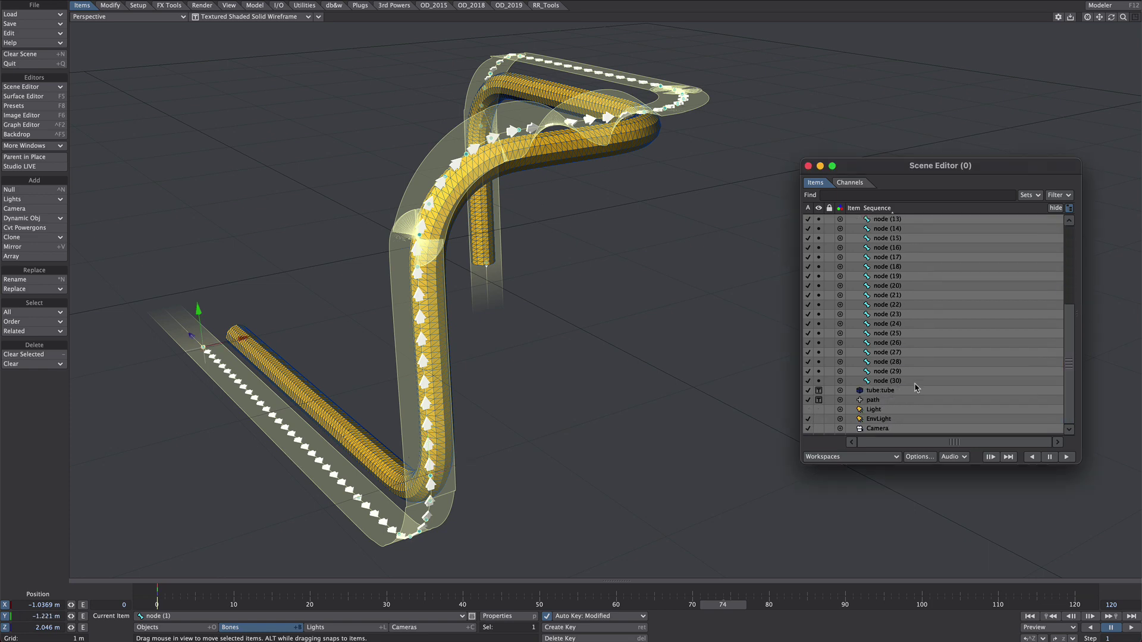
shift+click(915, 381)
key(m)
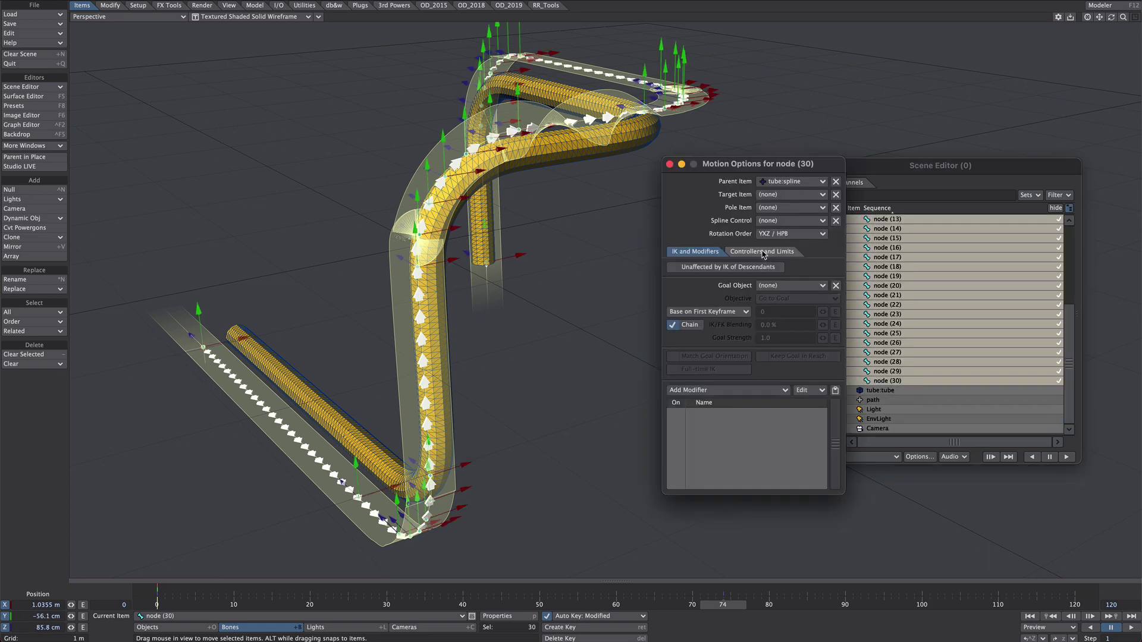
click(764, 253)
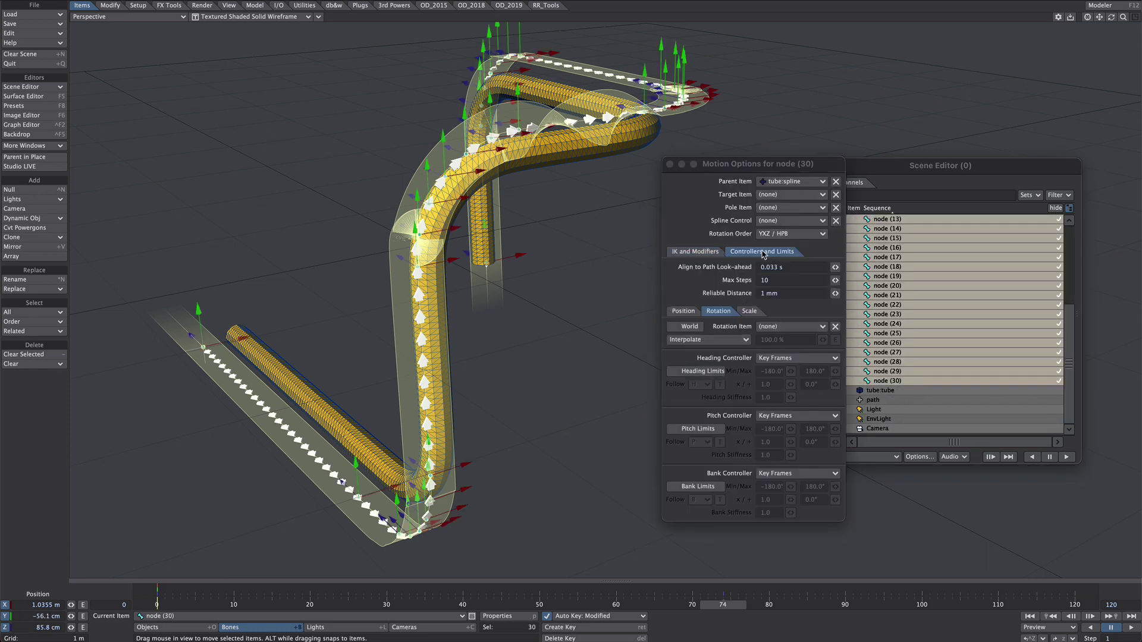
click(770, 360)
click(767, 419)
click(769, 417)
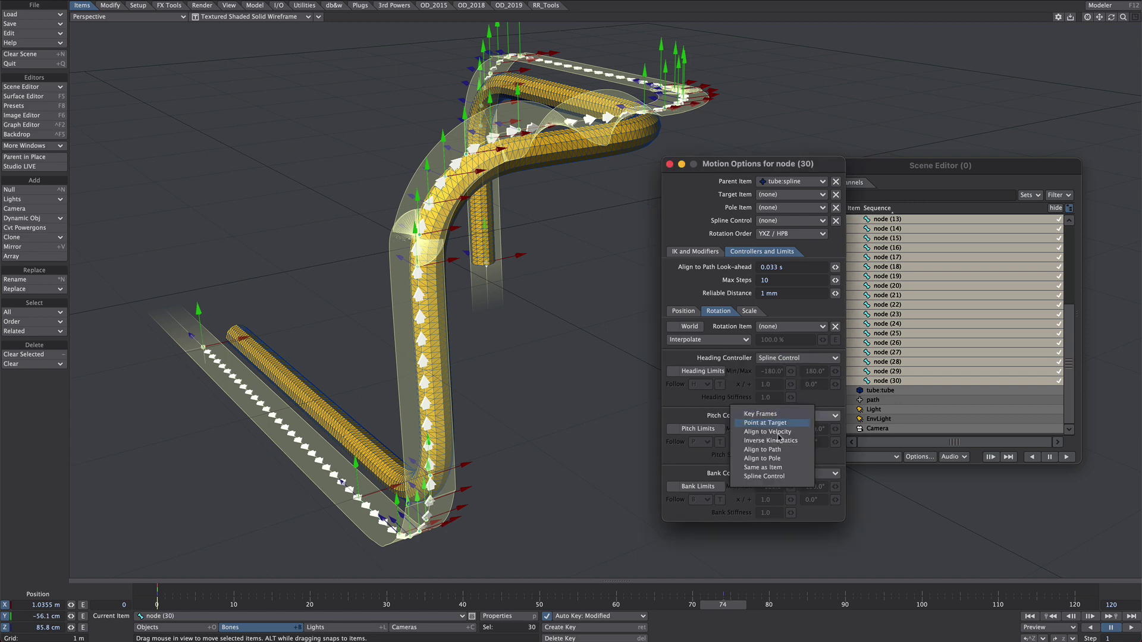
click(770, 477)
click(770, 474)
click(768, 534)
click(413, 390)
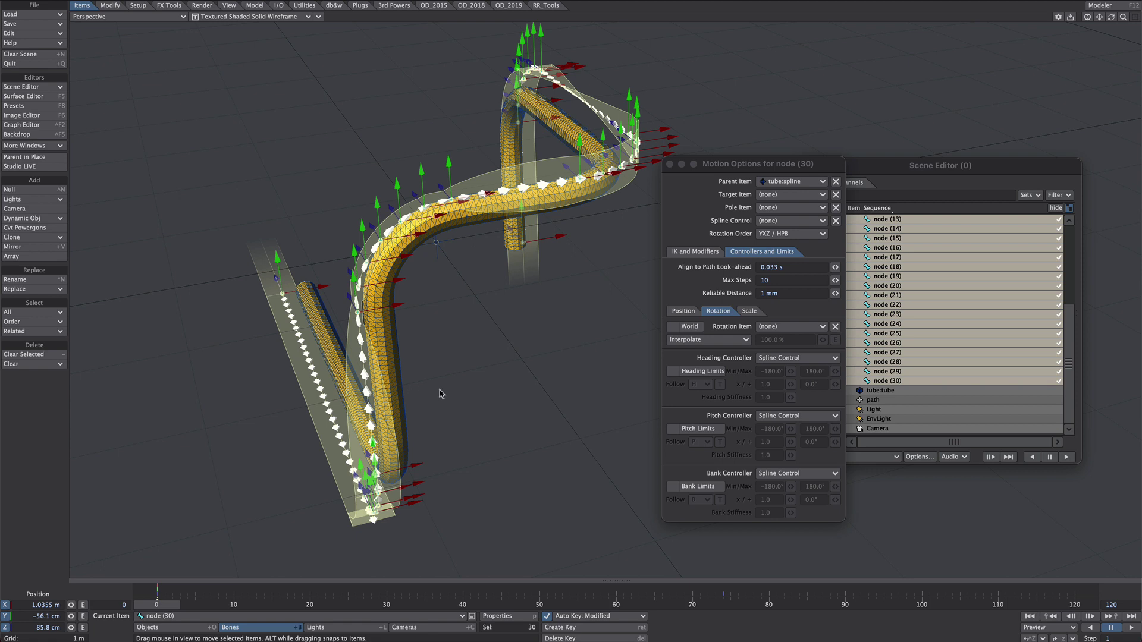
Set the selected spline nodes' heading, pitch and bank controllers back to Key Frames.
click(770, 358)
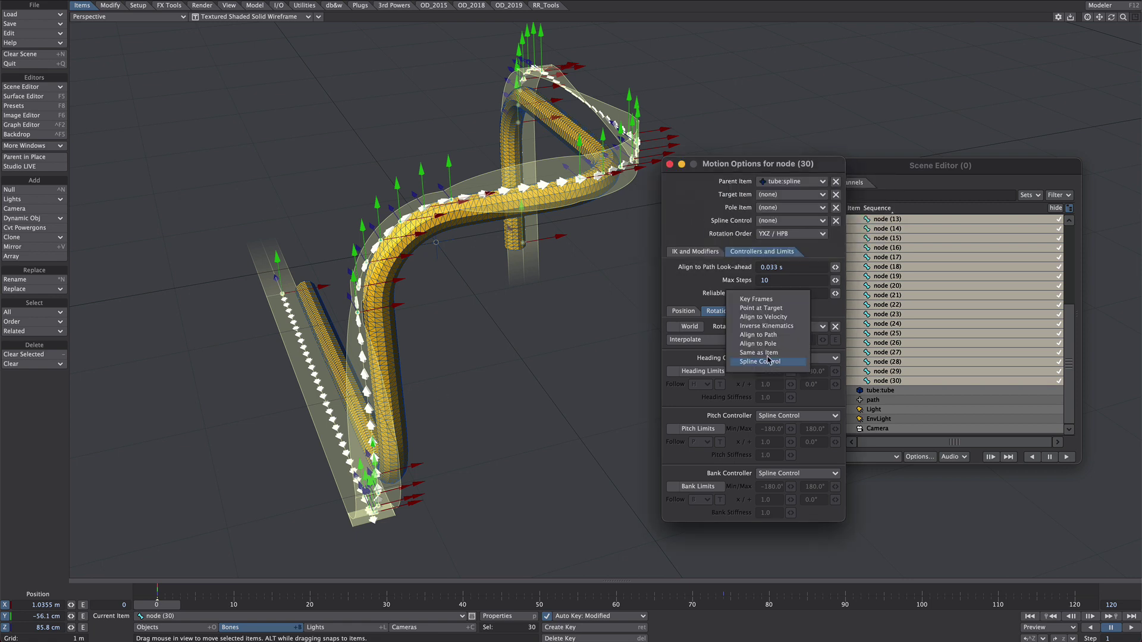
click(772, 299)
click(778, 415)
click(768, 354)
click(792, 473)
click(773, 411)
alt+drag(444, 269, 544, 231)
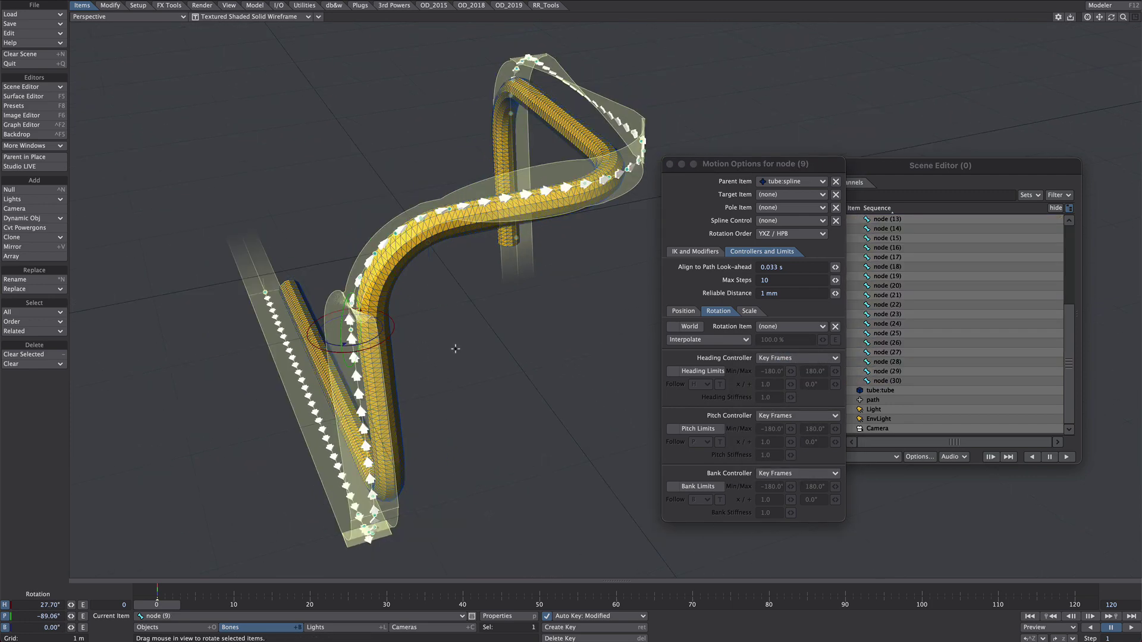
Rotate node (9) of tube:spline slightly to adjust the arrow orientation at that point.
drag(455, 348, 459, 357)
mouse_move(488, 294)
alt+mouse_down()
mouse_move(500, 288)
mouse_move(546, 313)
mouse_move(512, 262)
mouse_move(496, 297)
alt+mouse_up()
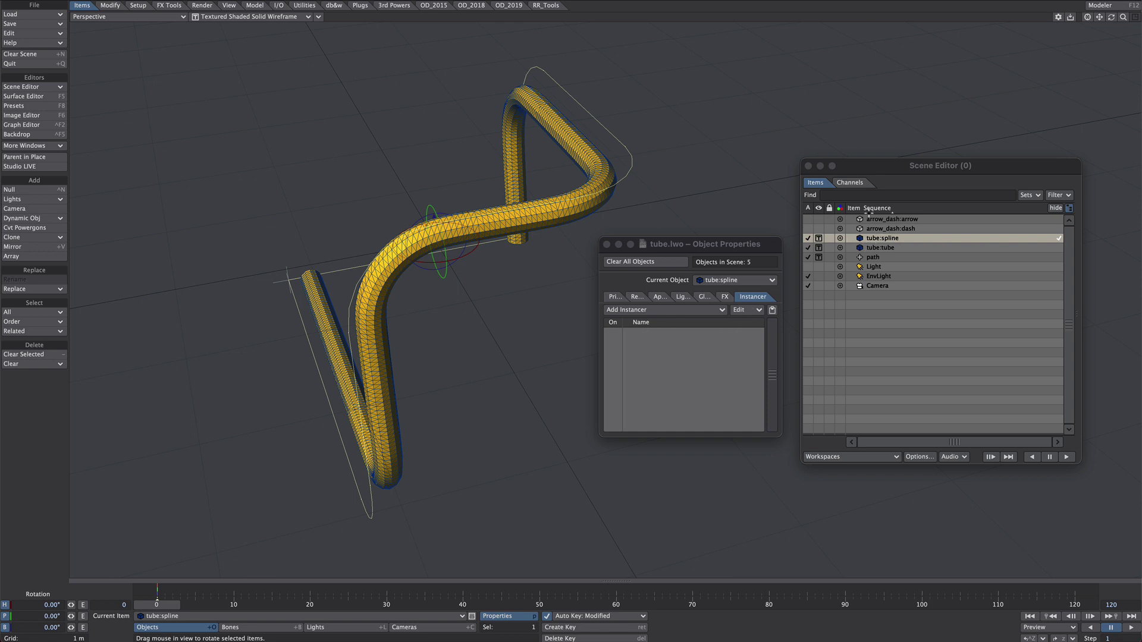
Select the path null and review its spline and rotation controller settings in the motion options.
click(873, 257)
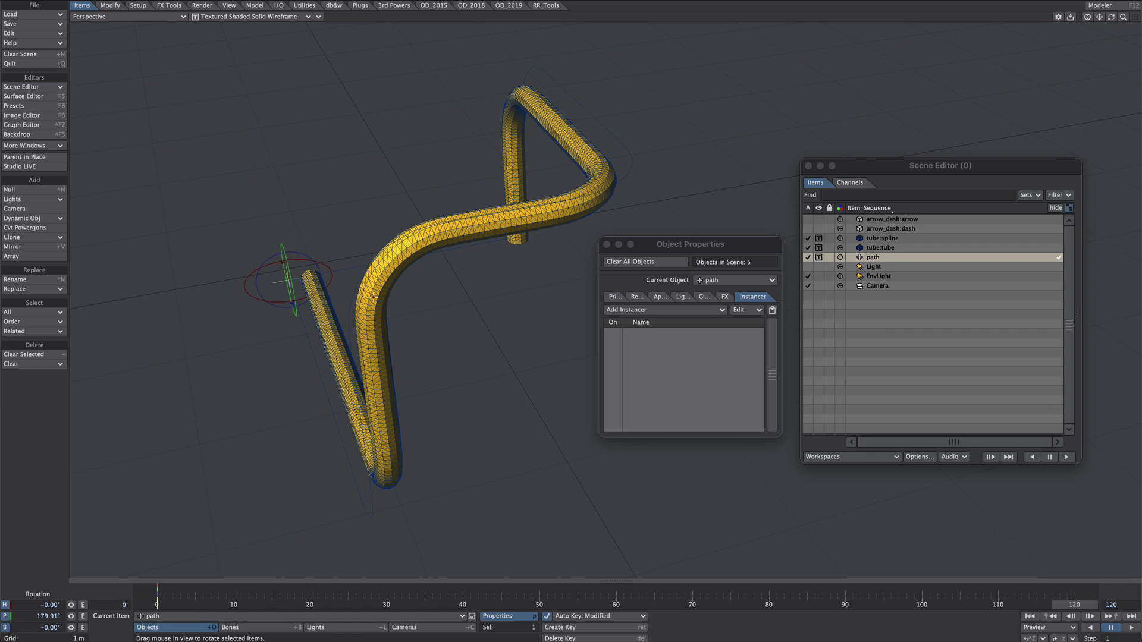
key(t)
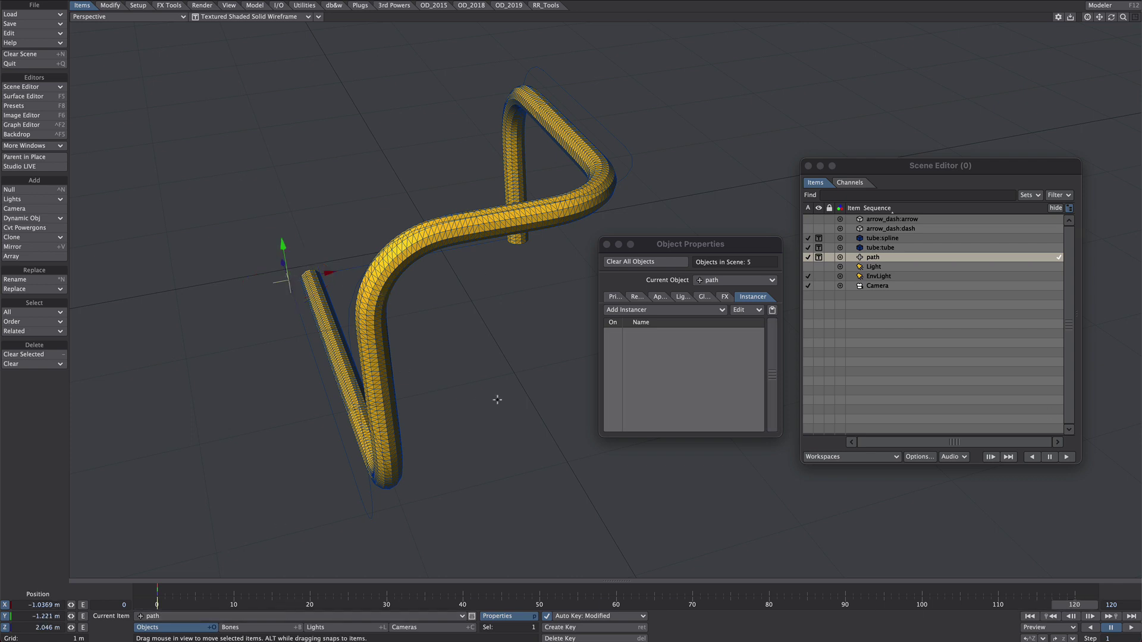
key(m)
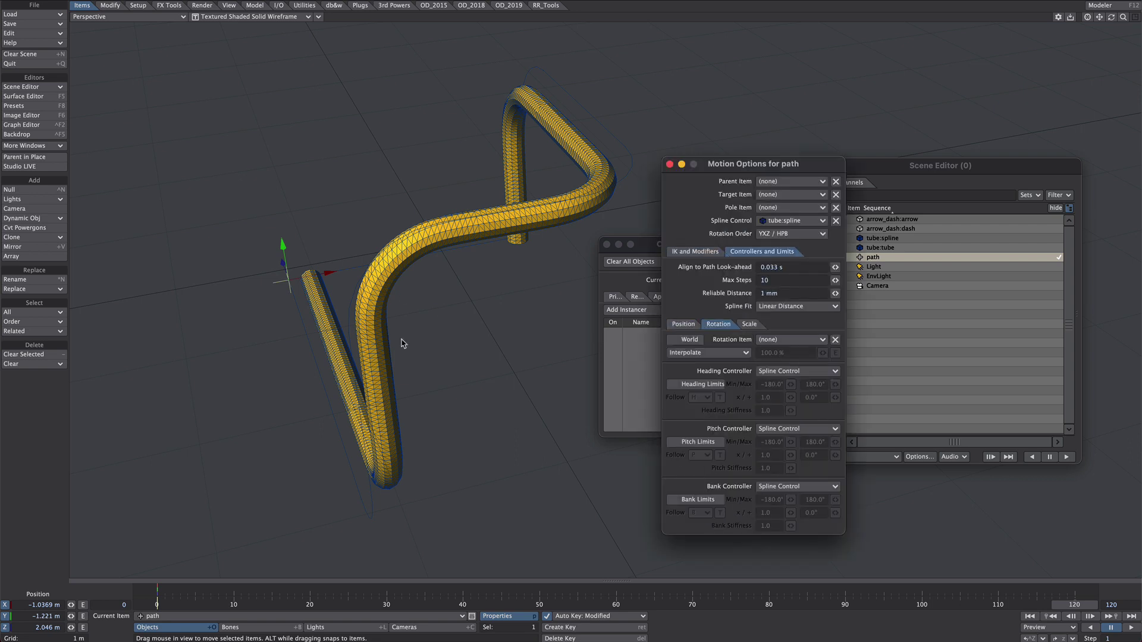
click(671, 164)
Move path along Z at frame 120 to the far end of the spline, about 12 m, and scrub through its motion.
drag(281, 263, 349, 324)
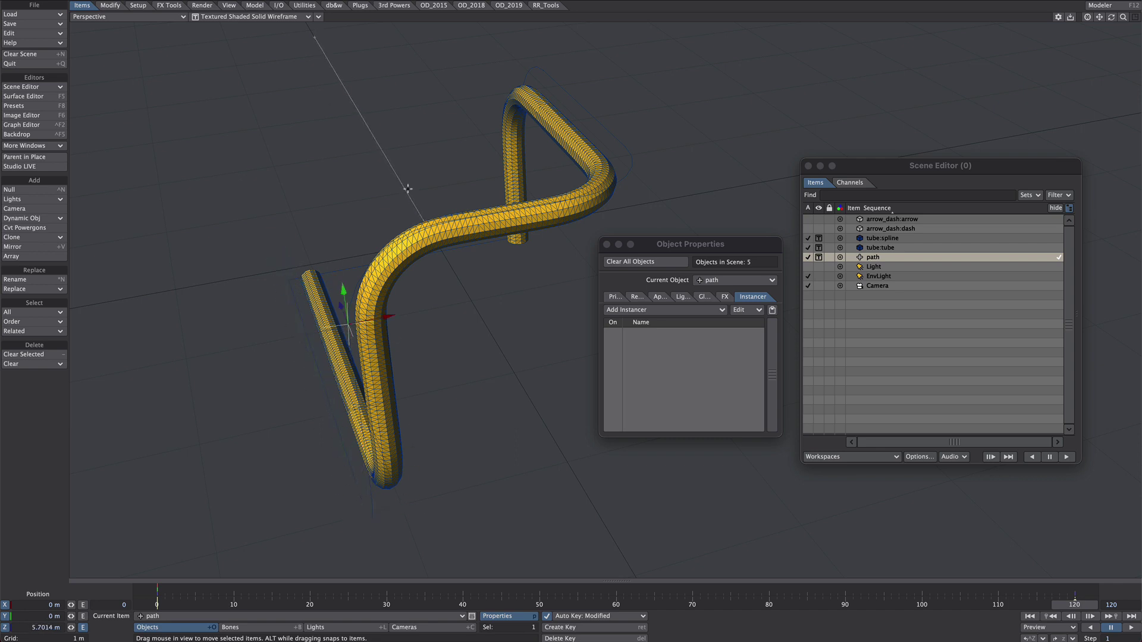
alt+drag(433, 217, 562, 181)
alt+shift+drag(537, 313, 393, 261)
drag(364, 605, 1075, 605)
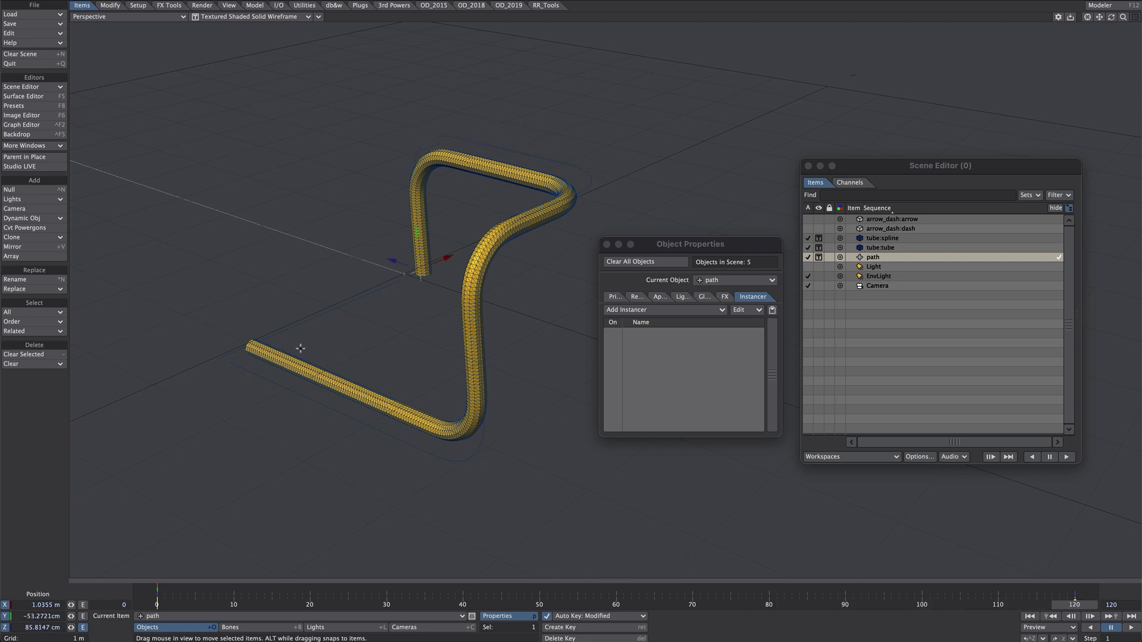
Add an Instance Generator to path and assign arrow_dash:arrow as its instance object.
click(634, 310)
click(620, 318)
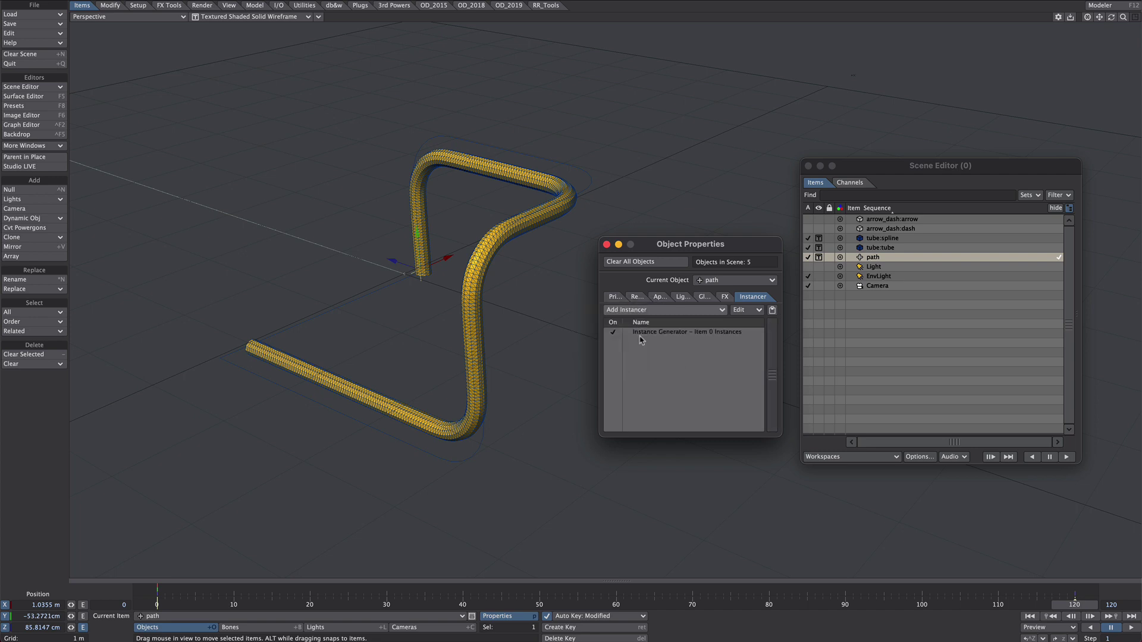
double_click(661, 332)
click(728, 94)
click(732, 102)
click(785, 118)
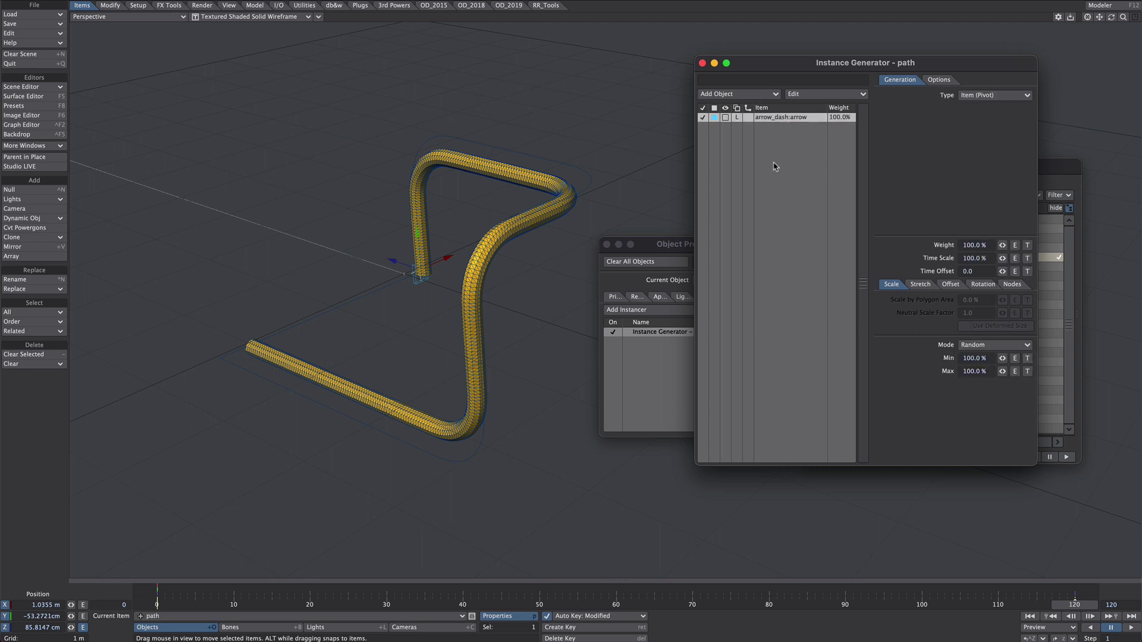
Set the generator type to Motion Path, show the arrow instances as textured solids and set 50 instances.
click(982, 96)
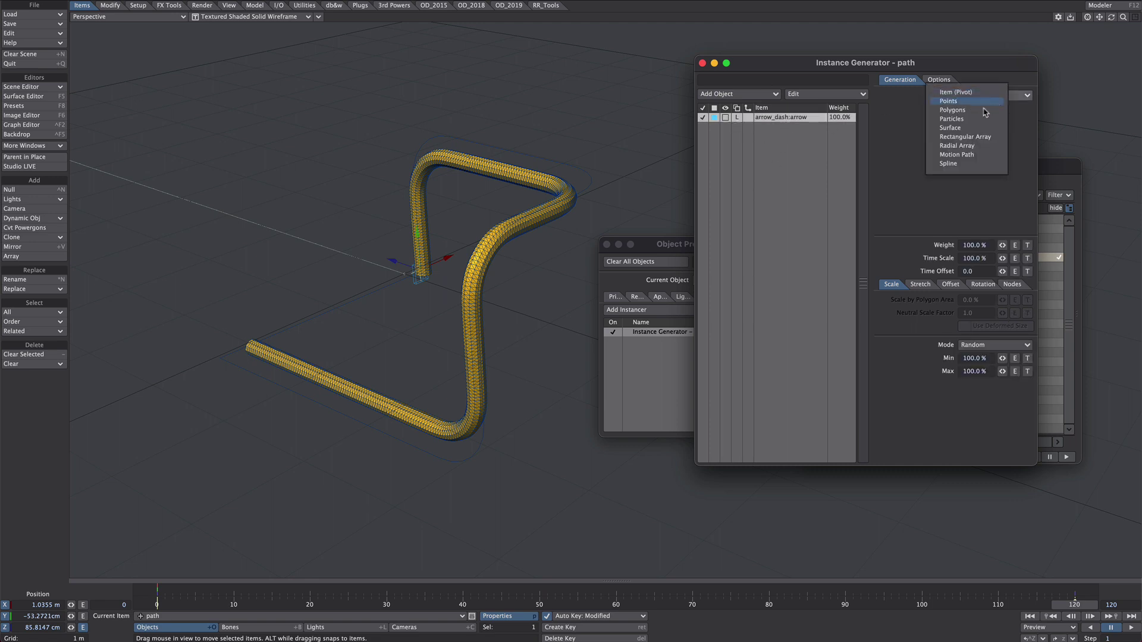
click(969, 155)
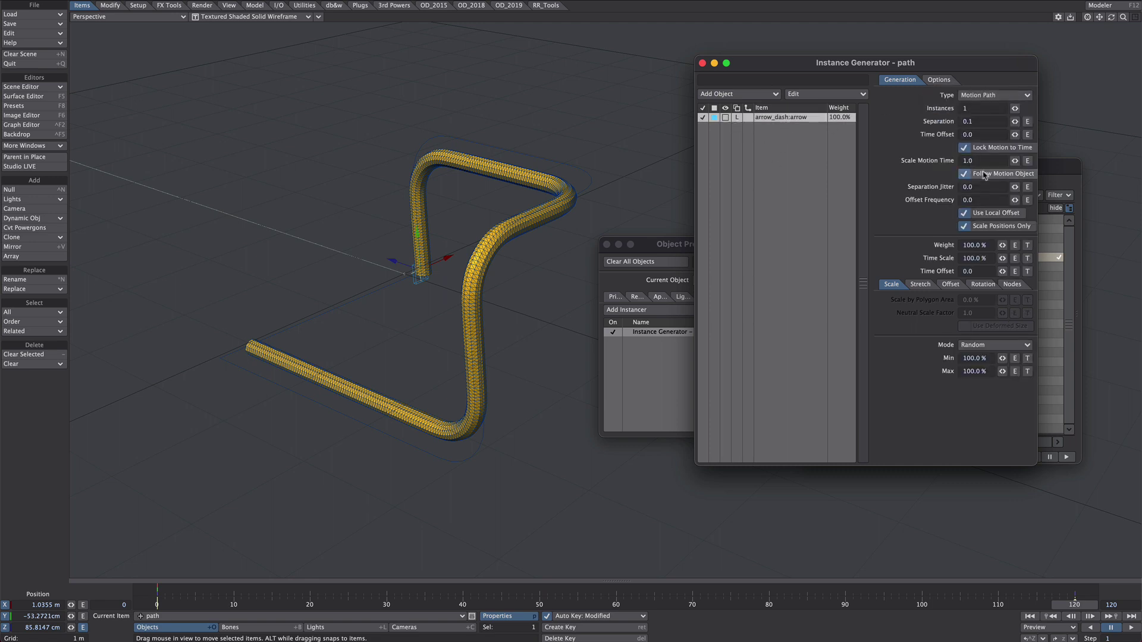
click(726, 118)
click(730, 148)
drag(1015, 108, 1036, 109)
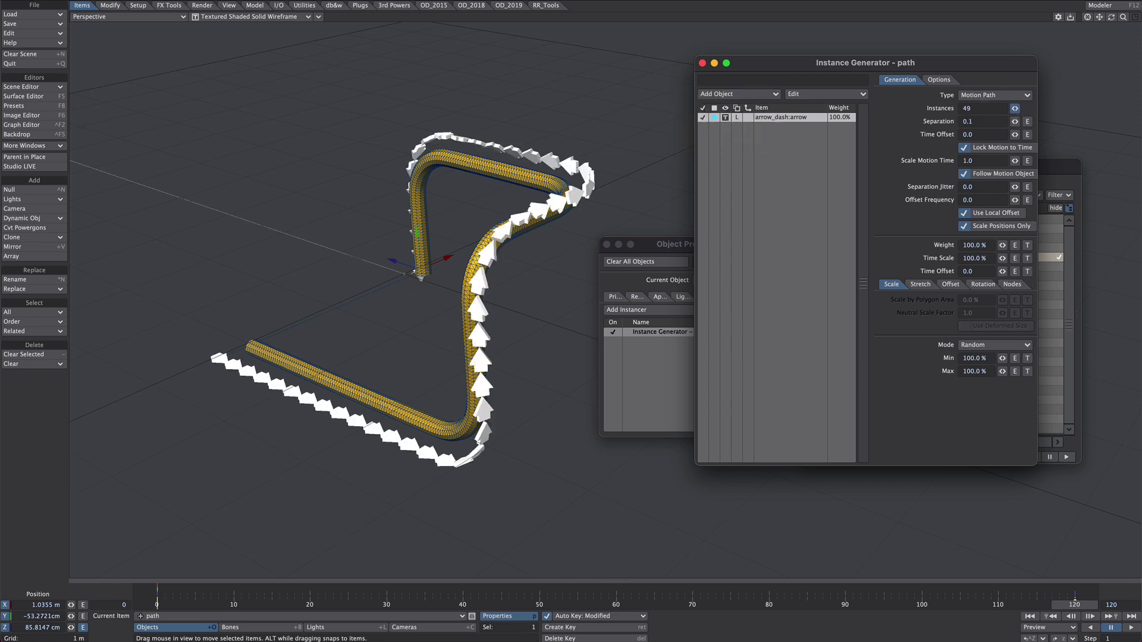
Disable Lock Motion to Time and Follow Motion Object, and fill the path using 77 instances with a separation of 0.0616.
click(964, 148)
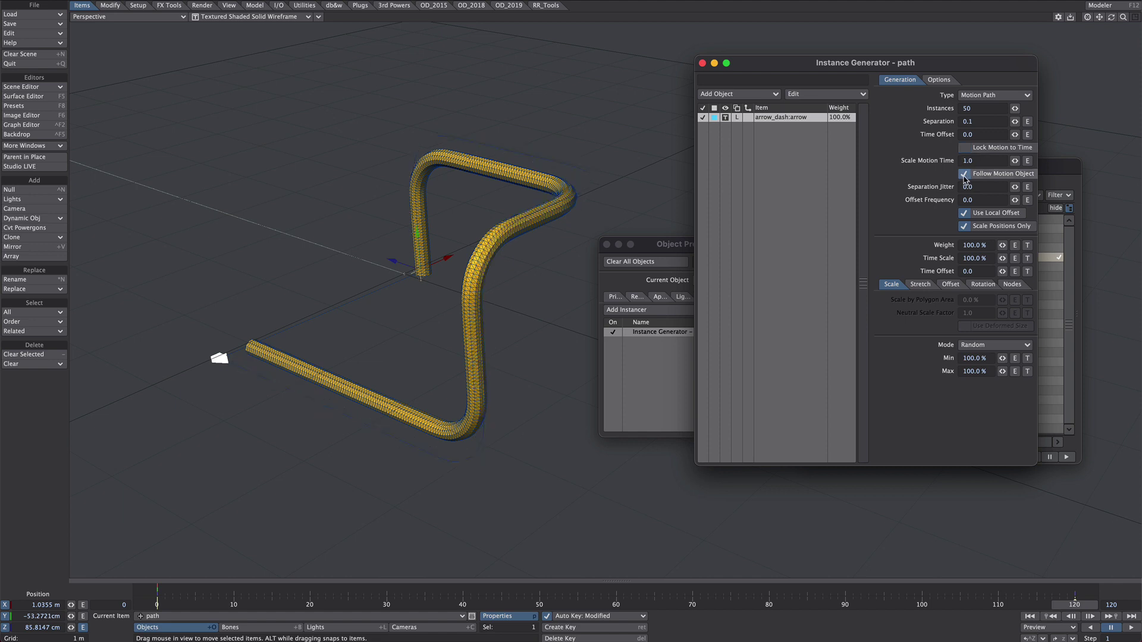
click(964, 174)
drag(1015, 109, 176, 260)
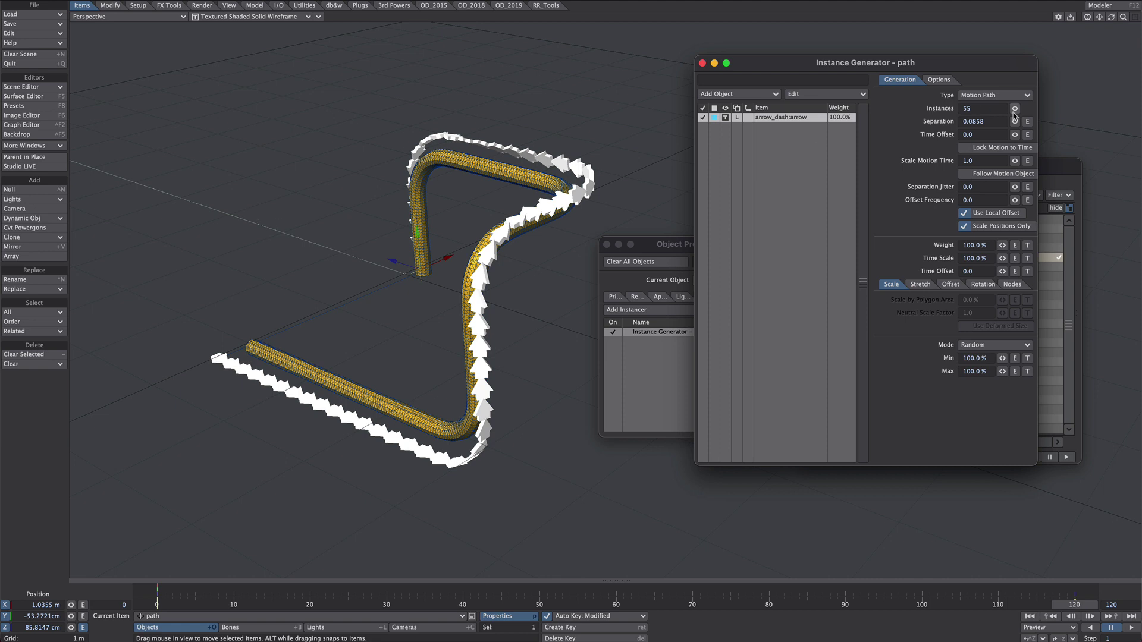
drag(1019, 123, 1047, 107)
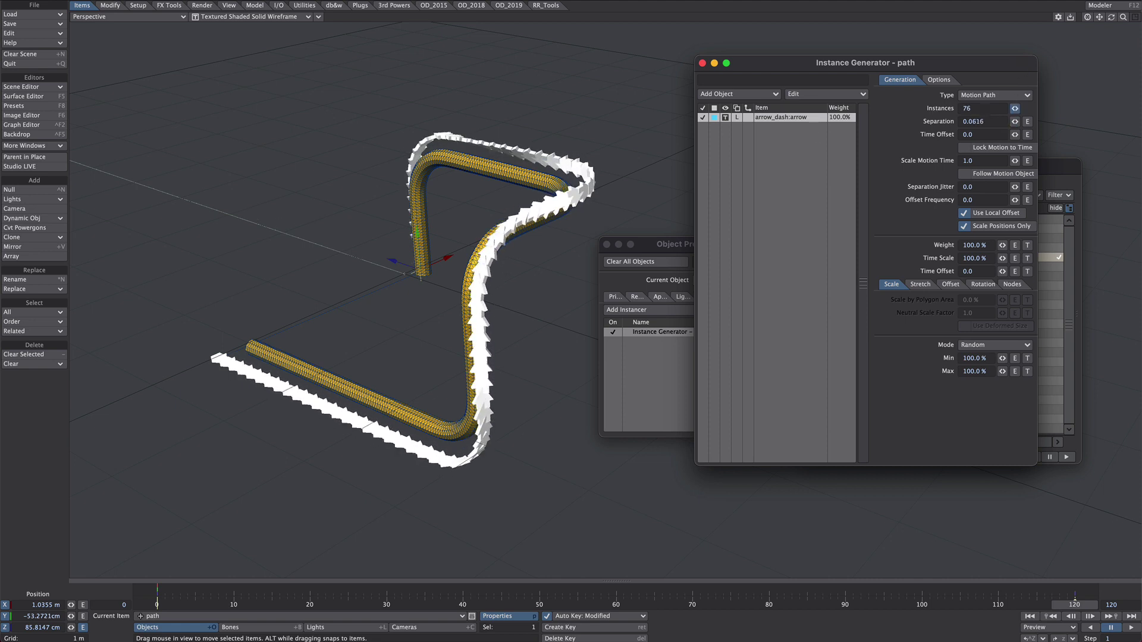
Change the instance scale mode to Uniform and set the arrows' scale to 48%.
click(988, 345)
click(969, 330)
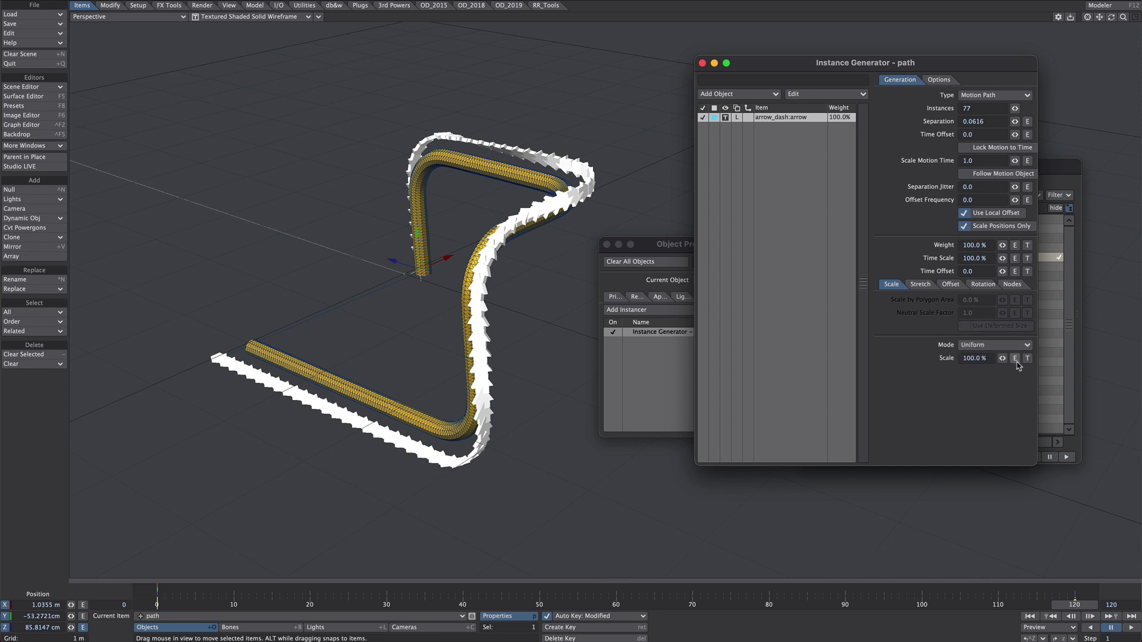
drag(1002, 358, 966, 360)
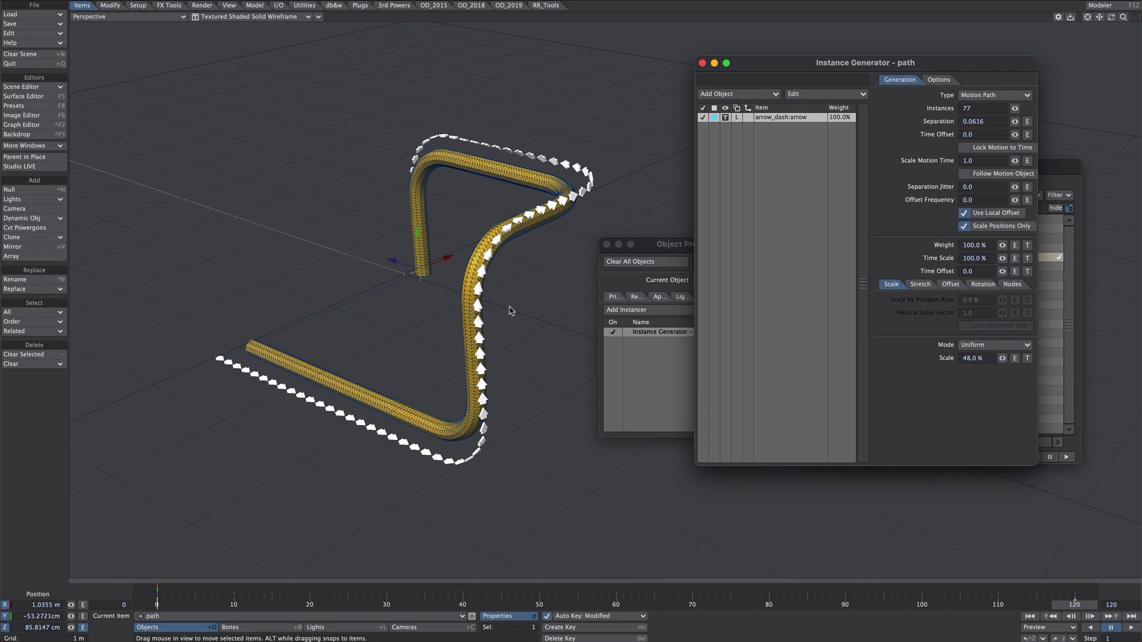
alt+drag(496, 304, 399, 271)
alt+drag(355, 358, 324, 357)
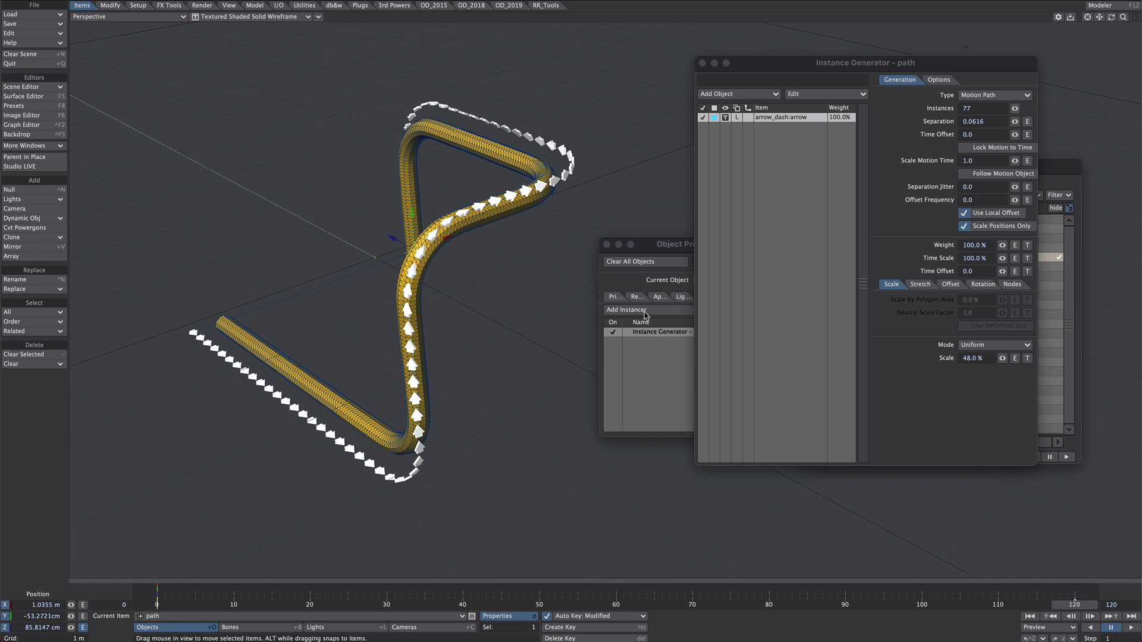
Create a key at frame 30 on the path.Position.Z curve and set its incoming curve to Linear.
key(ctrl+F2)
scroll(926, 205, down, 1)
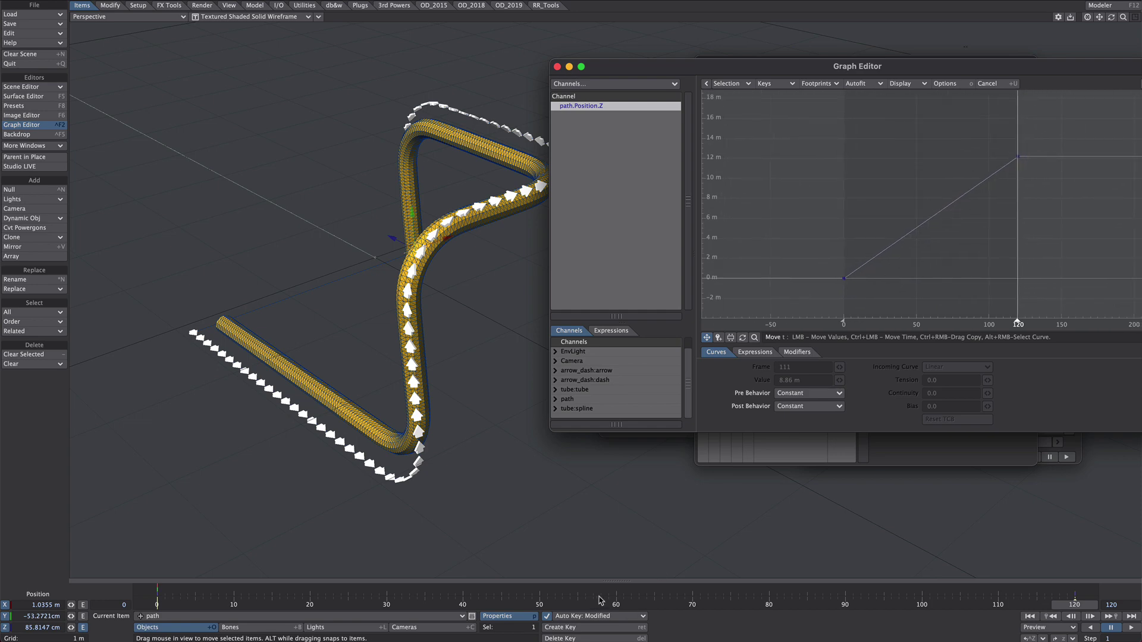
drag(588, 605, 386, 605)
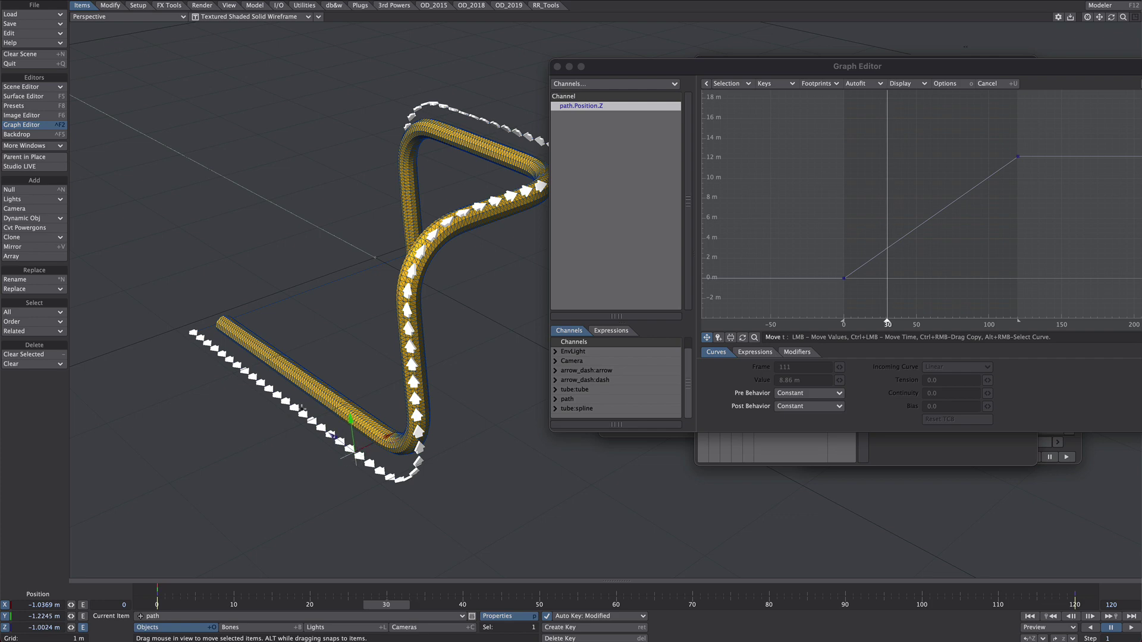
click(883, 78)
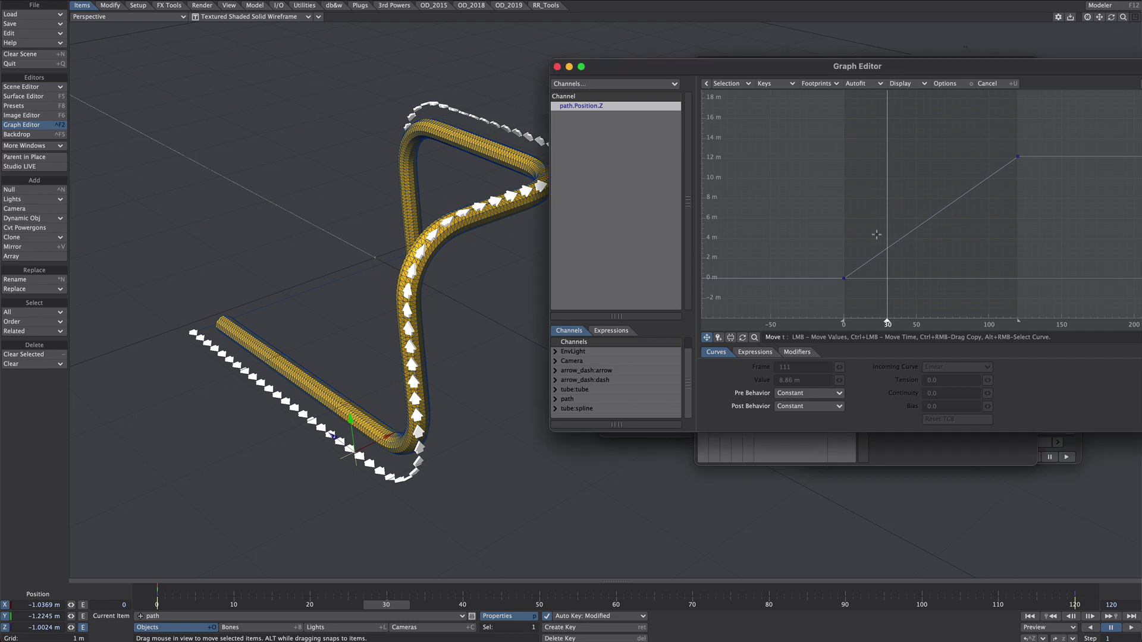
key(Return)
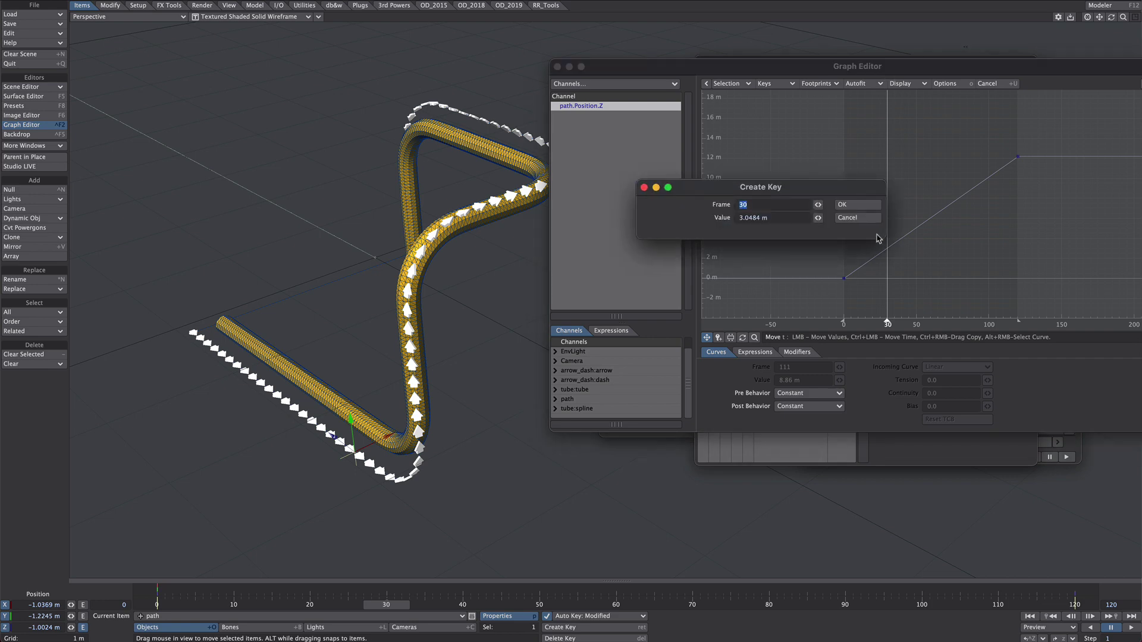
key(Return)
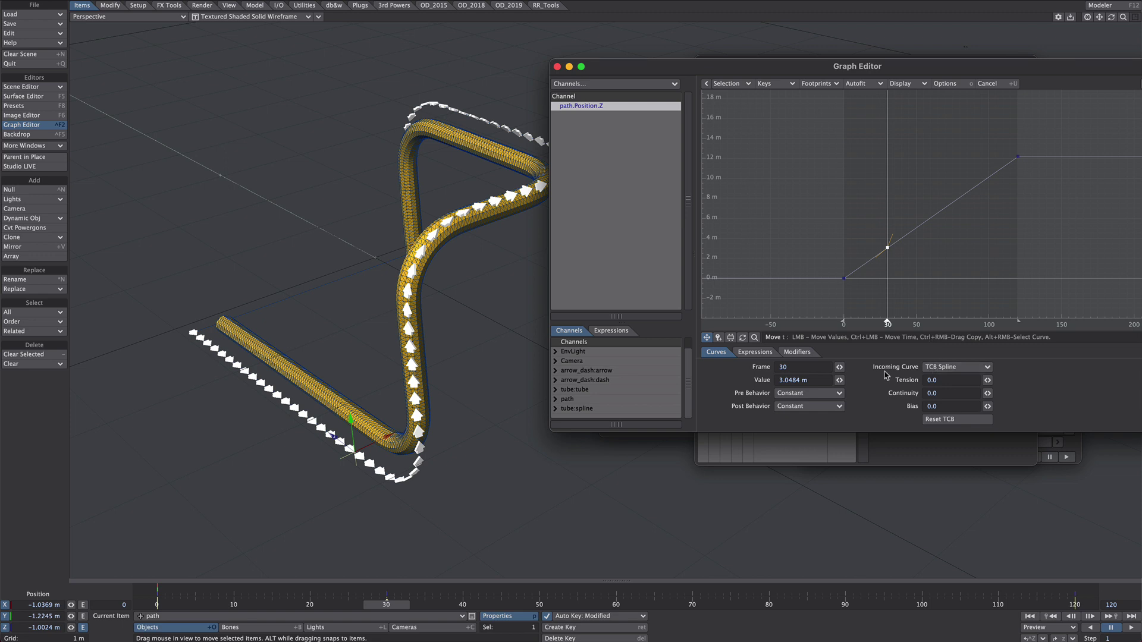
click(945, 367)
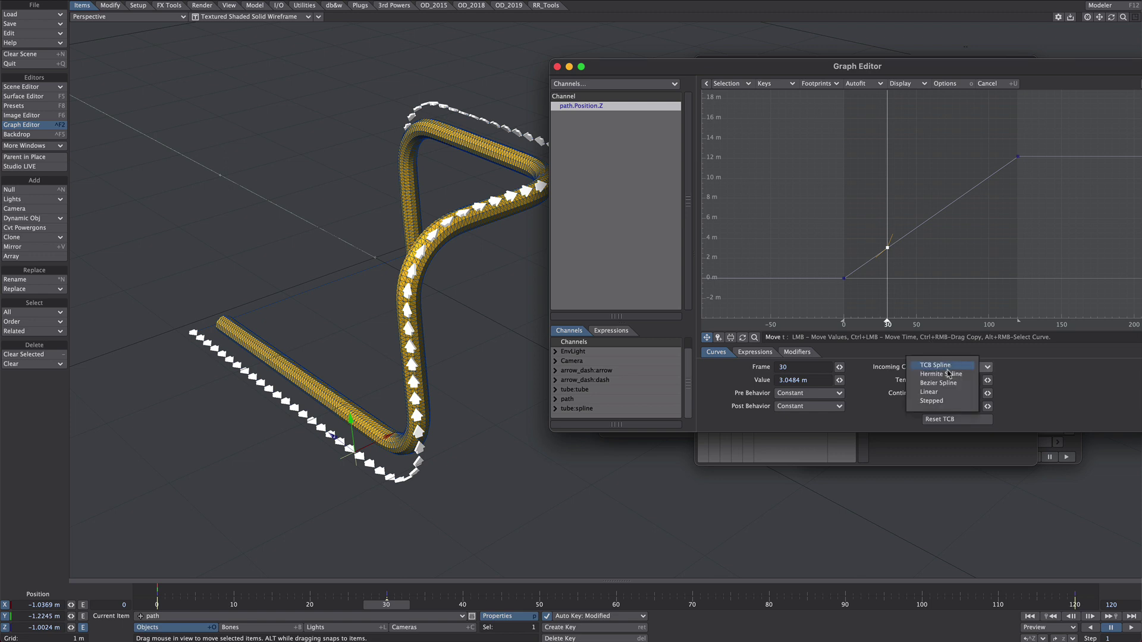
click(939, 393)
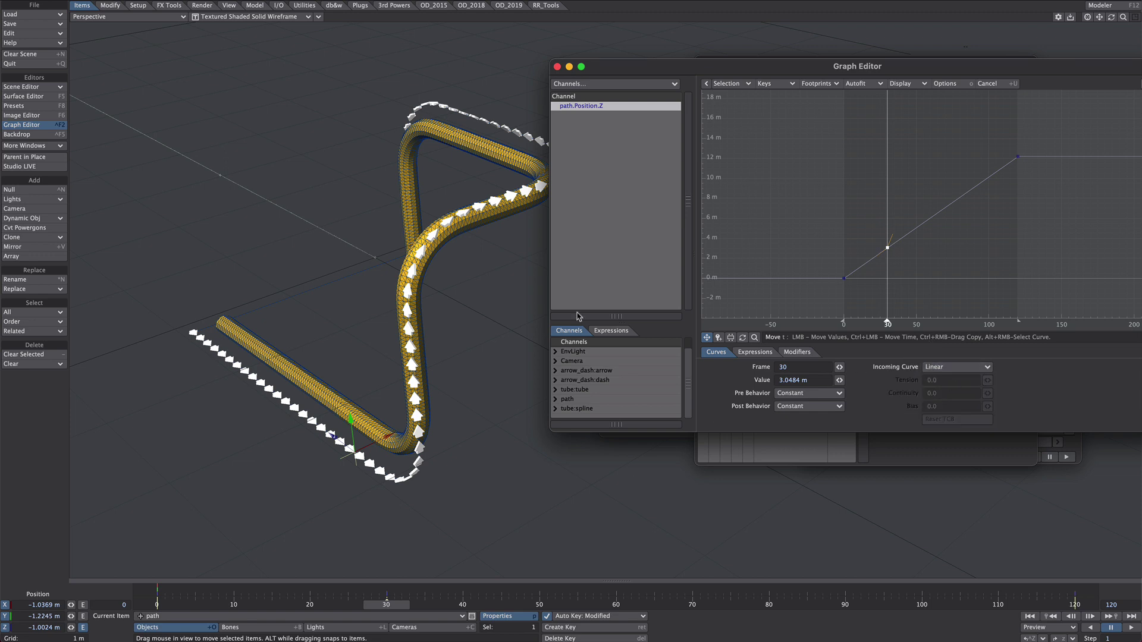
Move the new path.Position.Z key to frame 13 with a value of about 3.42 m.
mouse_move(888, 249)
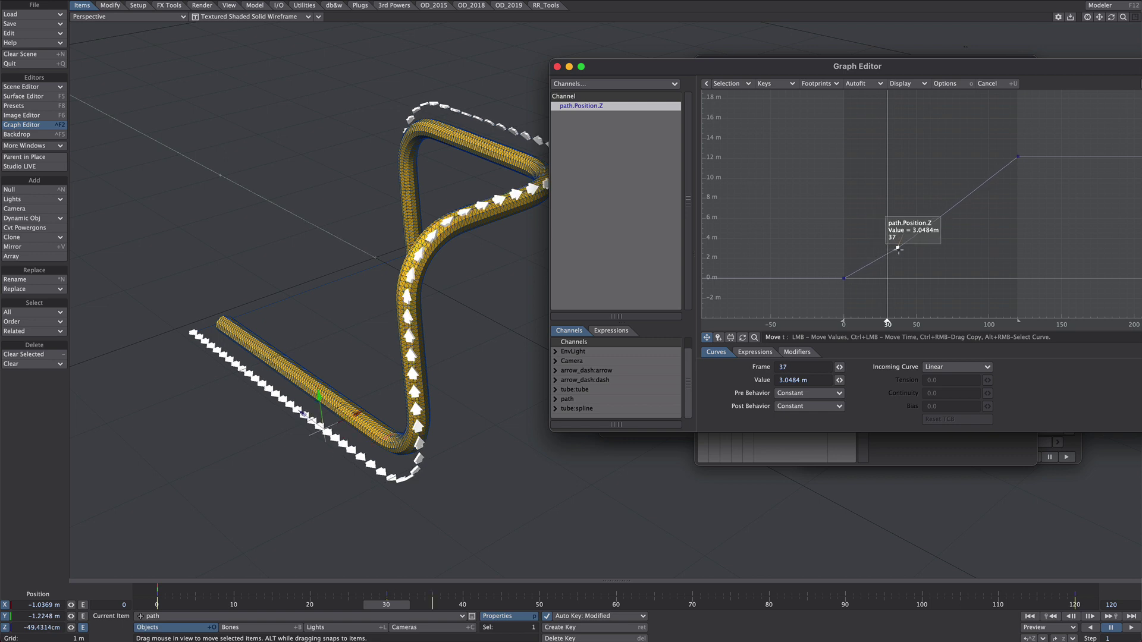
ctrl+drag(887, 249, 852, 248)
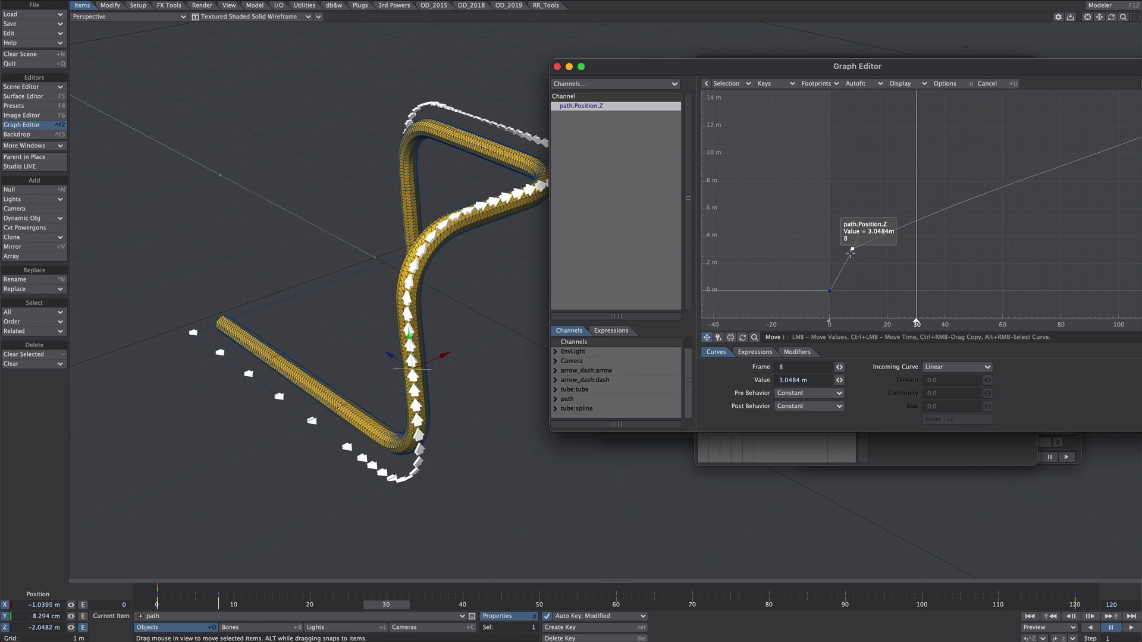
mouse_move(852, 249)
mouse_down()
mouse_move(876, 244)
mouse_move(867, 244)
mouse_up()
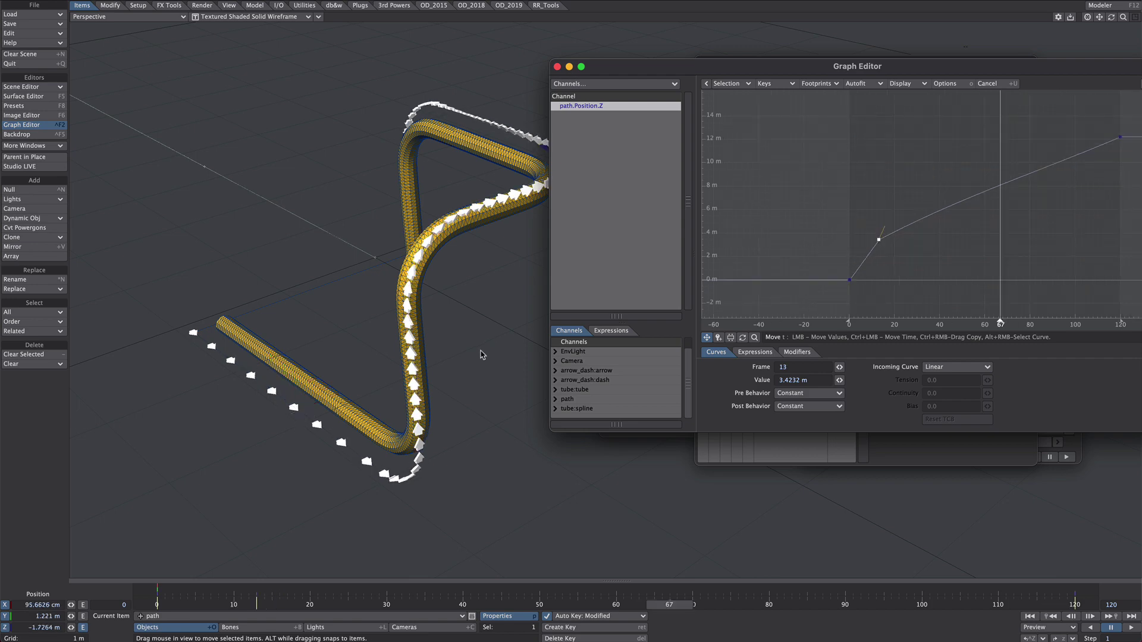
Create a second path.Position.Z key at frame 72 and set its incoming curve to Linear.
alt+drag(481, 351, 334, 286)
alt+shift+drag(444, 336, 327, 459)
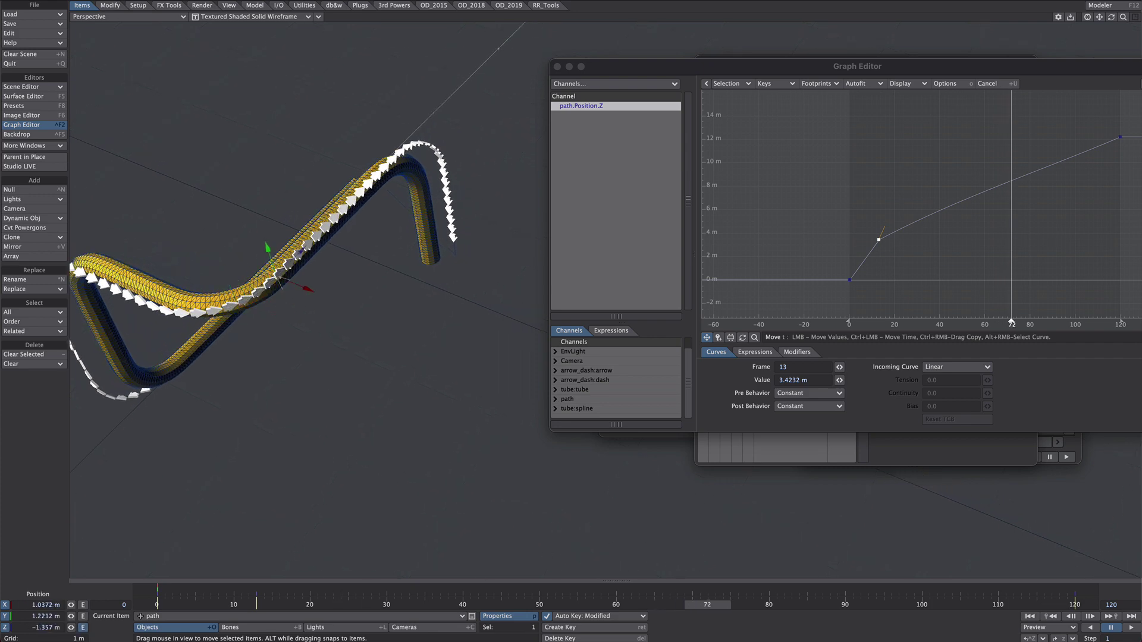
drag(910, 59, 881, 147)
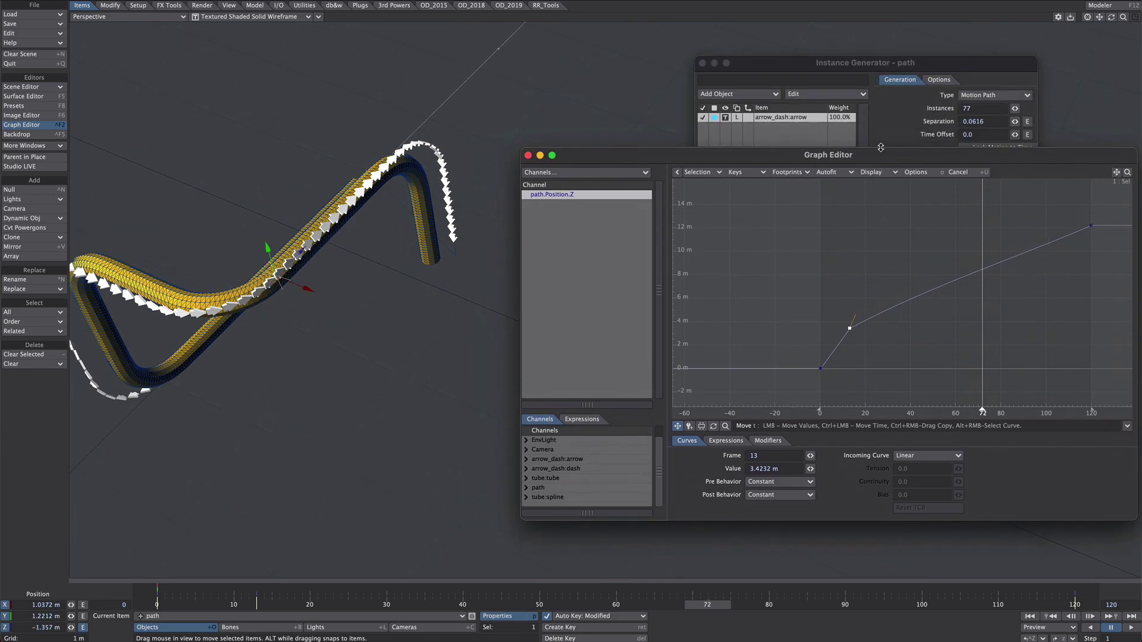
key(Return)
key(Return)
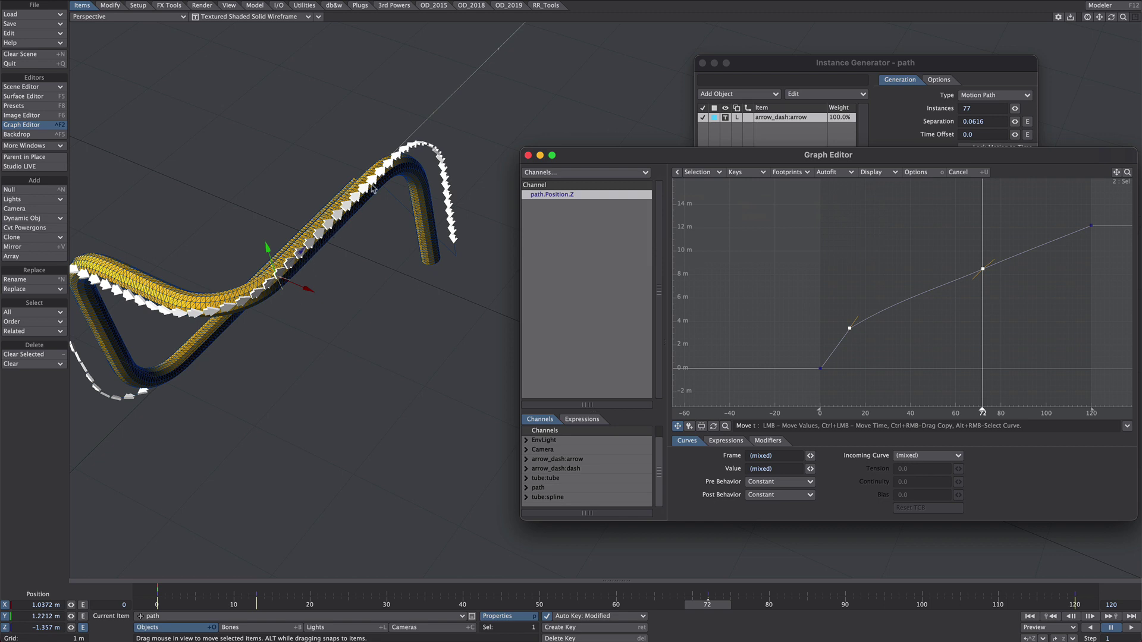
click(983, 269)
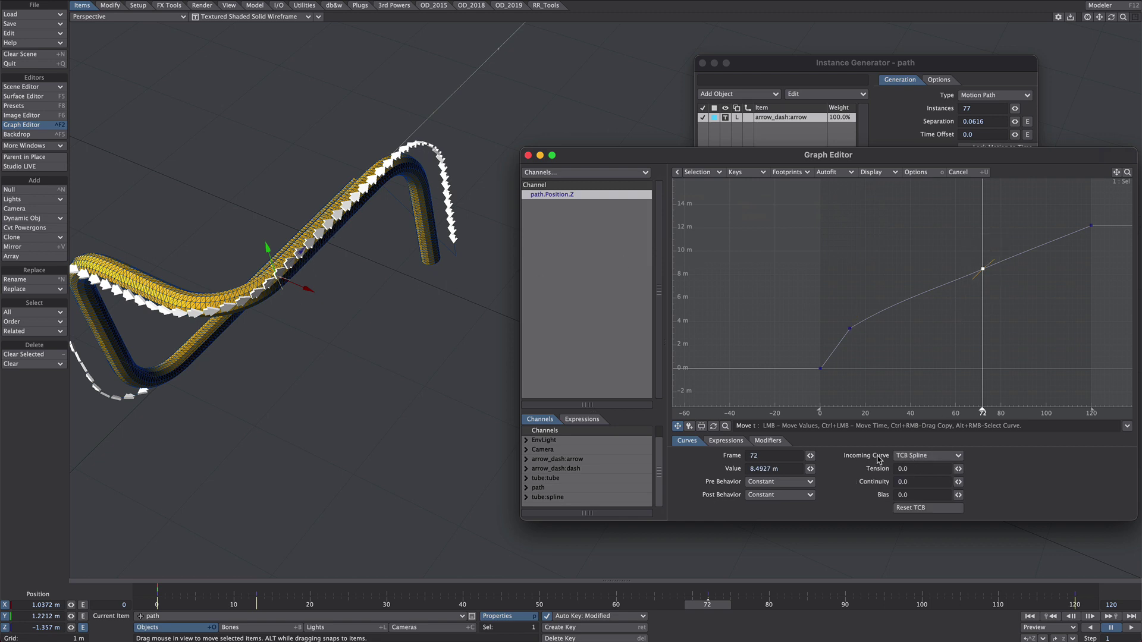
click(916, 456)
click(910, 479)
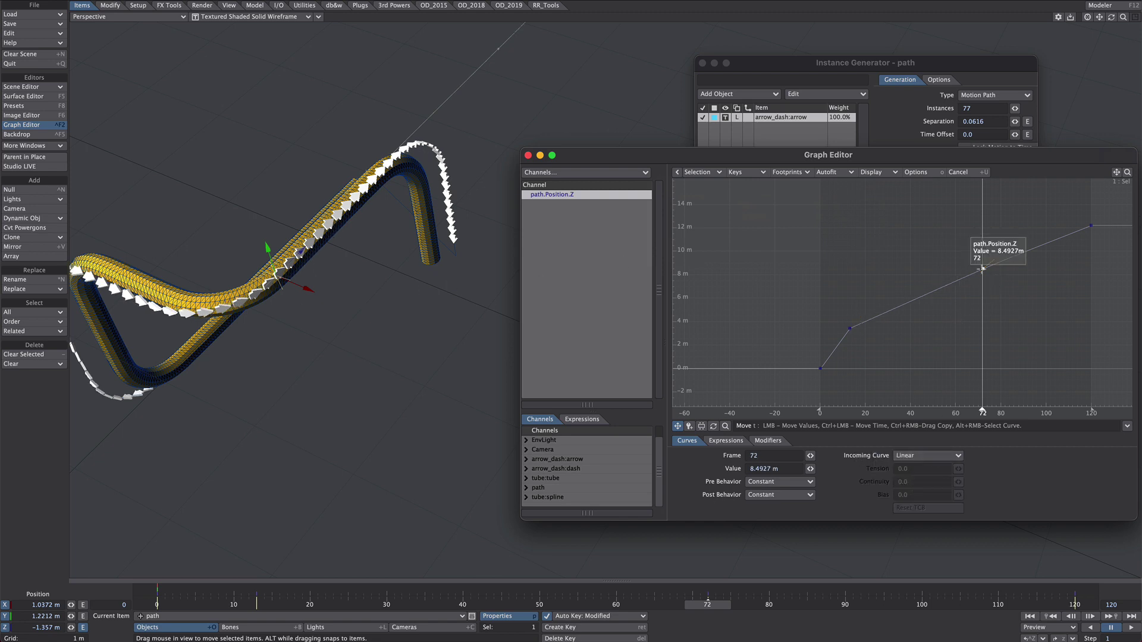
Shift the second path.Position.Z key to frame 93, keeping its value, and close the Graph Editor.
ctrl+drag(983, 269, 1031, 269)
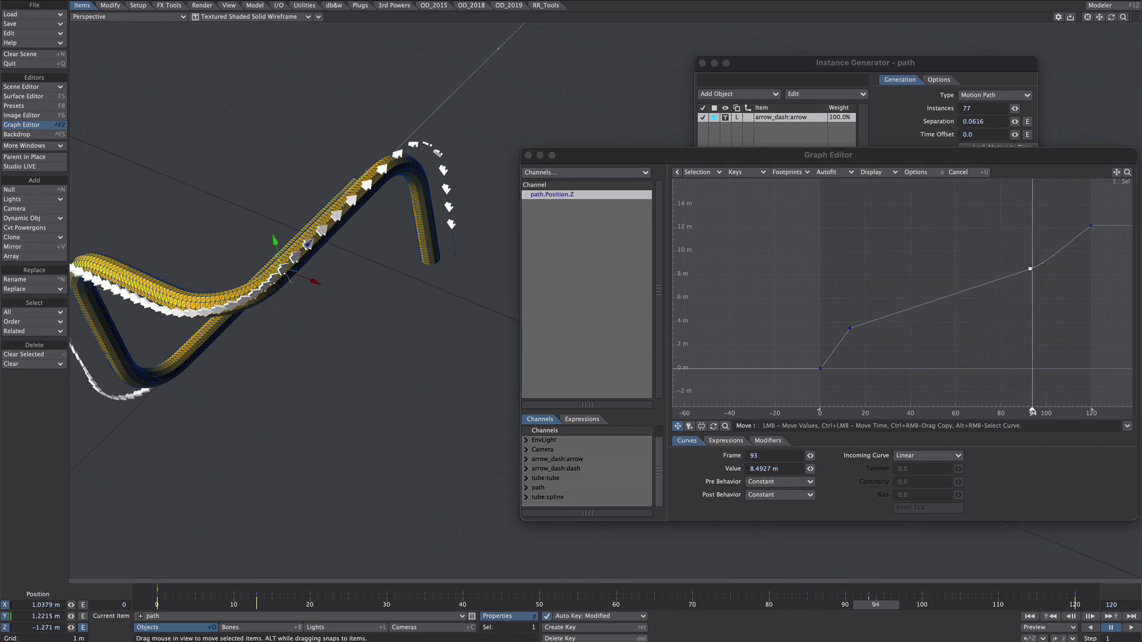
alt+drag(380, 280, 512, 250)
click(527, 155)
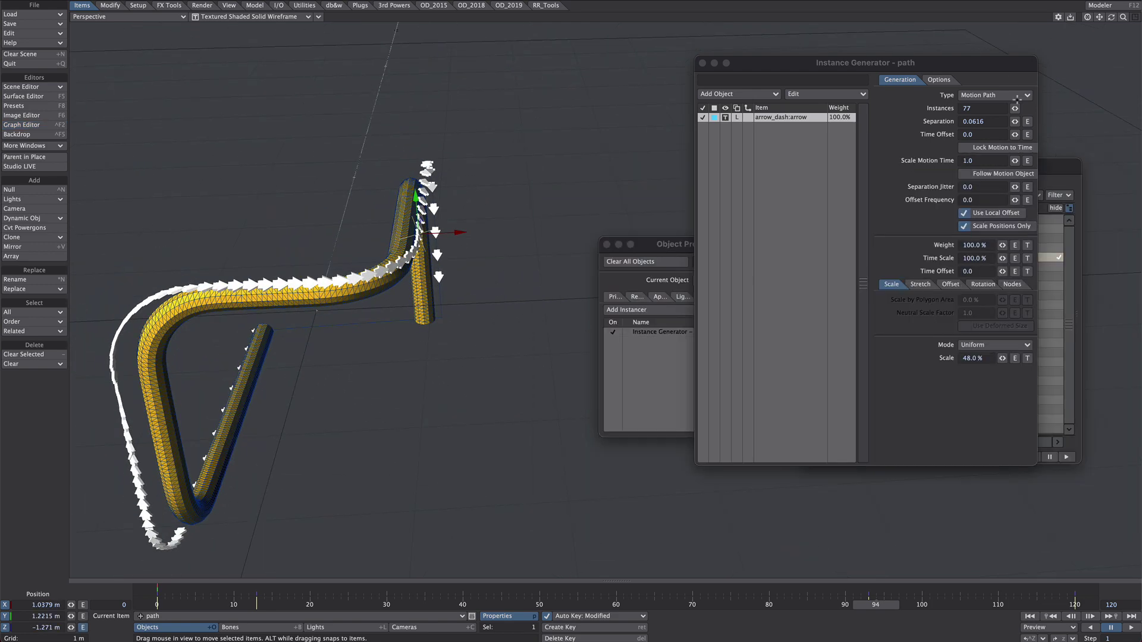
Adjust the arrow generator to 78 instances, a separation of 0.0832 and a uniform scale of 31%.
drag(1016, 108, 1012, 109)
alt+drag(536, 267, 744, 241)
drag(1015, 121, 1019, 121)
alt+drag(417, 298, 536, 274)
drag(1014, 122, 1019, 122)
drag(1003, 358, 998, 358)
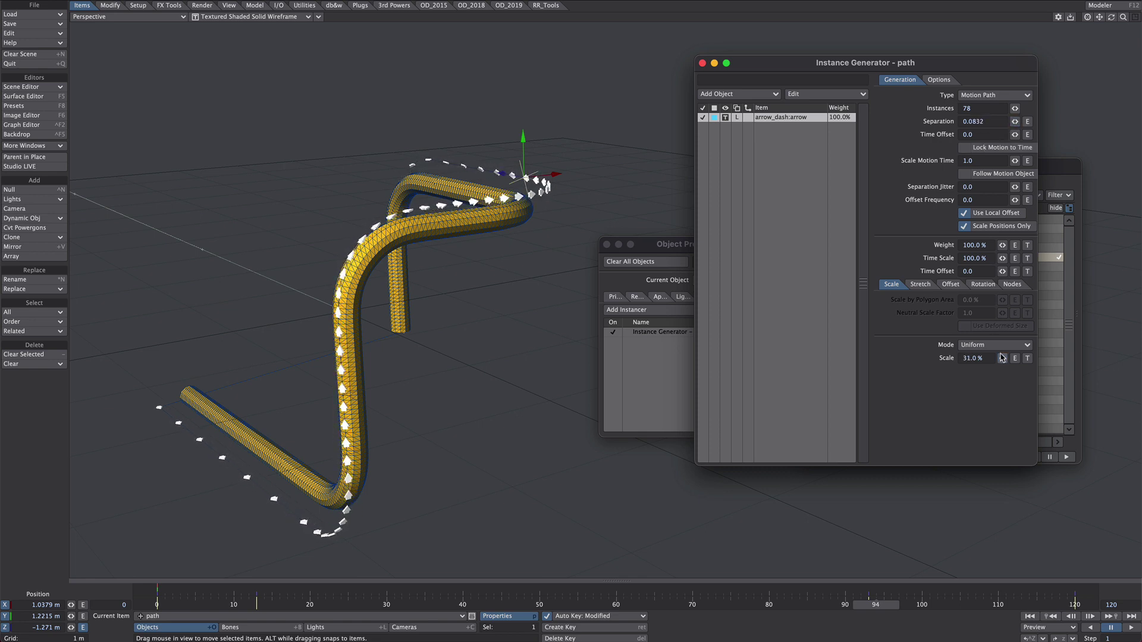
Open the motion options for path and switch its heading controller to Key Frames.
alt+drag(518, 355, 482, 327)
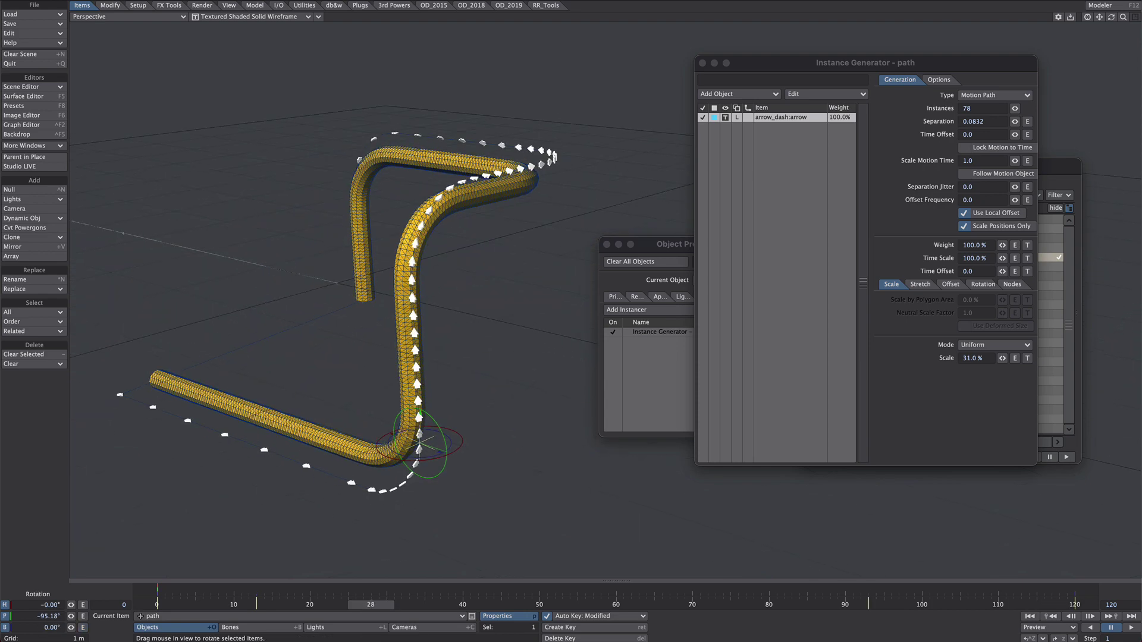
alt+drag(517, 355, 532, 357)
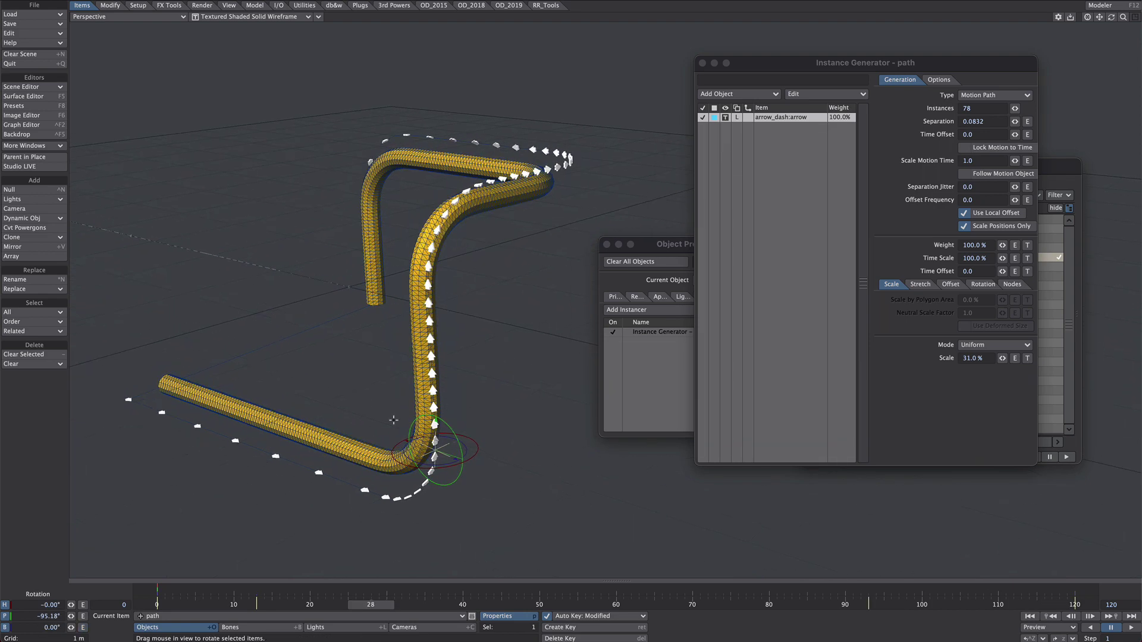
click(980, 284)
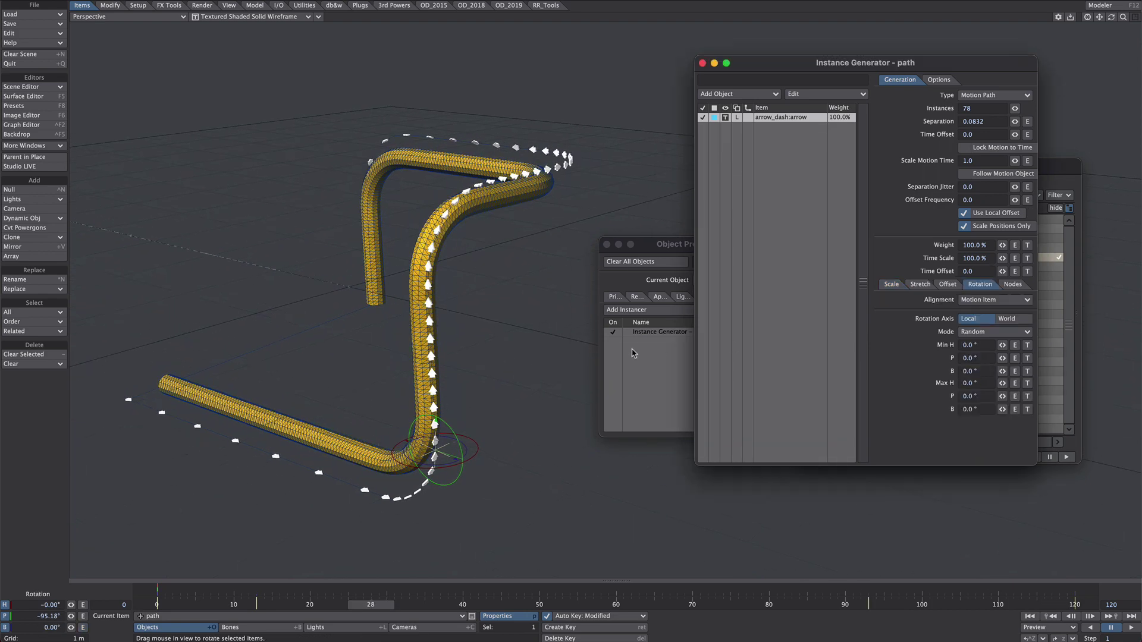
key(m)
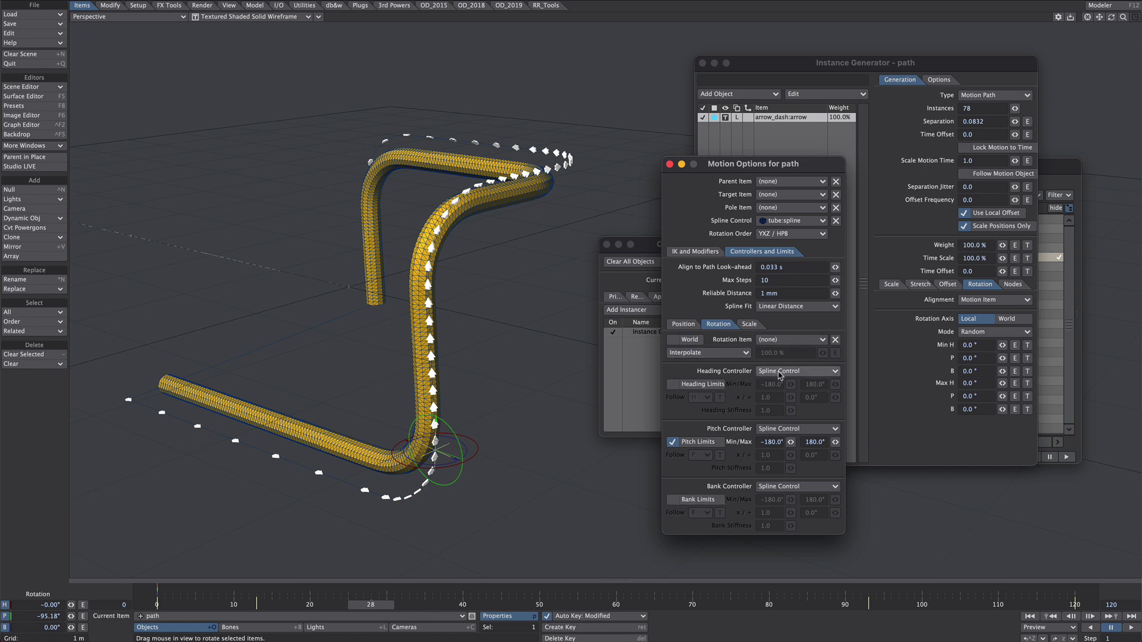
click(769, 371)
click(767, 307)
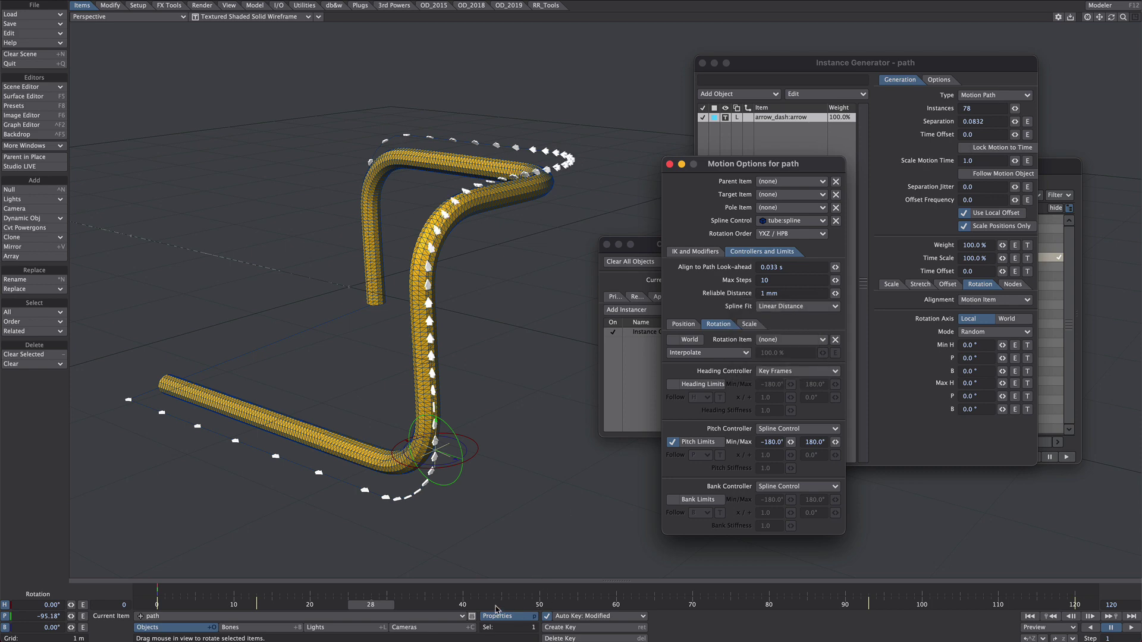
Return path's heading controller to Spline Control and set its pitch controller to Key Frames.
click(776, 371)
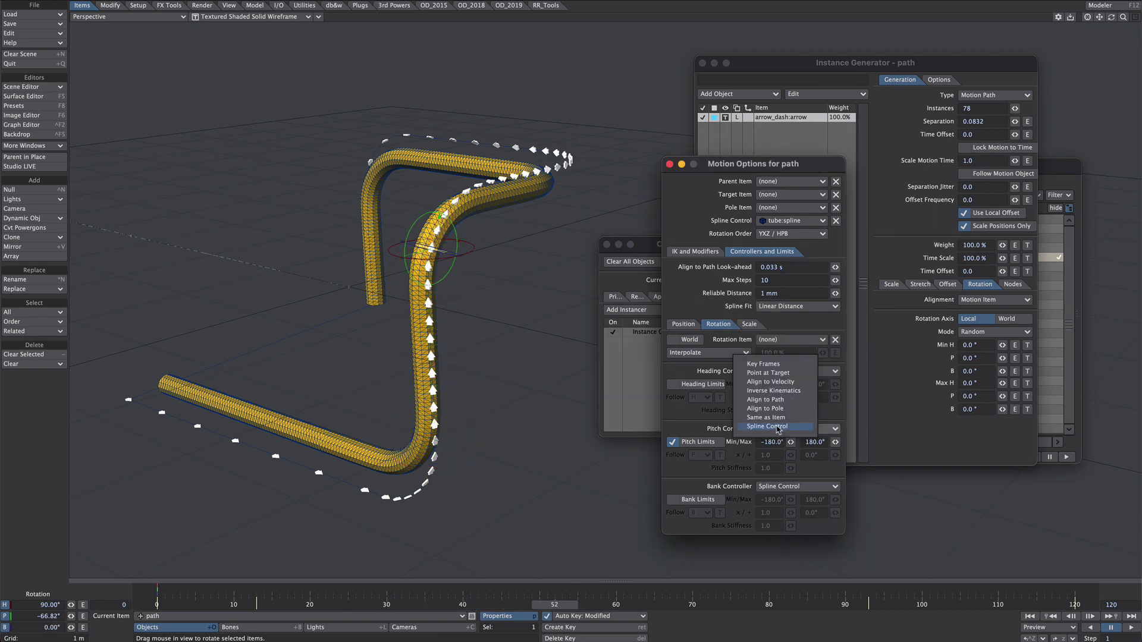
click(781, 427)
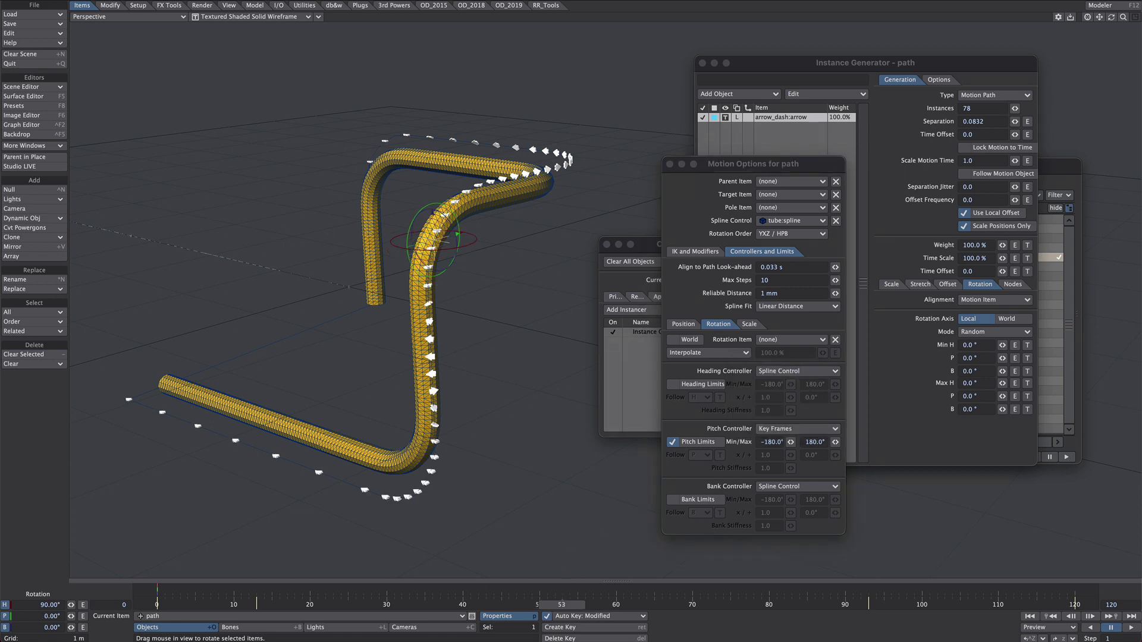
drag(561, 605, 509, 612)
Set path's bank and heading controllers to Key Frames.
click(786, 486)
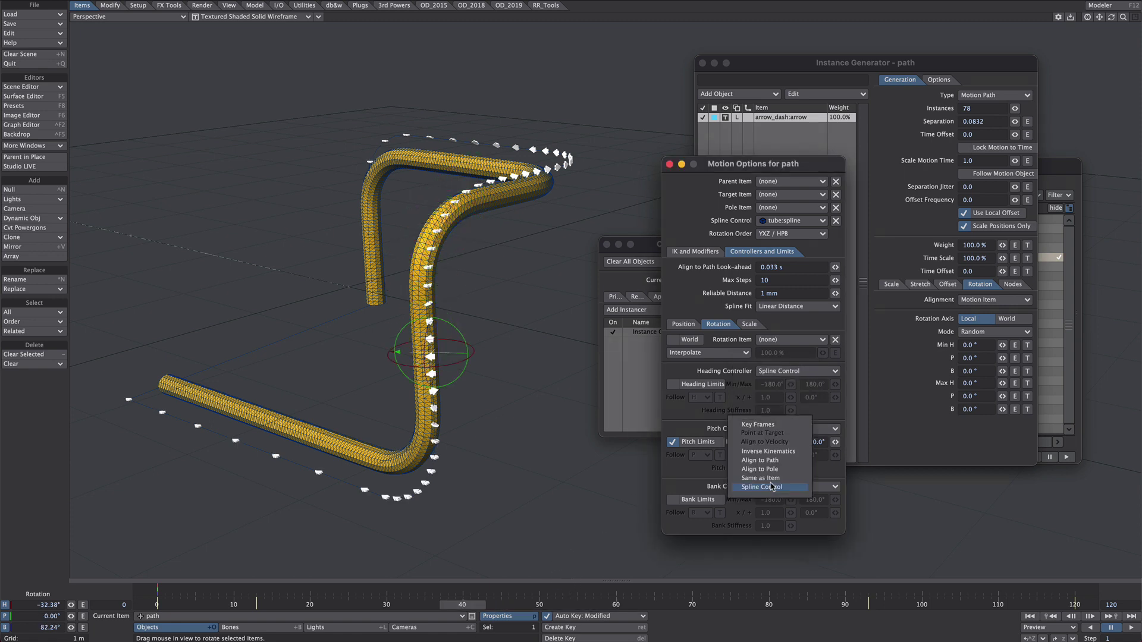
click(776, 425)
drag(469, 604, 654, 604)
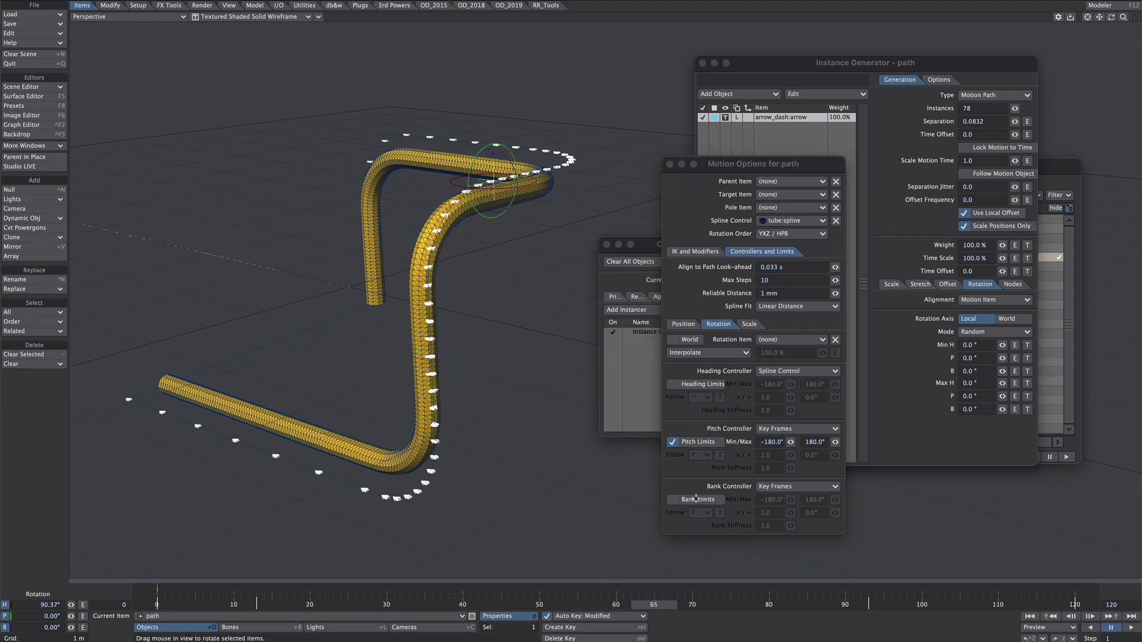
click(785, 371)
click(773, 306)
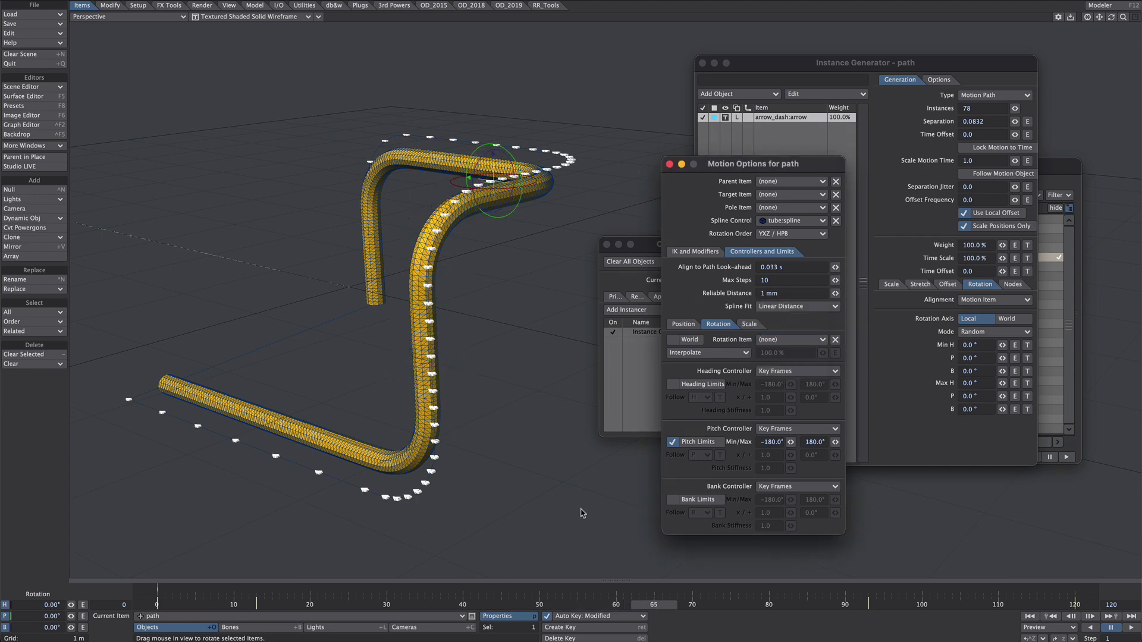
Go to frame 0 and check the Channel-edit Mode option for the timeline.
drag(614, 580, 613, 593)
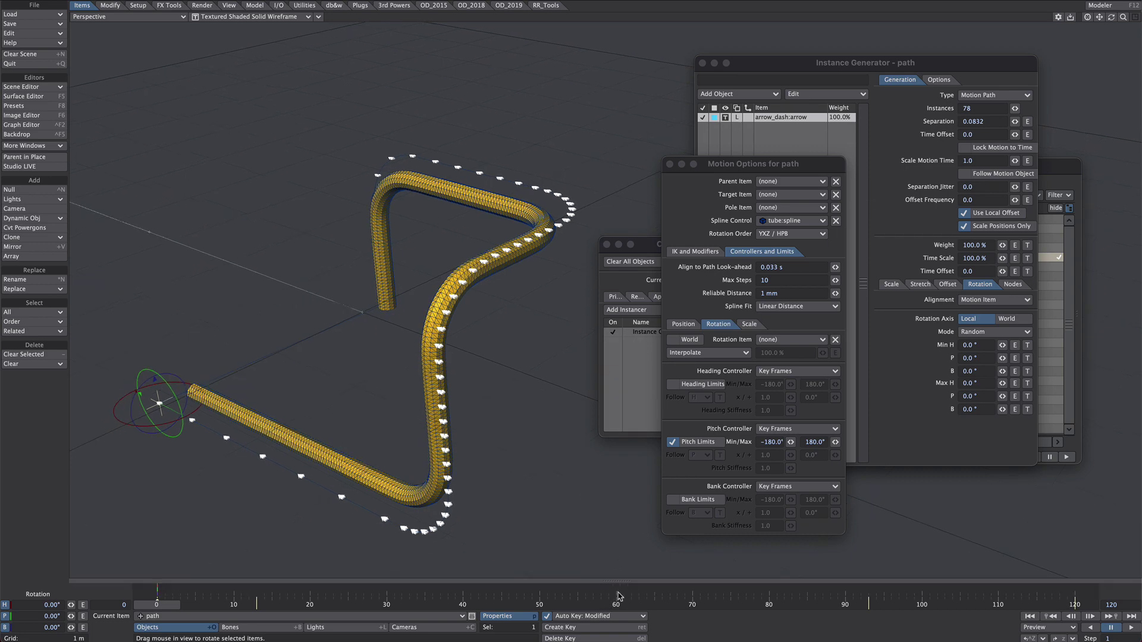
right_click(592, 592)
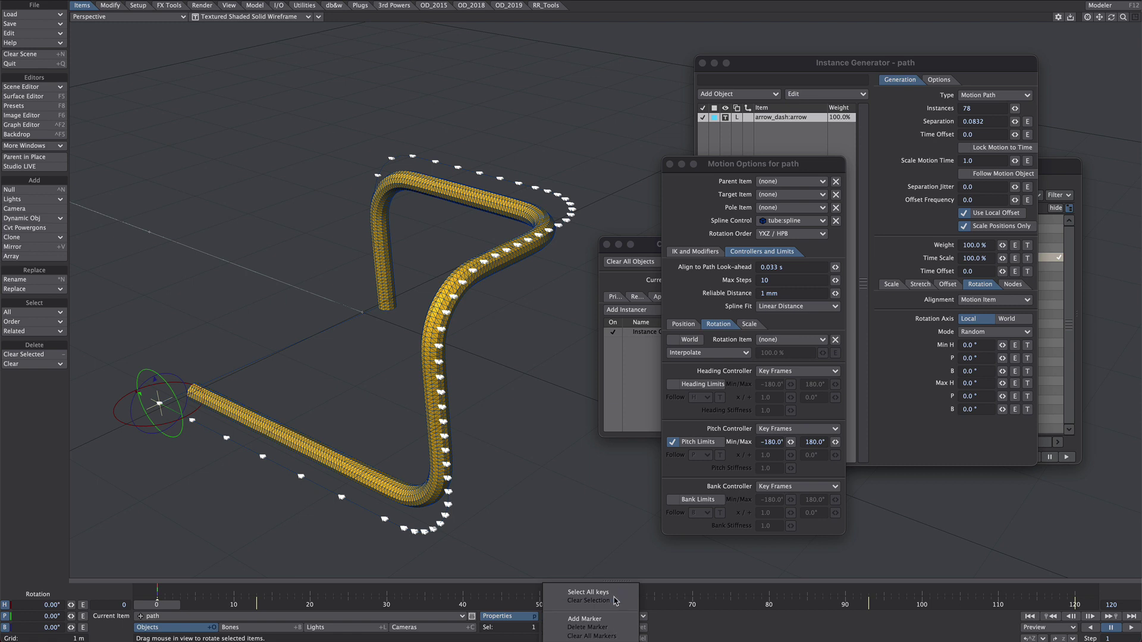
text(ch)
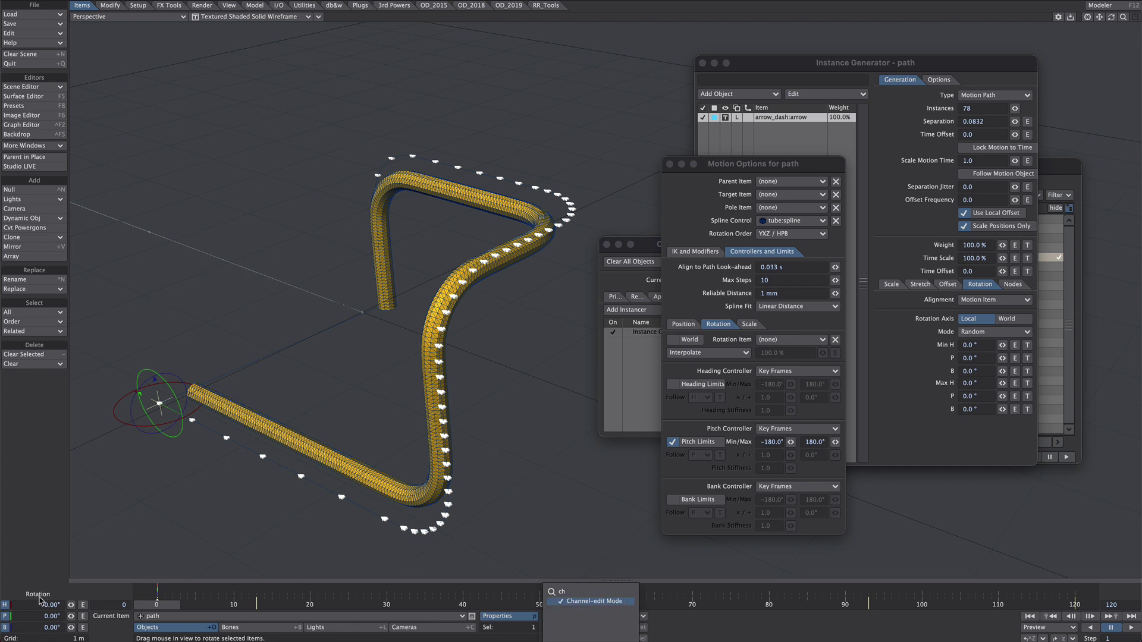
key(Escape)
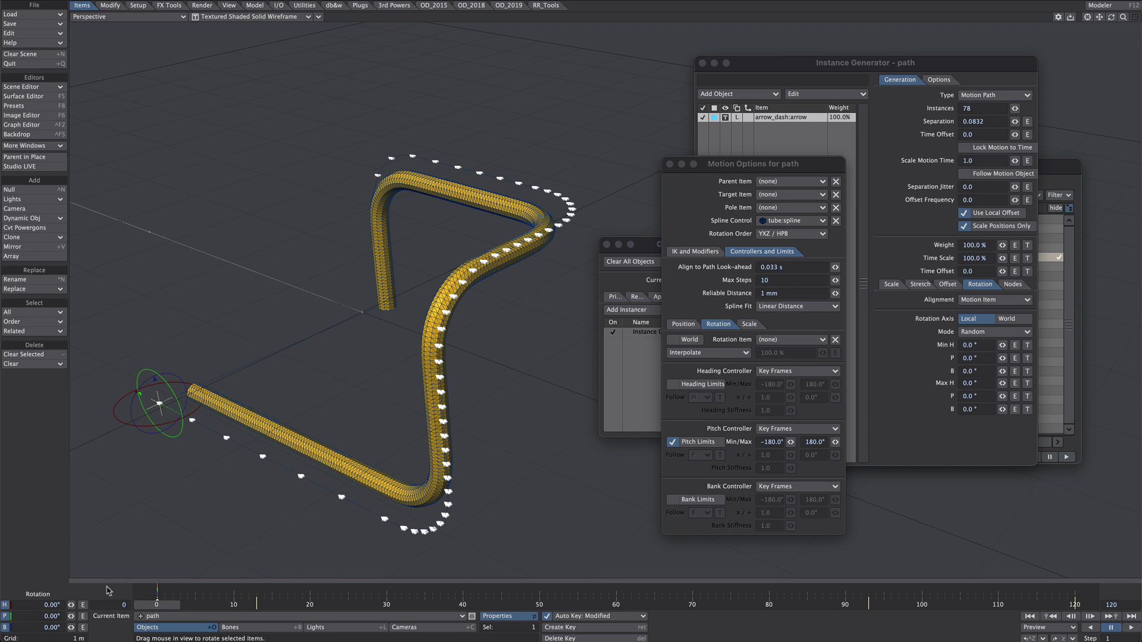
right_click(536, 593)
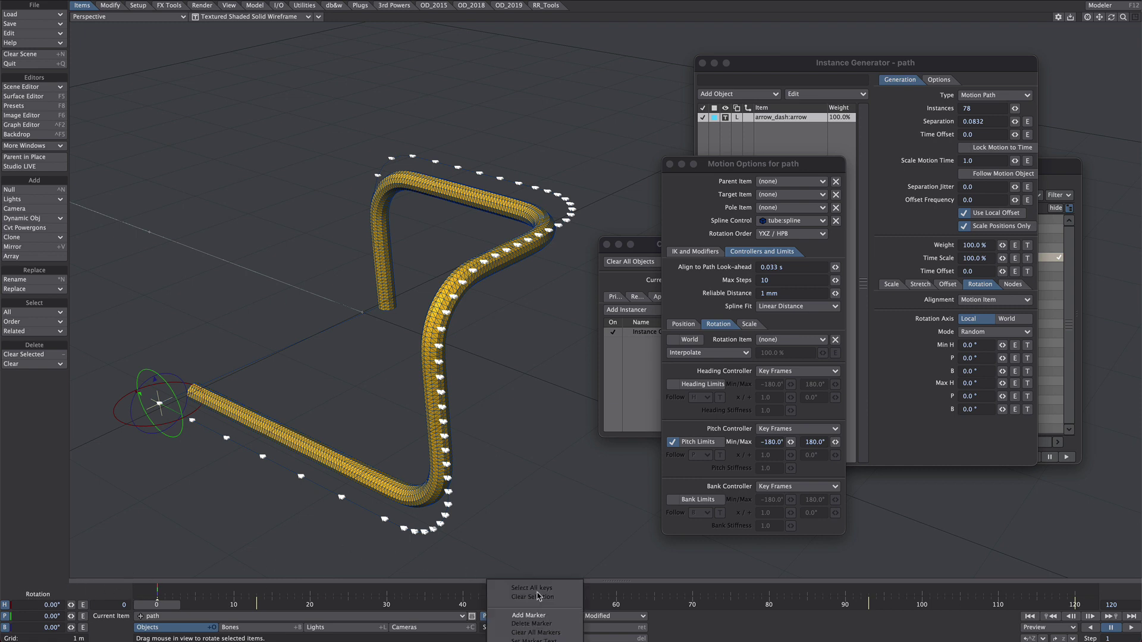
text(ch)
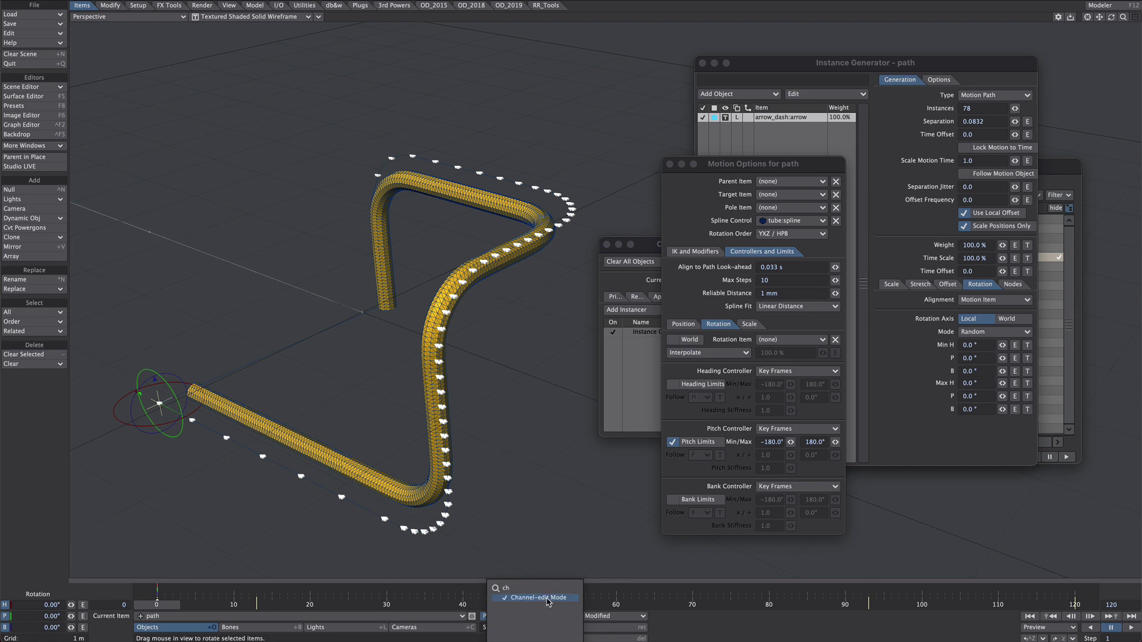
click(639, 593)
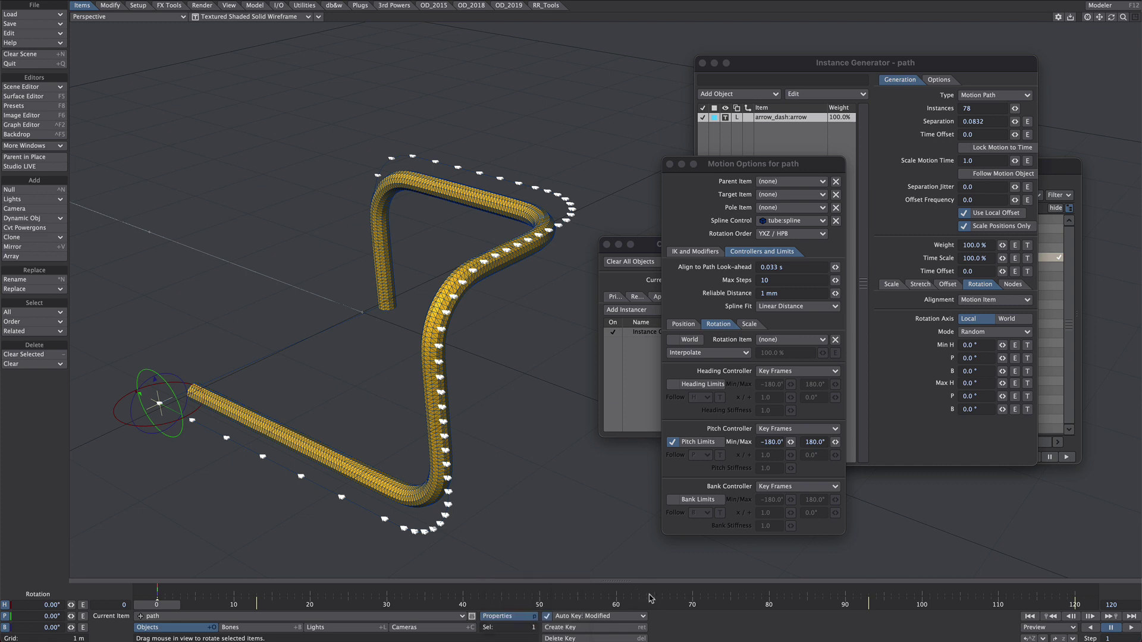
Close the Motion Options, Object Properties and Instance Generator windows.
click(669, 163)
click(607, 245)
click(702, 62)
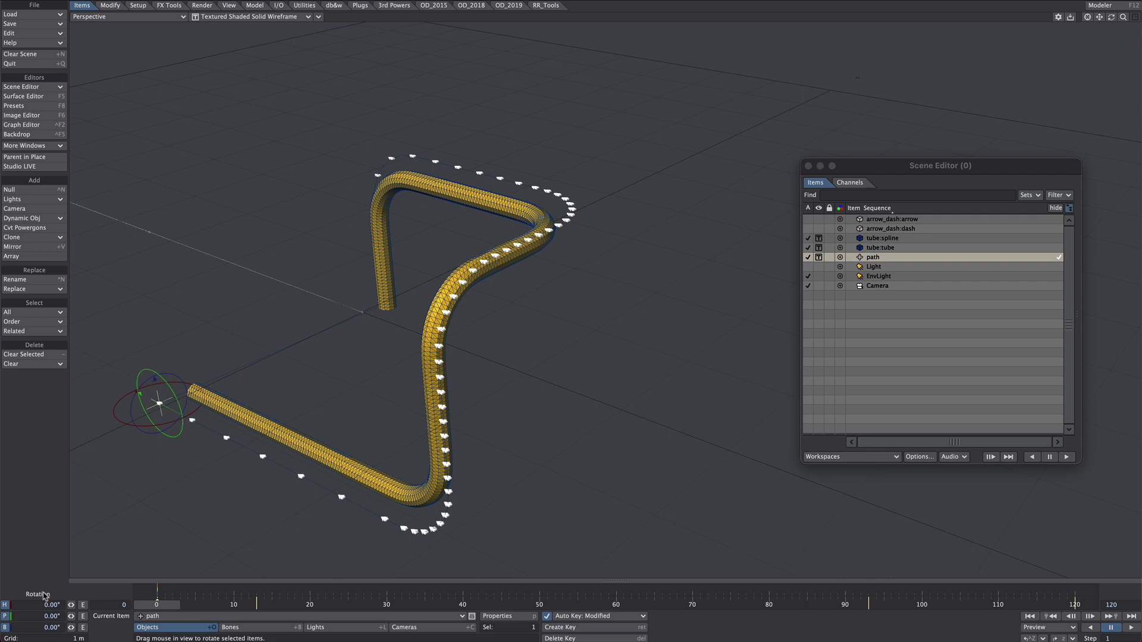
Set path's heading to 180° at frame 0 and key the same orientation at frame 15.
drag(199, 395, 328, 426)
drag(34, 604, 111, 605)
text(180)
key(Tab)
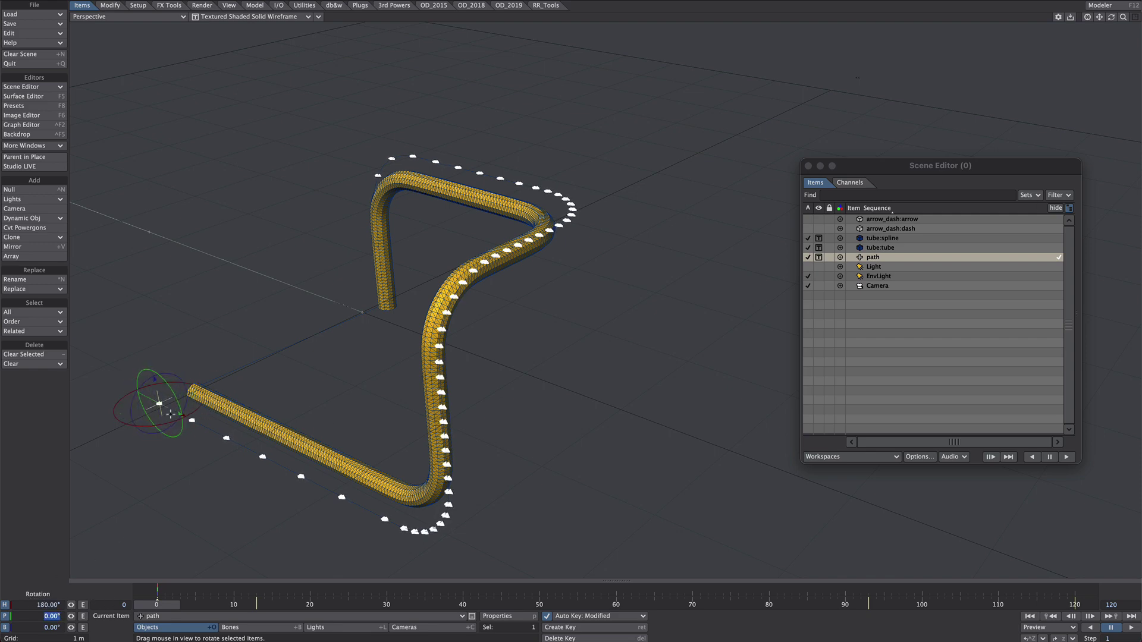
drag(158, 605, 272, 605)
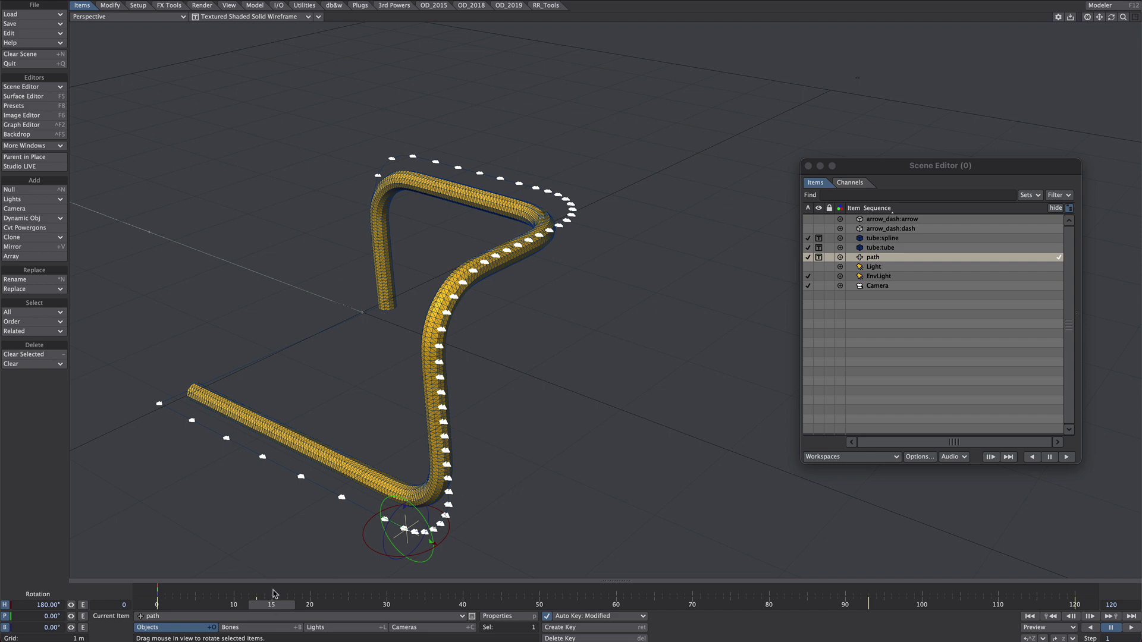
key(Return)
Set path's pitch to -90° at frame 32 and key the same orientation at frame 50.
drag(278, 602, 401, 605)
drag(474, 477, 461, 418)
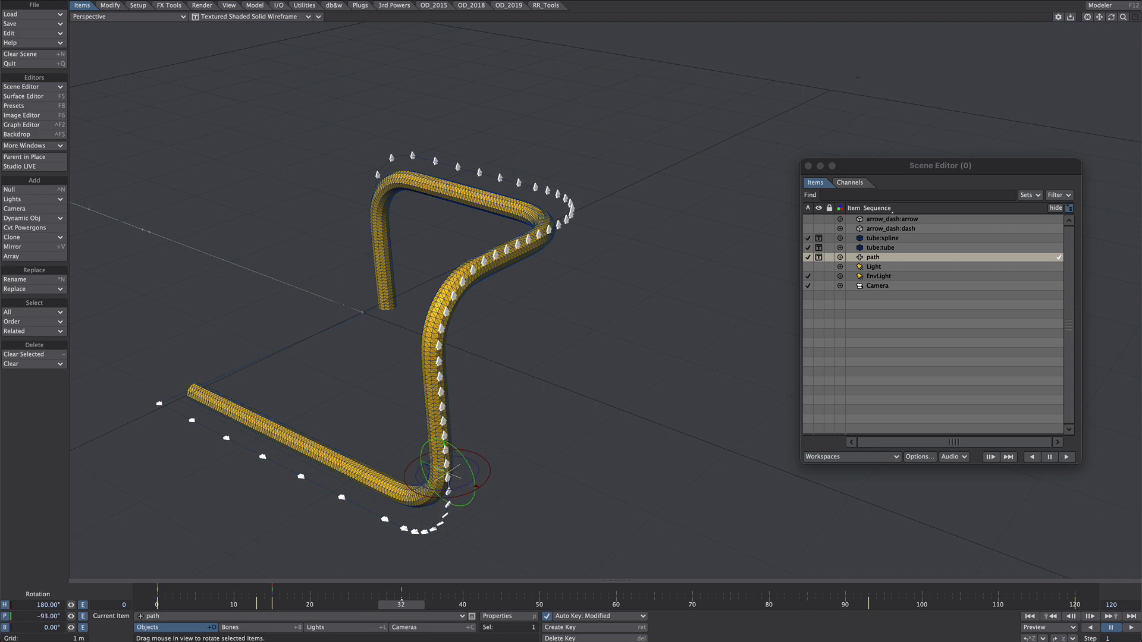
text(-90)
key(Tab)
drag(403, 605, 616, 605)
shift+click(512, 344)
mouse_move(513, 345)
ctrl+alt+mouse_down()
mouse_move(530, 364)
mouse_move(476, 354)
mouse_move(509, 357)
ctrl+alt+mouse_up()
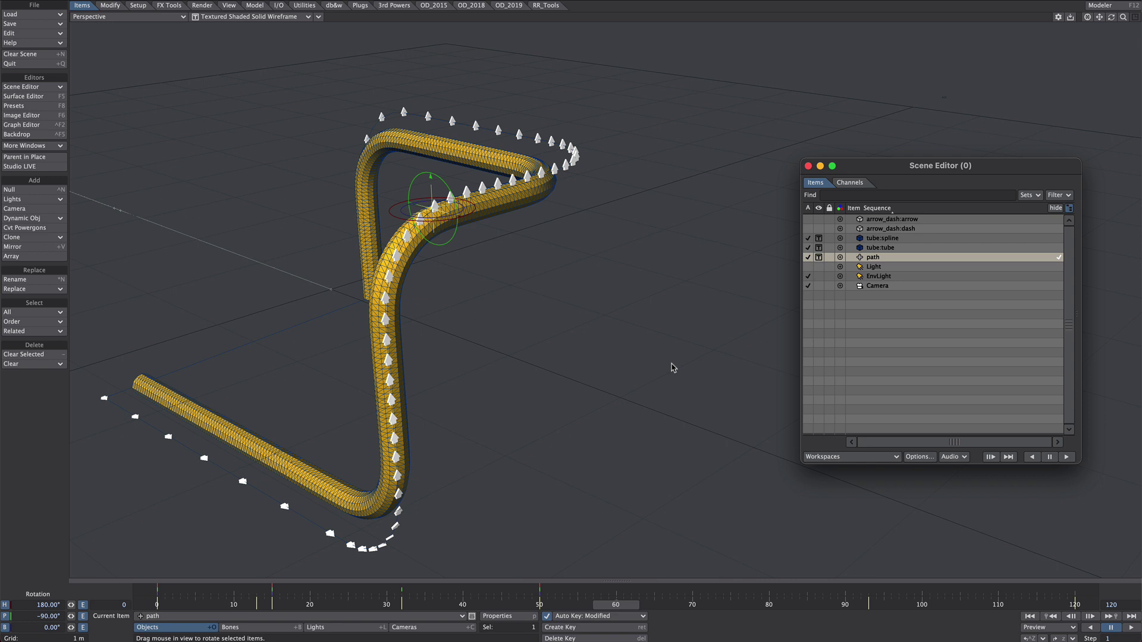
Change path's rotation order to YZX / HBP in its motion options and return to frame 15.
key(m)
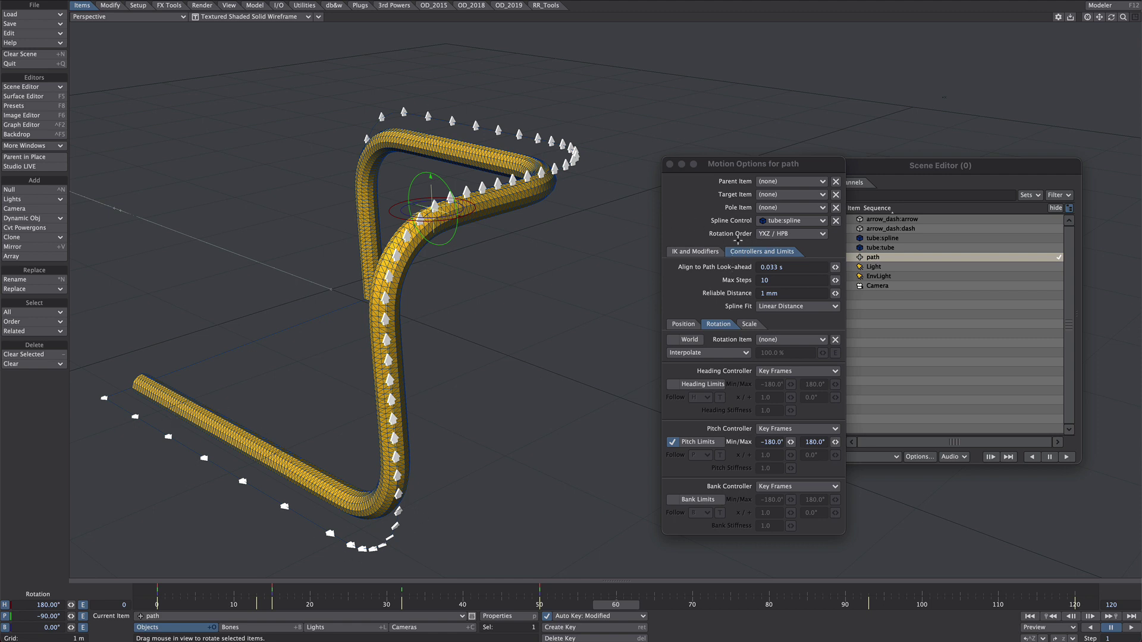
click(780, 233)
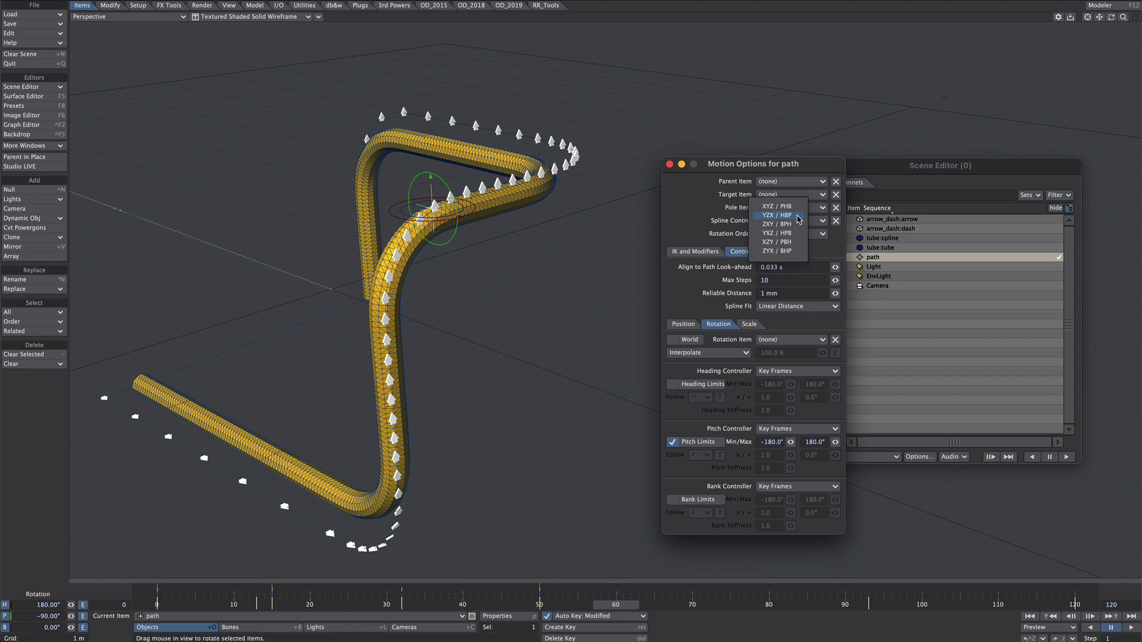
click(797, 215)
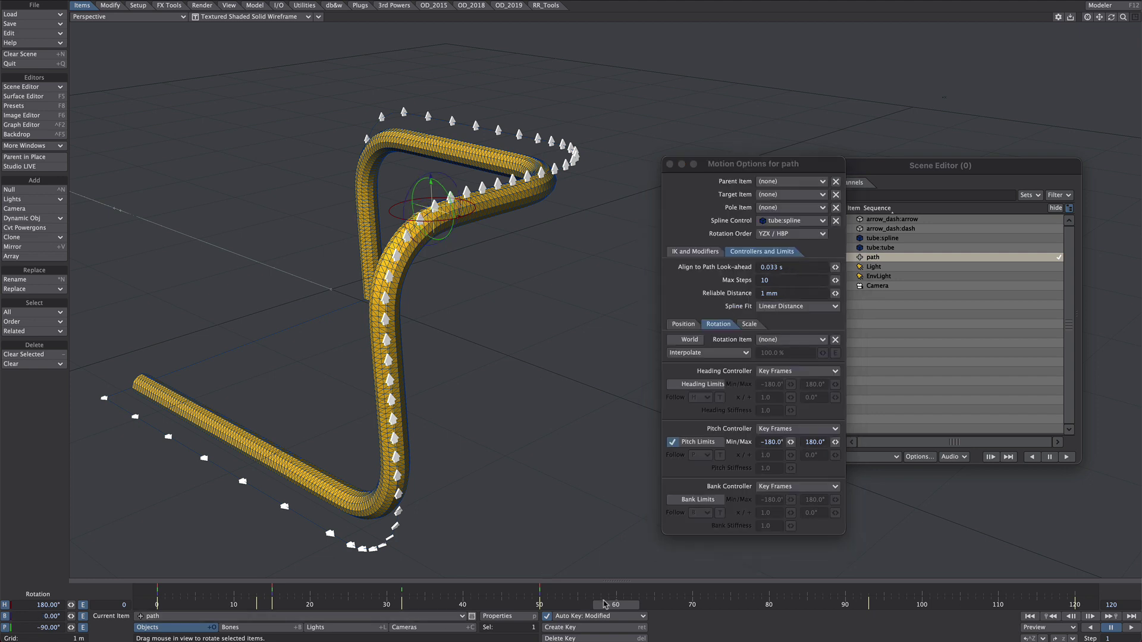
drag(610, 605, 272, 605)
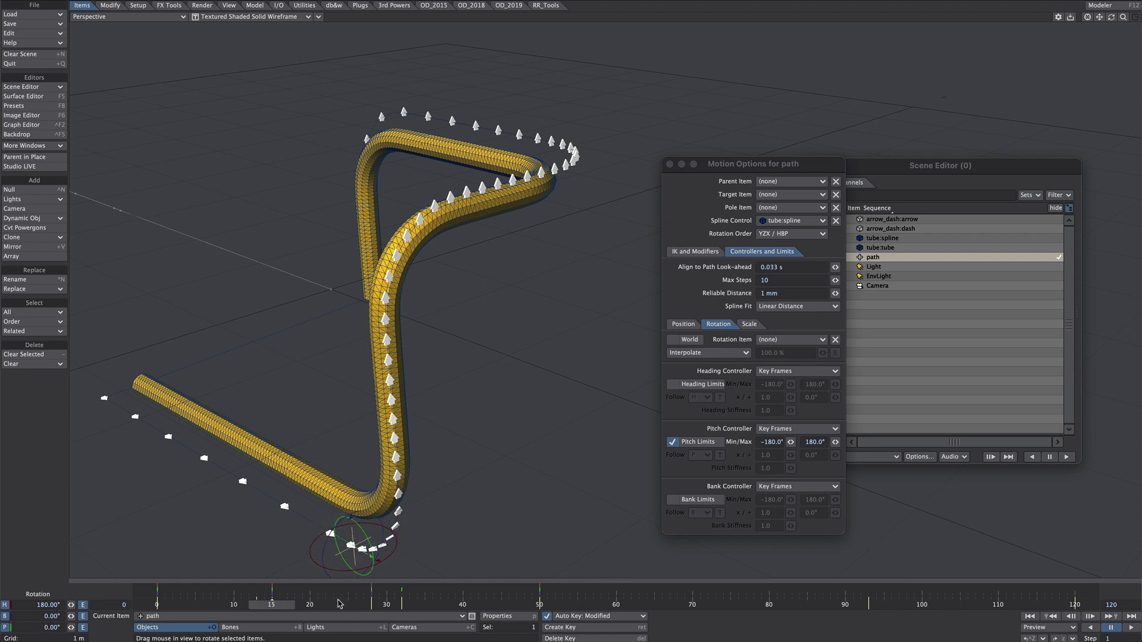
Delete path's keys at frames 32 and 50.
drag(334, 590, 606, 580)
right_click(402, 591)
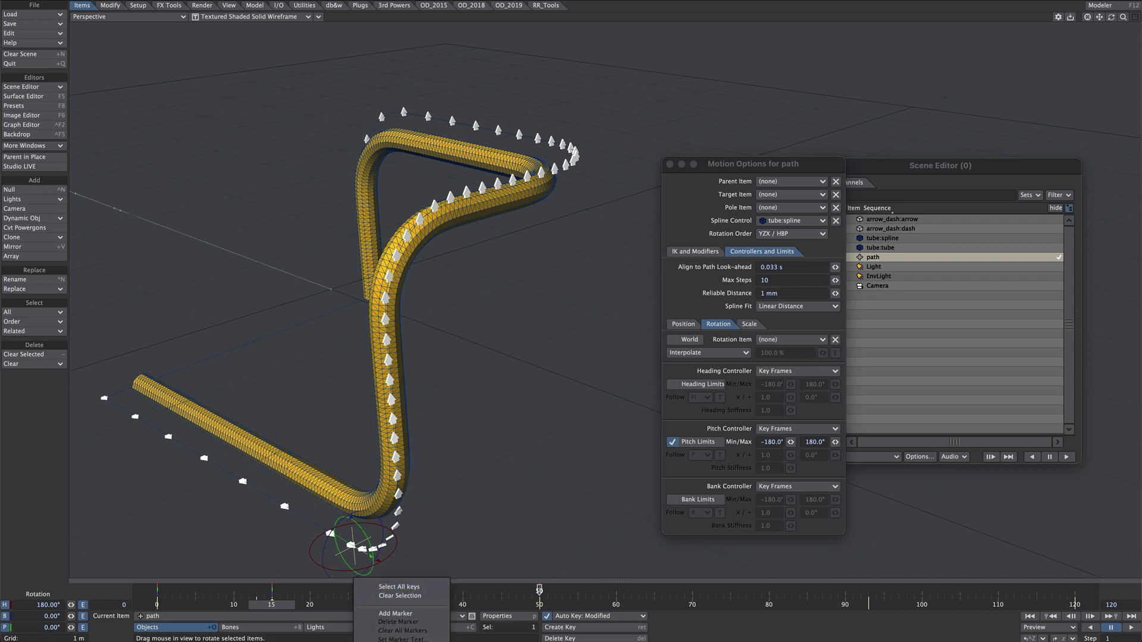
key(Delete)
Set path's pitch to -90° at frame 31 and key the same orientation at frame 50.
mouse_move(276, 603)
mouse_down()
mouse_move(585, 605)
mouse_move(257, 605)
mouse_move(272, 604)
mouse_up()
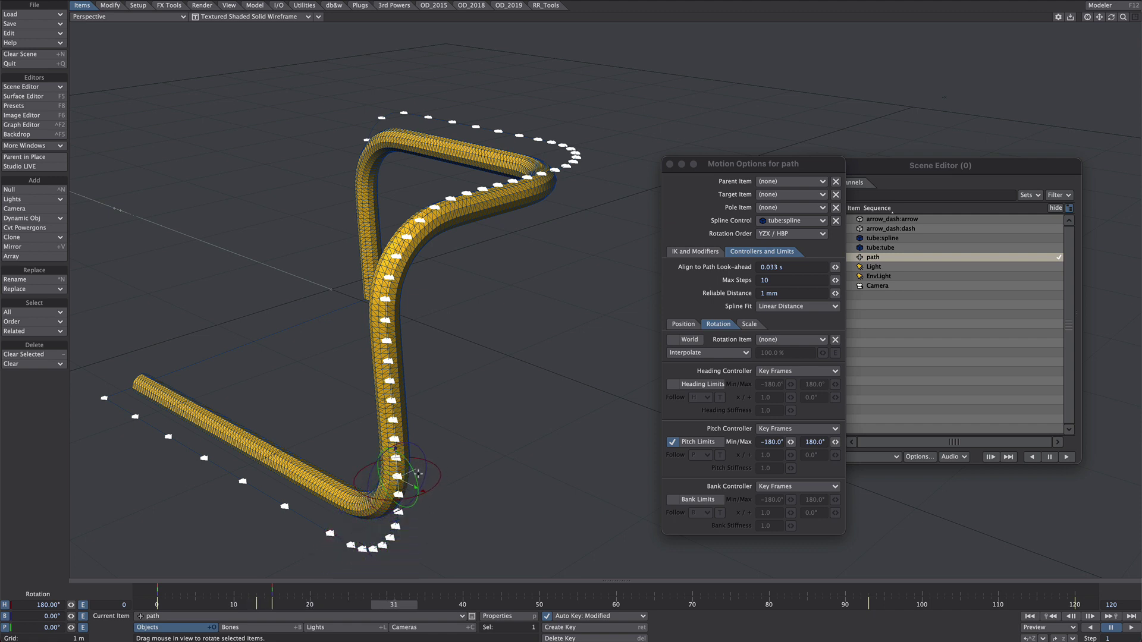
drag(417, 474, 410, 476)
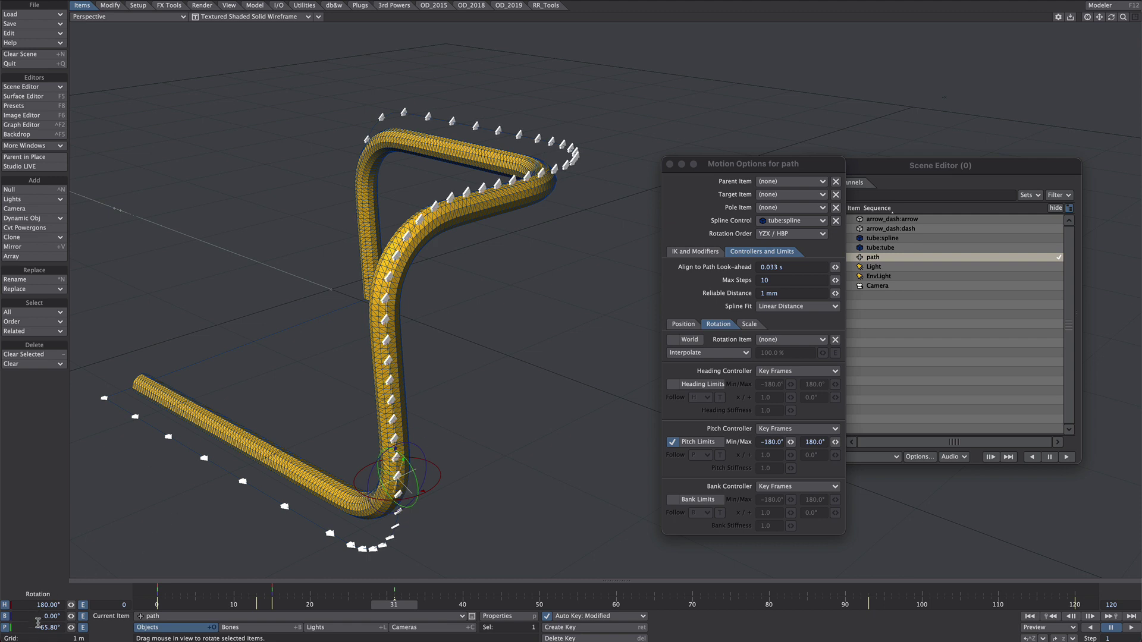
click(35, 623)
text(-90)
key(Return)
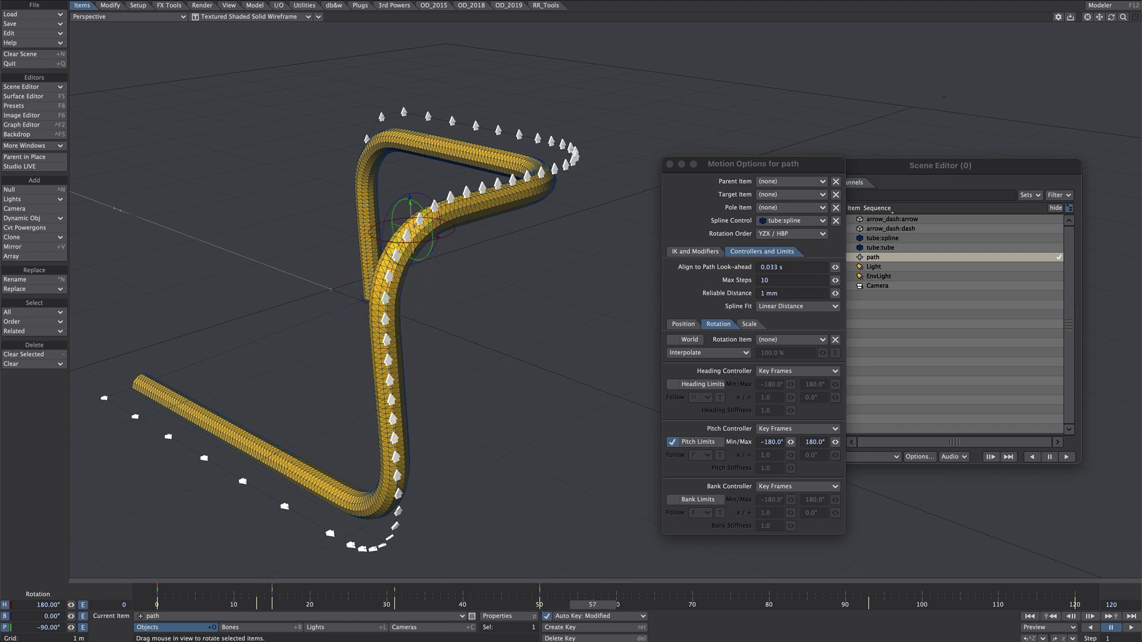
Rotate path's bank at frame 60 and set it to 90°.
drag(446, 177, 482, 180)
click(31, 614)
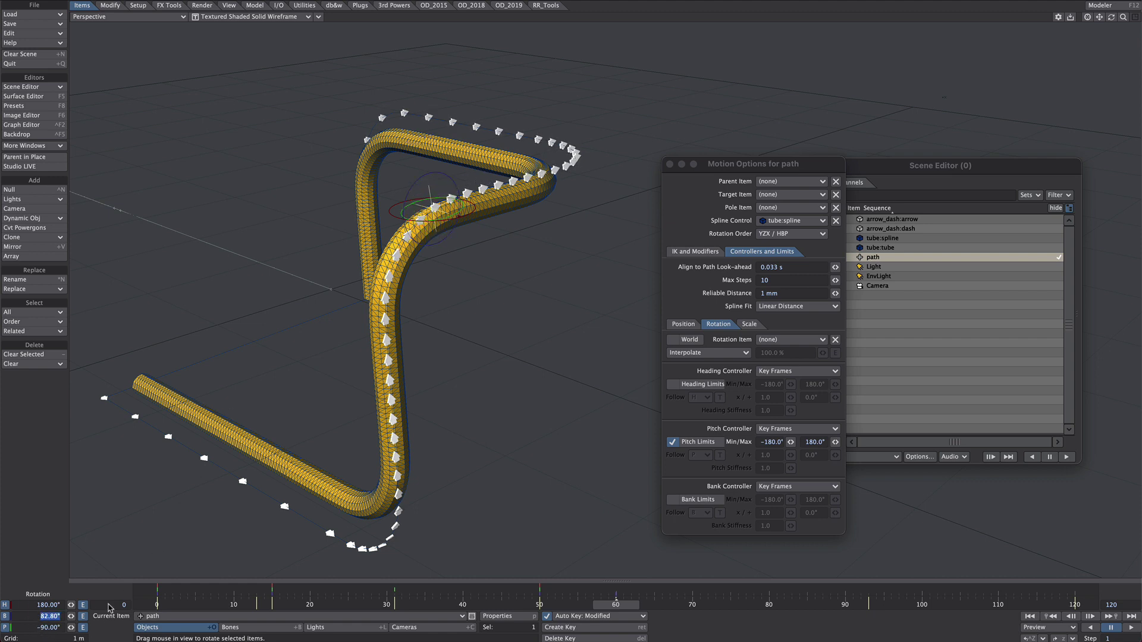
text(90)
key(Tab)
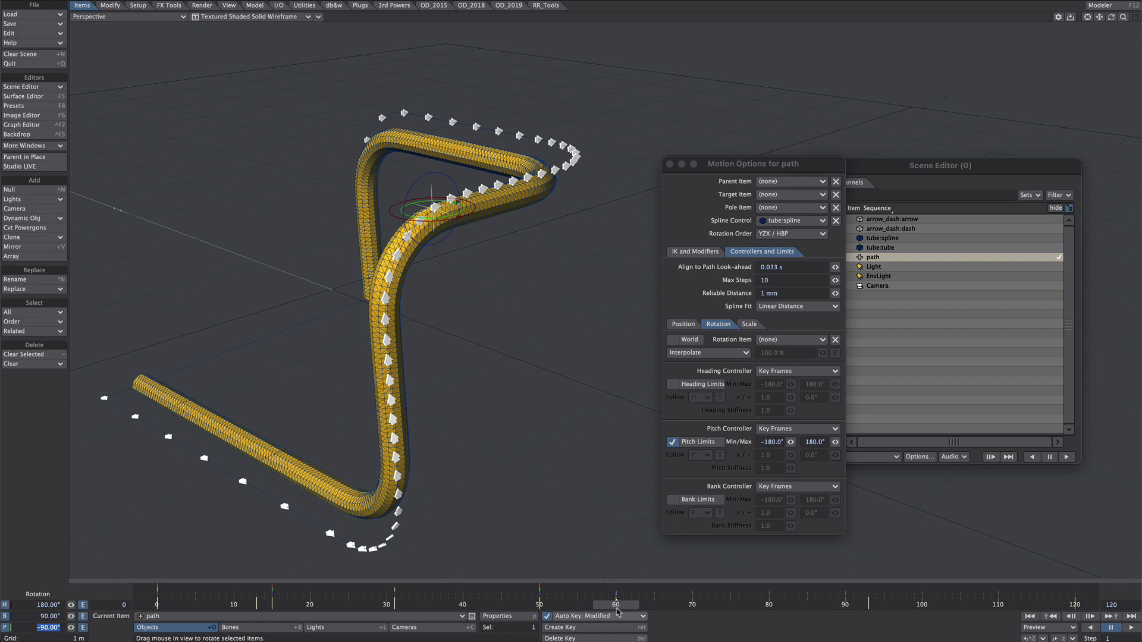
Key path's current orientation at frame 76 and set its heading to 90° at frame 93.
drag(617, 610, 738, 606)
alt+drag(551, 288, 675, 519)
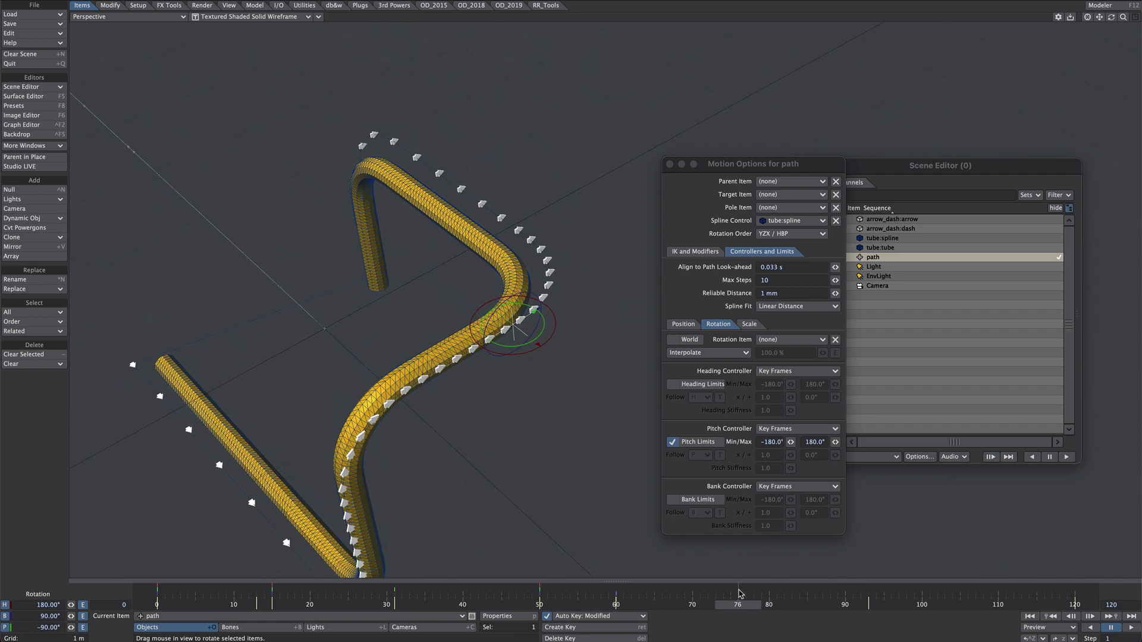
drag(740, 594, 868, 598)
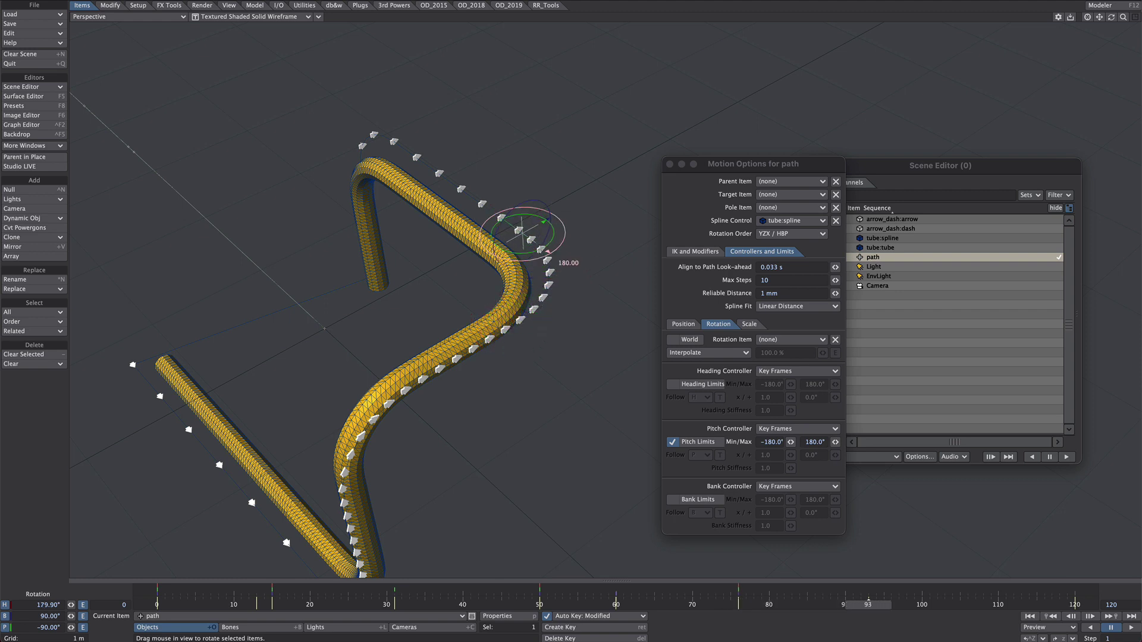
drag(548, 252, 551, 217)
click(48, 605)
text(90)
key(Tab)
Rotate path's bank at frame 113 and set it to 180°.
drag(870, 604, 1021, 607)
drag(469, 238, 453, 271)
click(48, 616)
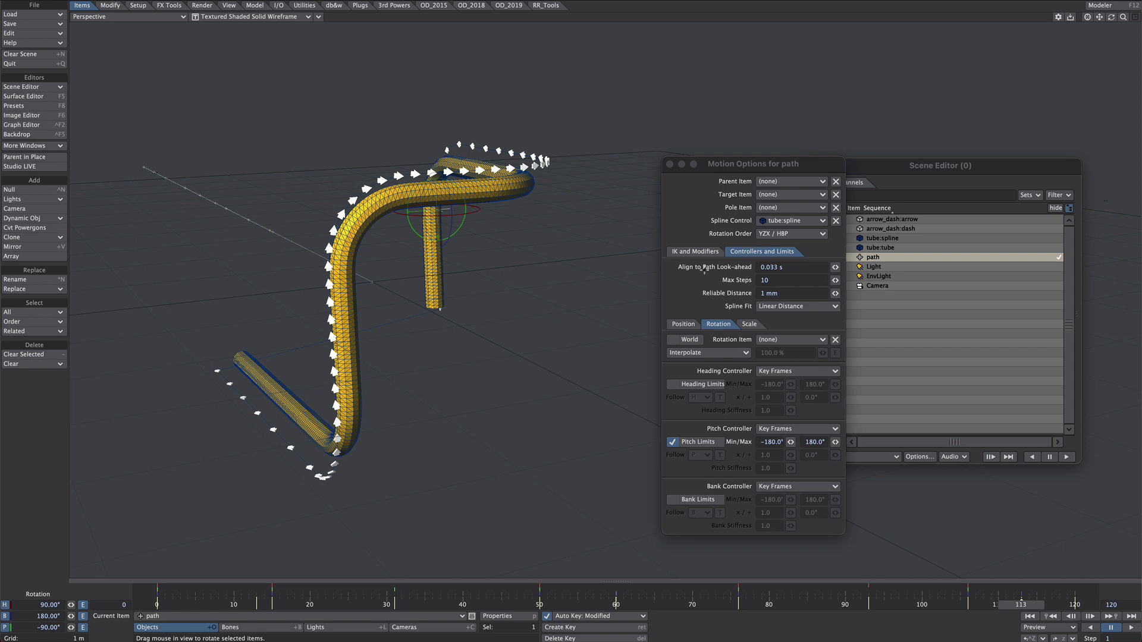
Key path's rotation at frame 56 and fine-tune its bank curve between frames 50 and 60 in the Graph Editor.
ctrl+alt+drag(447, 289, 485, 304)
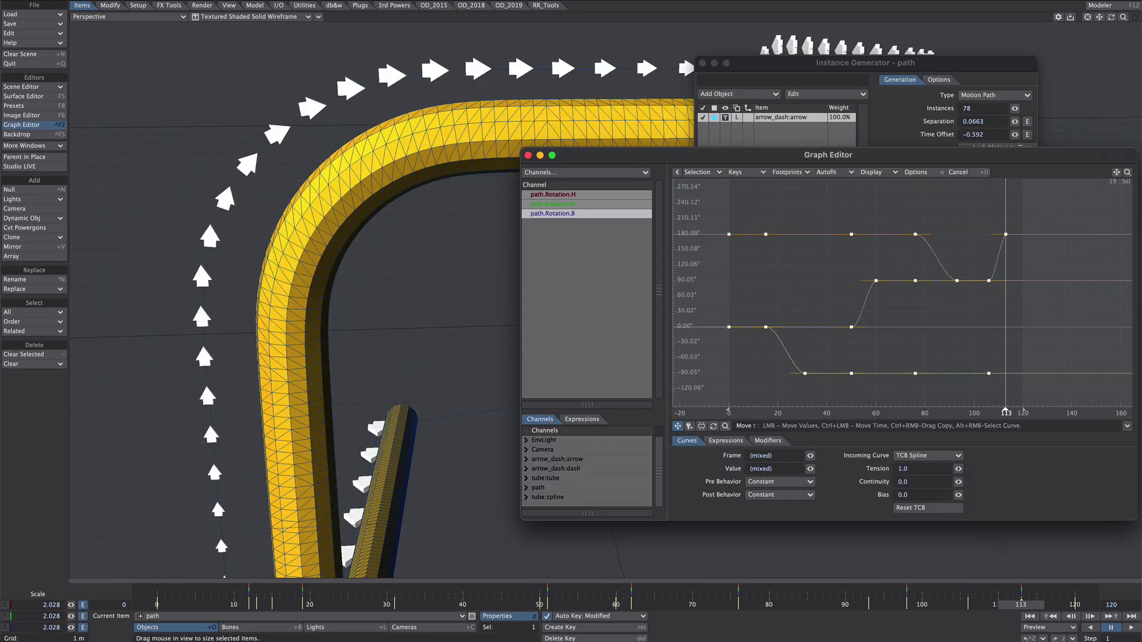
drag(483, 600, 589, 603)
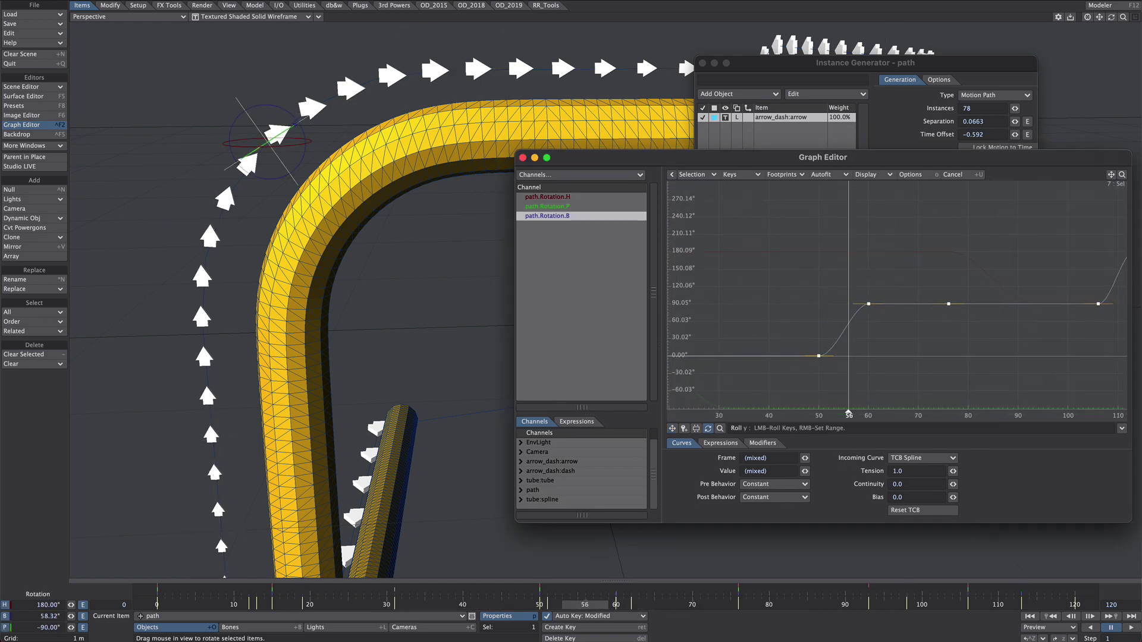
ctrl+alt+drag(868, 375, 871, 391)
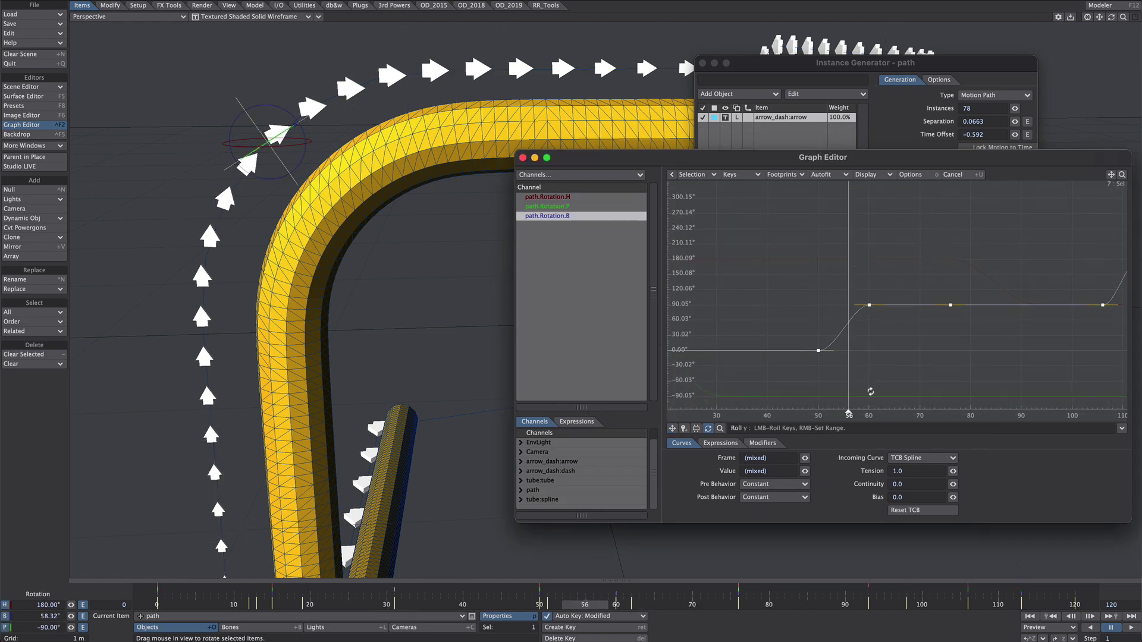
key(Return)
key(Return)
ctrl+alt+drag(873, 305, 915, 303)
key(t)
drag(833, 322, 838, 321)
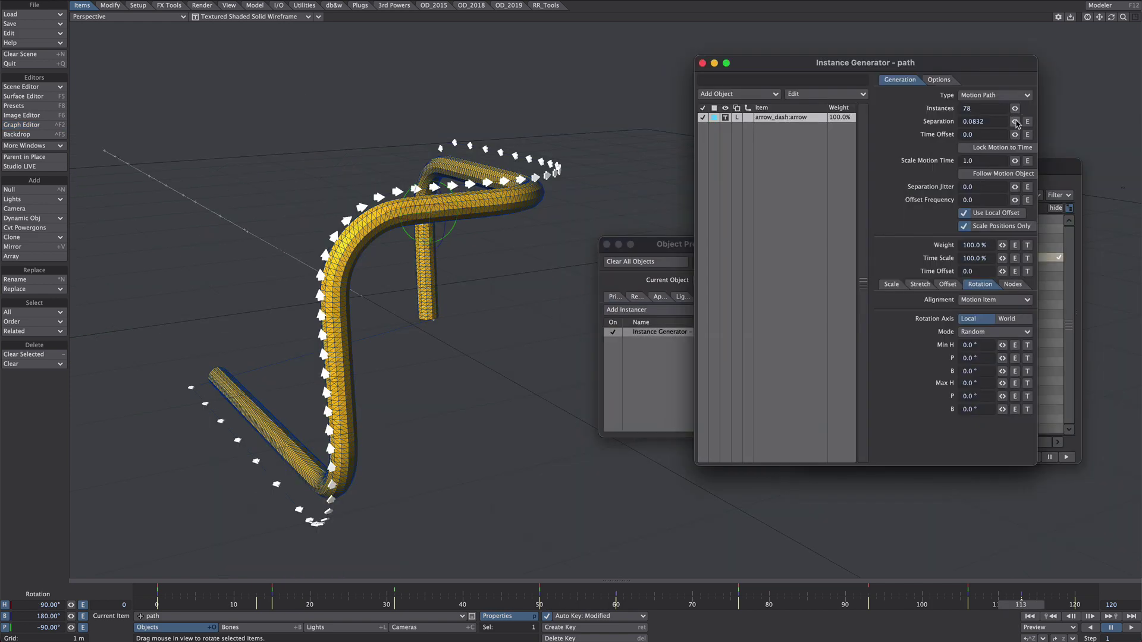
Set the arrow instancer's separation to 0.0663 and time offset to -0.592, with Scale Positions Only turned off.
mouse_move(1016, 123)
mouse_down()
mouse_move(999, 123)
mouse_move(1033, 134)
mouse_move(1024, 134)
mouse_up()
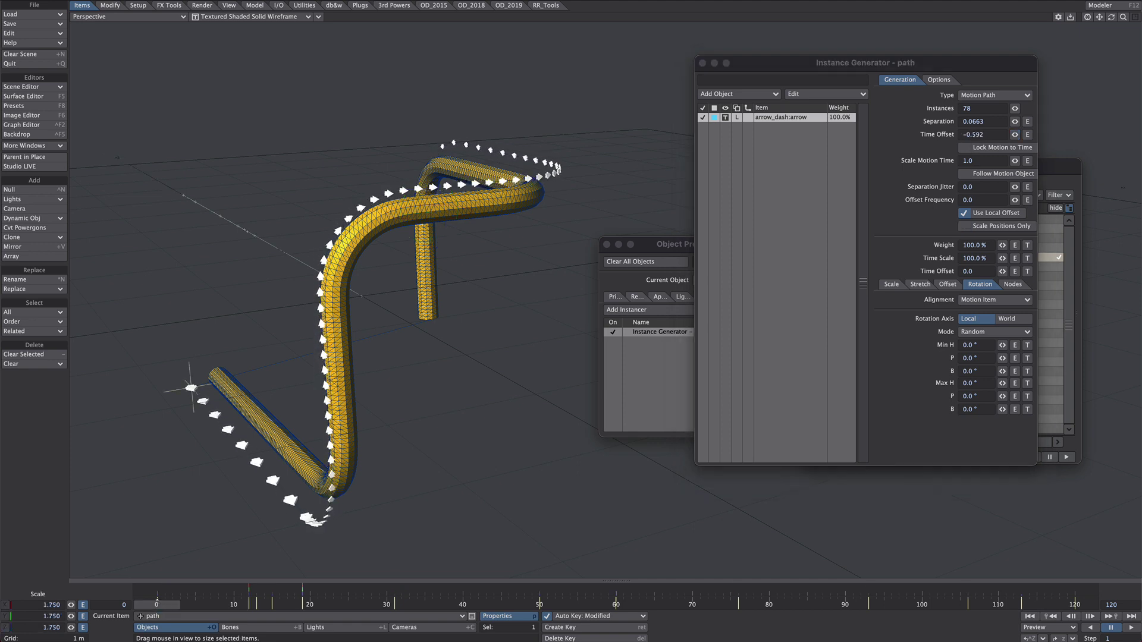
Scale path at frame 12 and at about frame 51 to vary the arrow sizes along the motion path.
drag(158, 604, 249, 604)
drag(315, 523, 345, 524)
drag(249, 604, 546, 604)
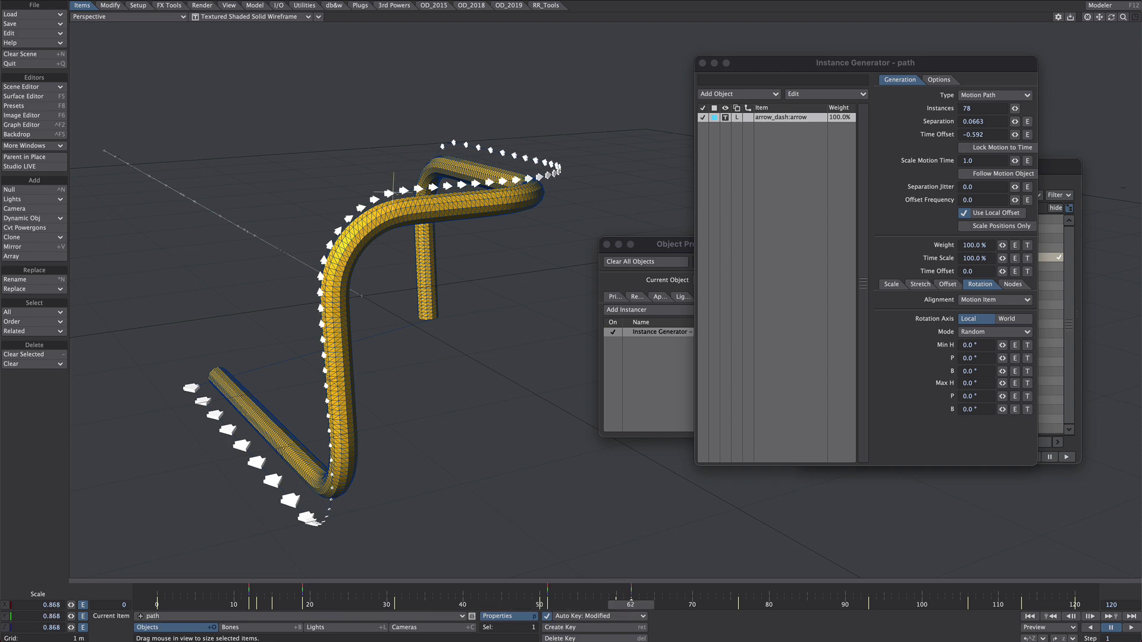